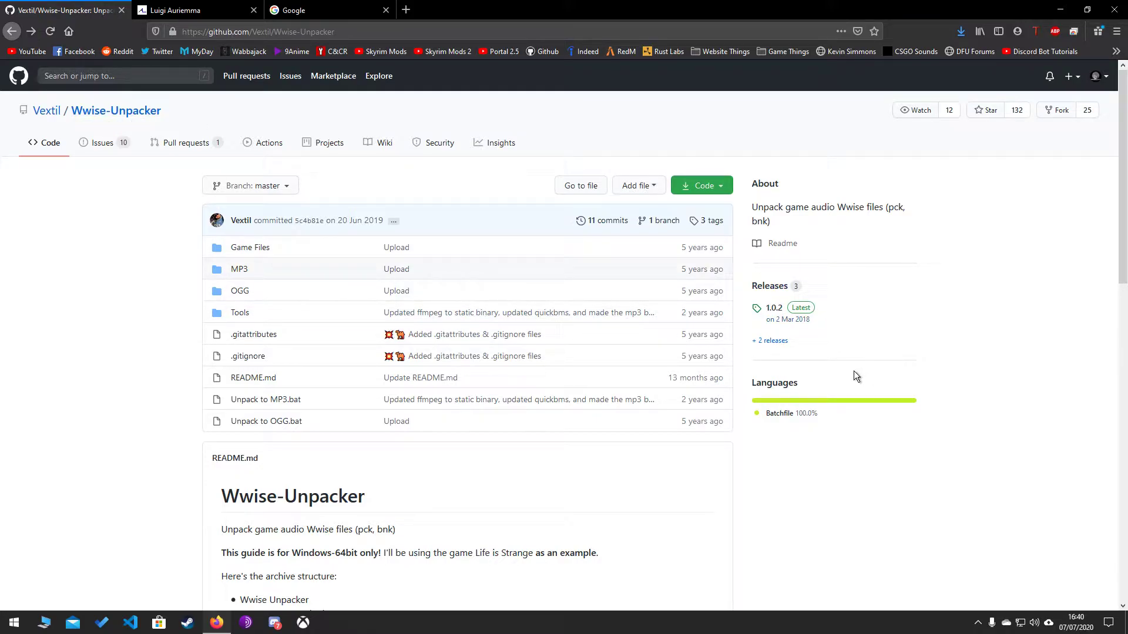
Review the QuickBMS page and the unreal_tournament_4.bms script address among the open download pages
{"action": "left_click", "coordinate": [256, 12]}
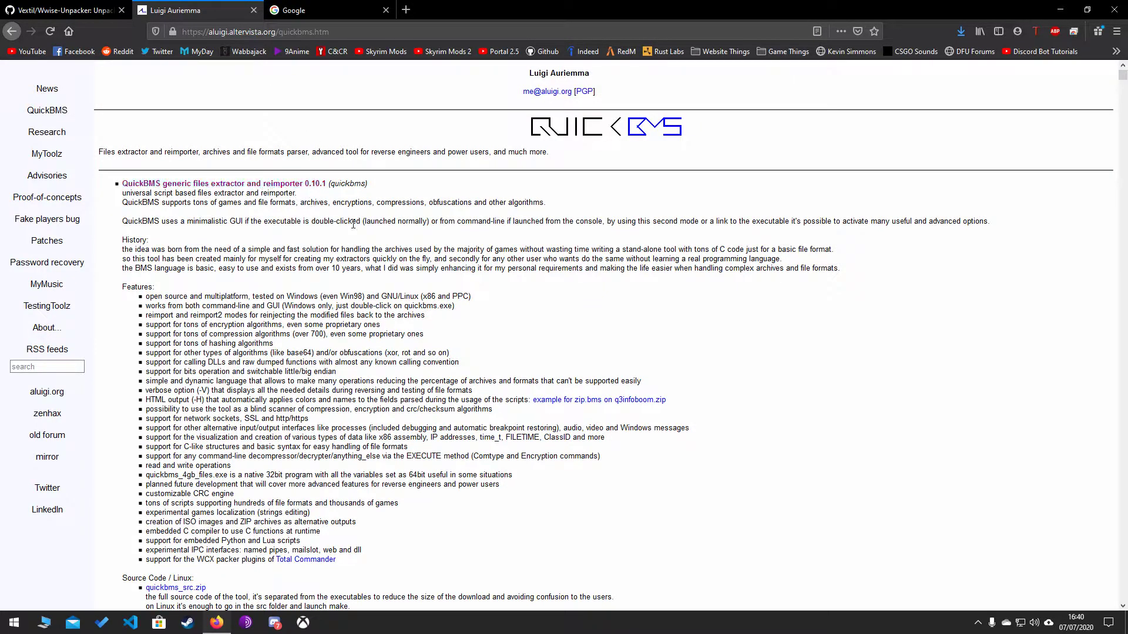
{"action": "left_click", "coordinate": [351, 6]}
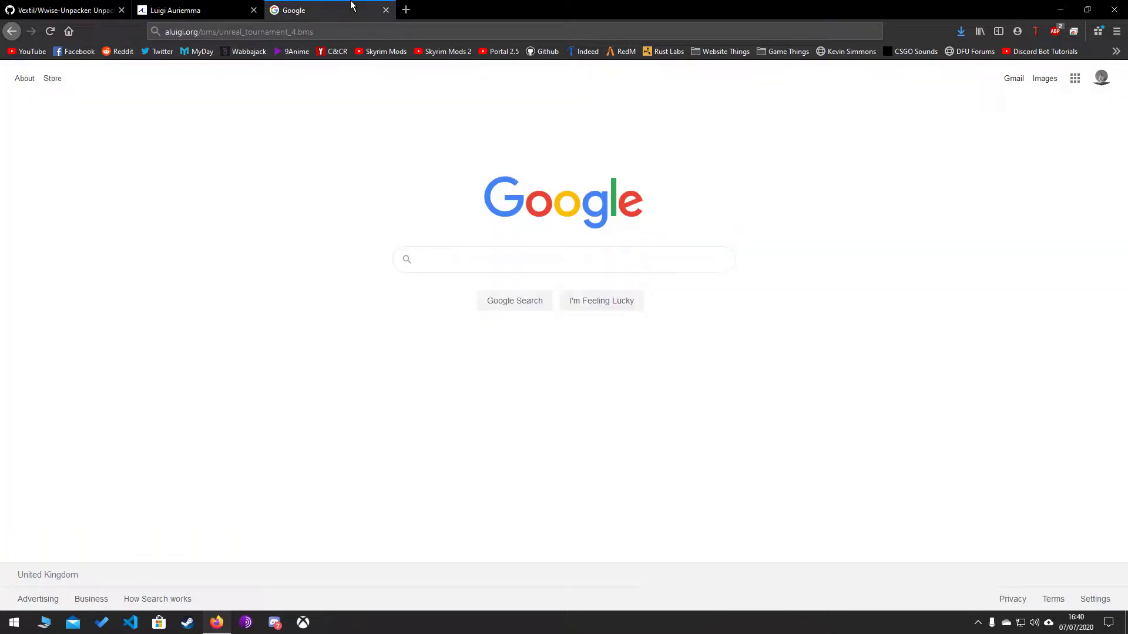
{"action": "left_click", "coordinate": [233, 6]}
{"action": "left_click", "coordinate": [352, 9]}
{"action": "left_click_drag", "start_coordinate": [346, 33], "coordinate": [196, 38]}
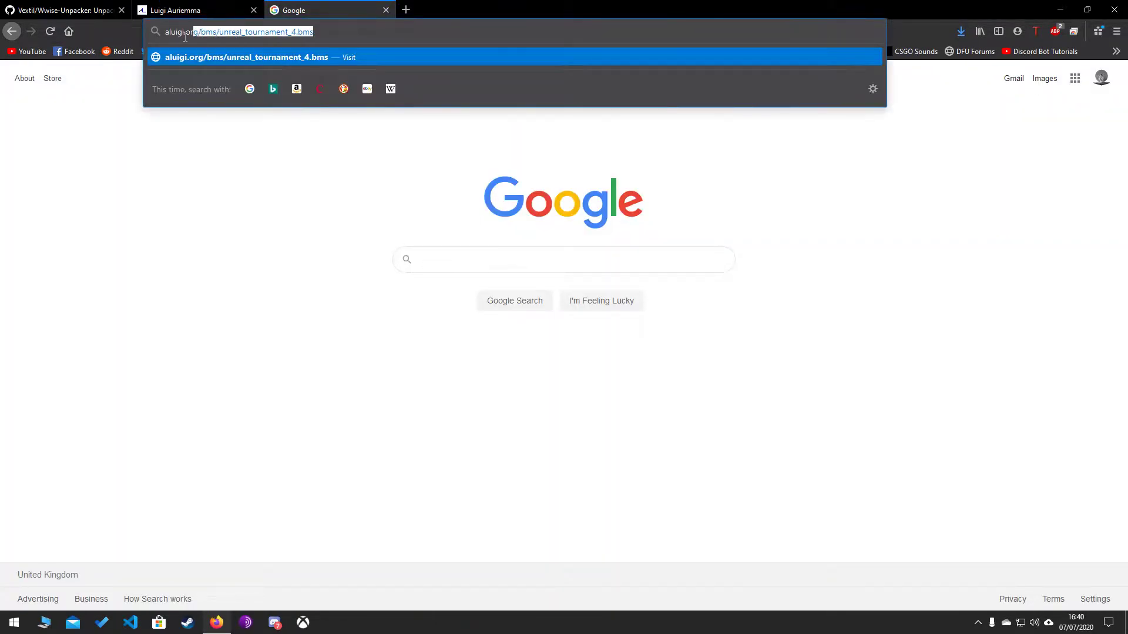
{"action": "left_click", "coordinate": [256, 175]}
{"action": "left_click_drag", "start_coordinate": [351, 34], "coordinate": [163, 35]}
{"action": "left_click", "coordinate": [197, 159]}
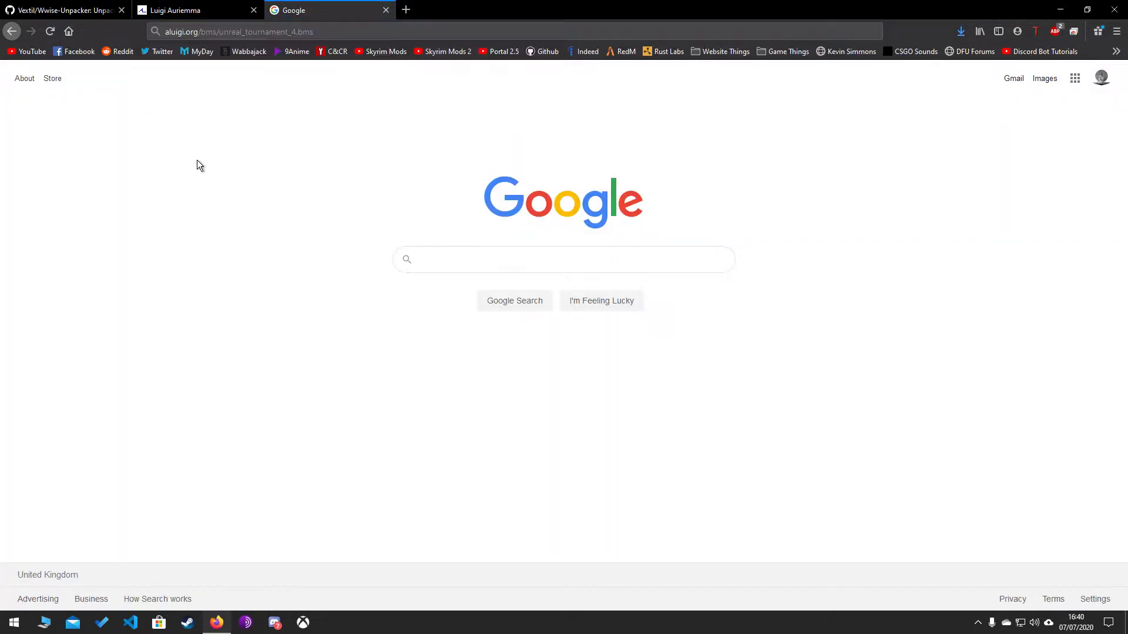
{"action": "key", "text": "ctrl+shift+Tab"}
{"action": "key", "text": "ctrl+Tab"}
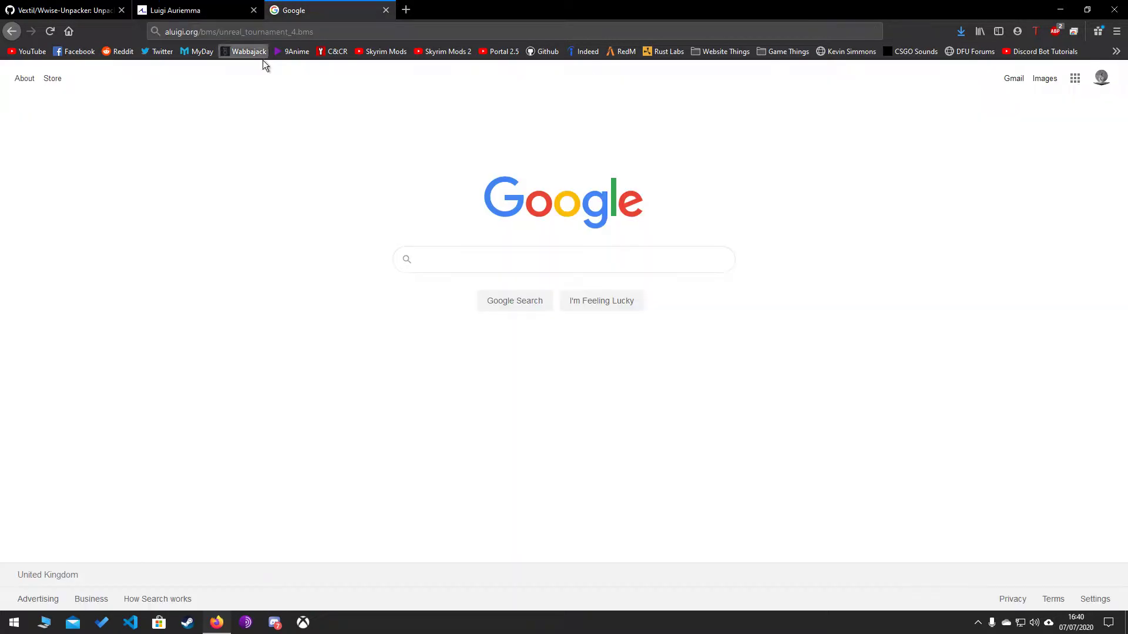
Save Wwise-Unpacker-1.0.2.zip from the GitHub 1.0.2 release and check the browser's downloads
{"action": "key", "text": "ctrl+Tab"}
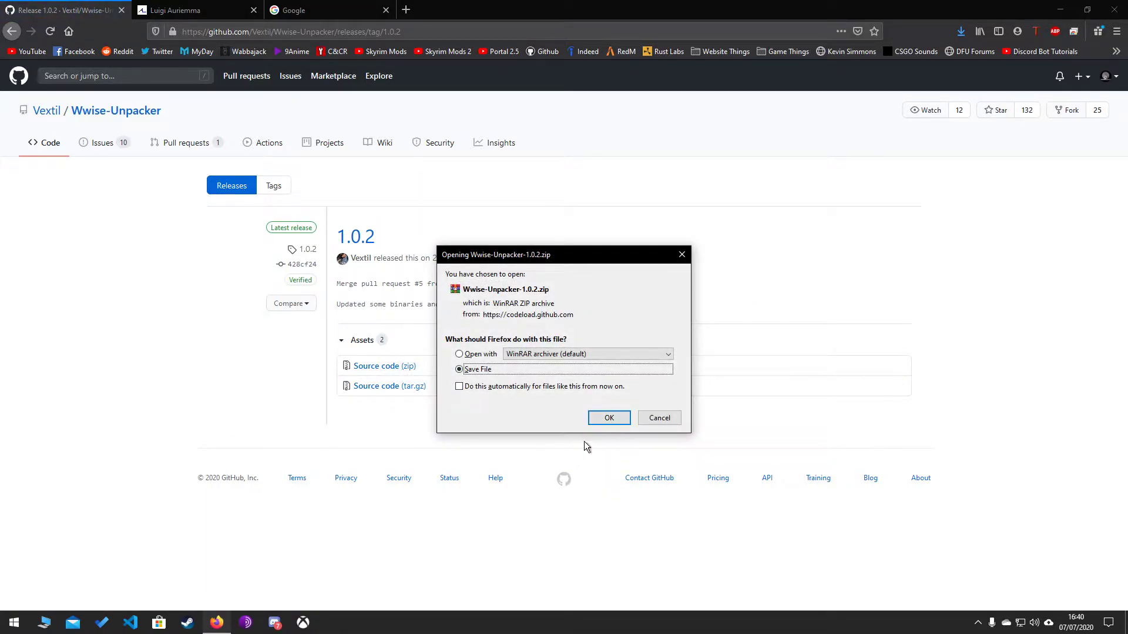
{"action": "left_click", "coordinate": [605, 418]}
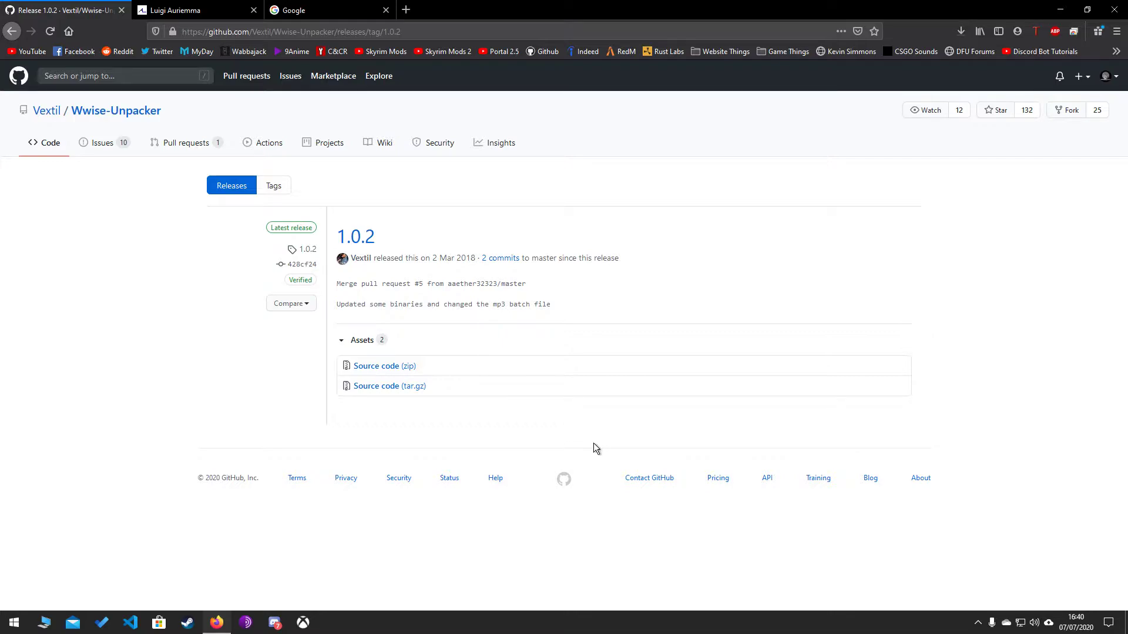
{"action": "left_click", "coordinate": [241, 10]}
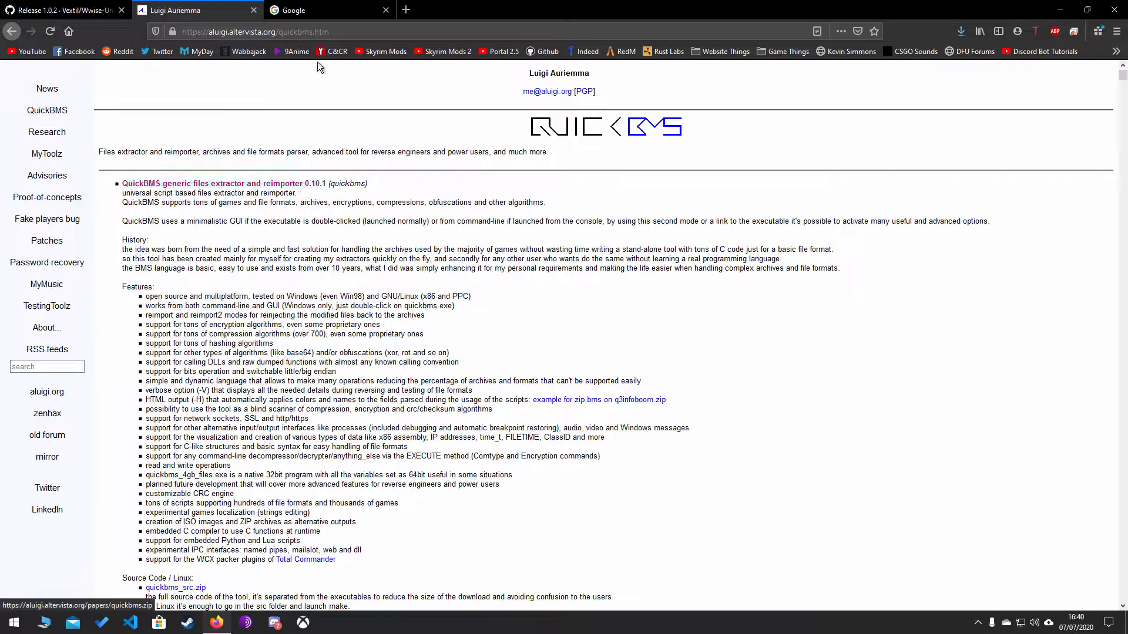
{"action": "left_click", "coordinate": [962, 31]}
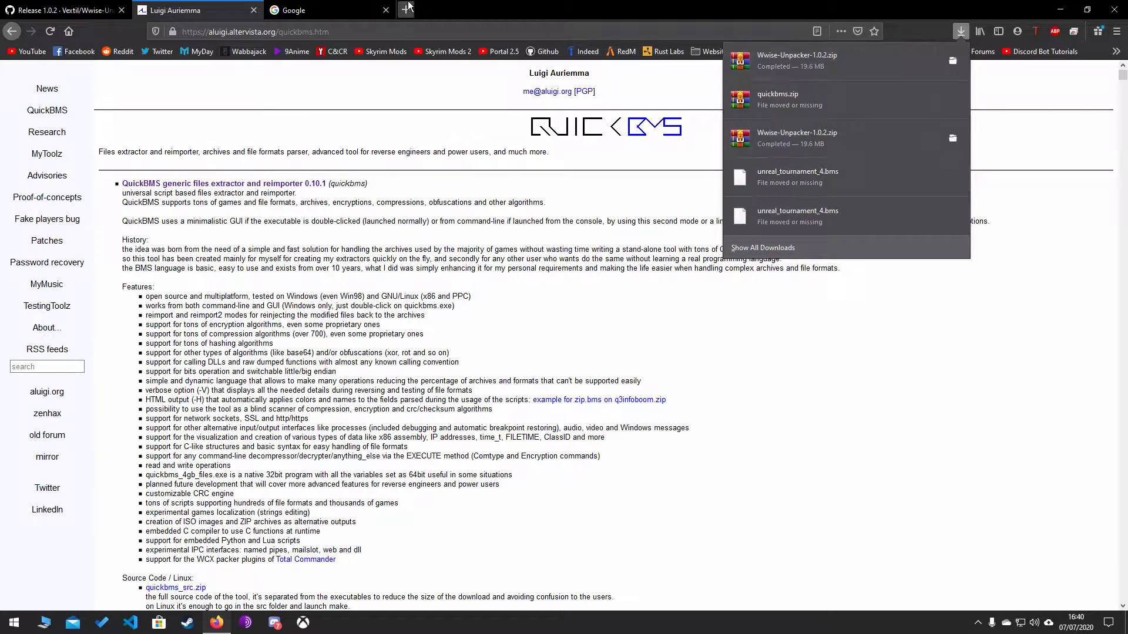
Download the script from aluigi.org/bms/unreal_tournament_4.bms, save the file and close the browser
{"action": "left_click", "coordinate": [342, 4]}
{"action": "left_click", "coordinate": [342, 6]}
{"action": "left_click", "coordinate": [400, 37]}
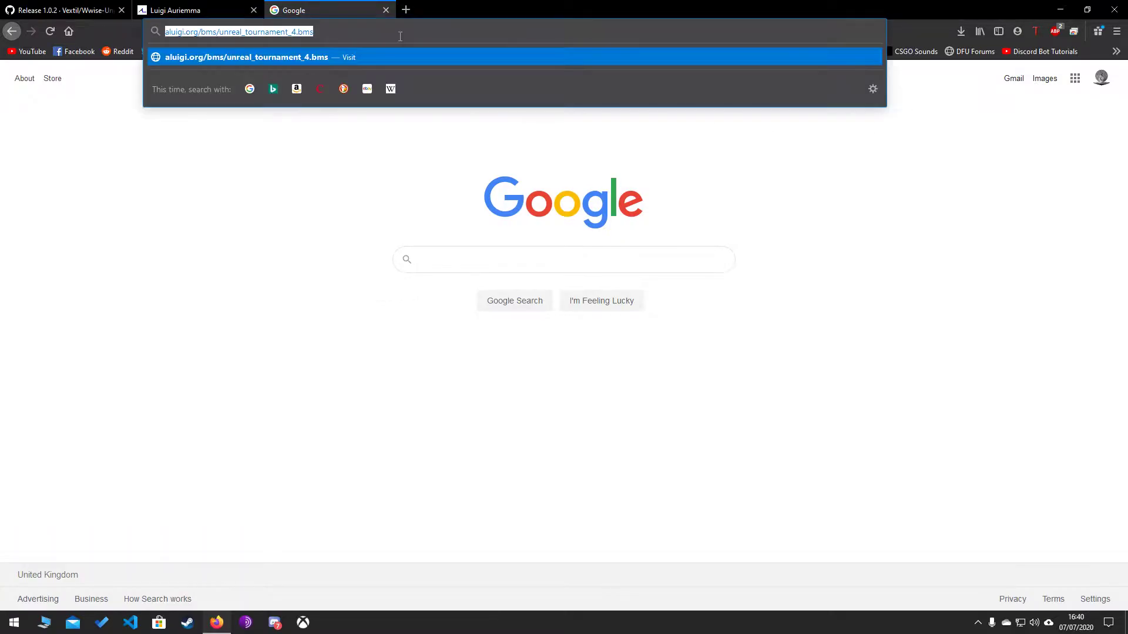
{"action": "key", "text": "Return"}
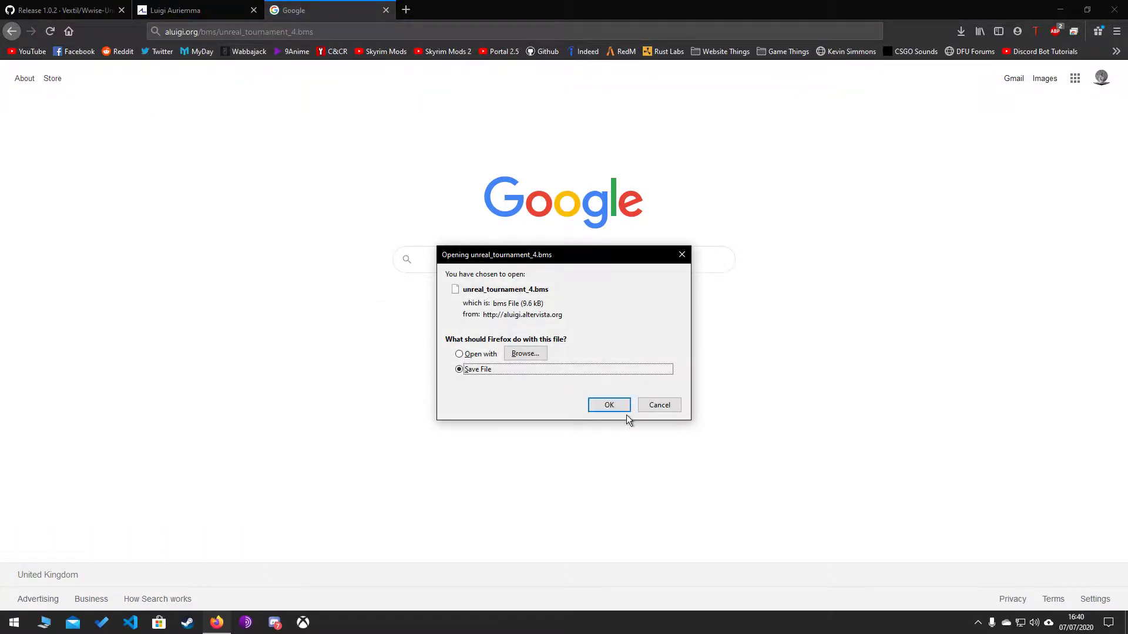
{"action": "left_click", "coordinate": [625, 411]}
{"action": "left_click", "coordinate": [1120, 7]}
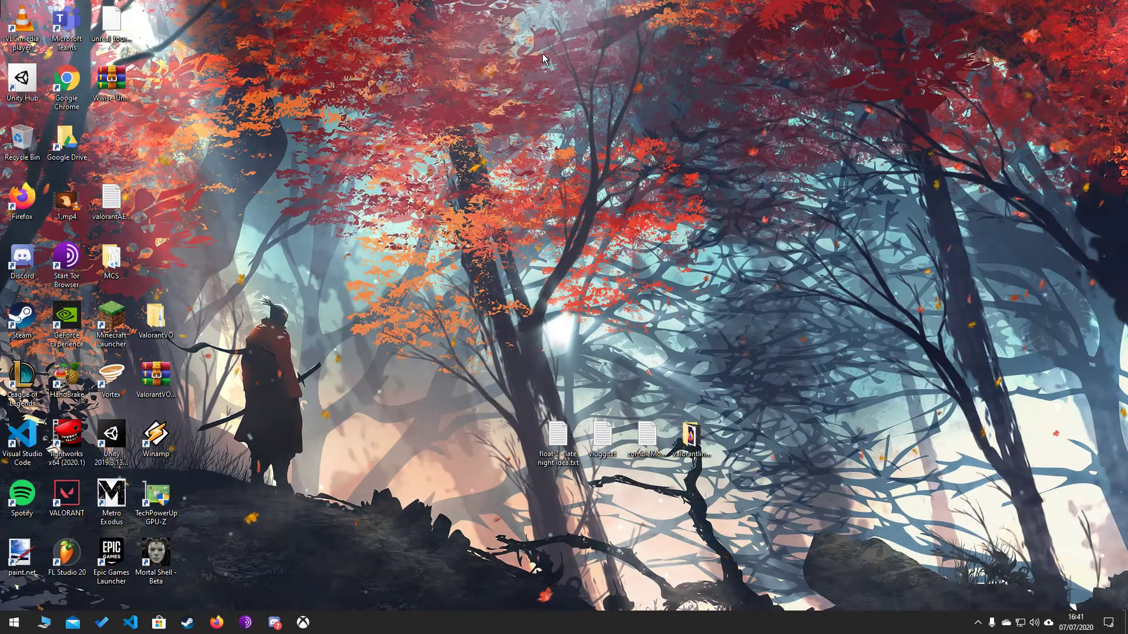
Place the Wwise-Unpacker archive and unreal_tournament_4.bms side by side in the open area of the desktop
{"action": "left_click_drag", "start_coordinate": [112, 82], "coordinate": [392, 130]}
{"action": "left_click_drag", "start_coordinate": [111, 21], "coordinate": [513, 200]}
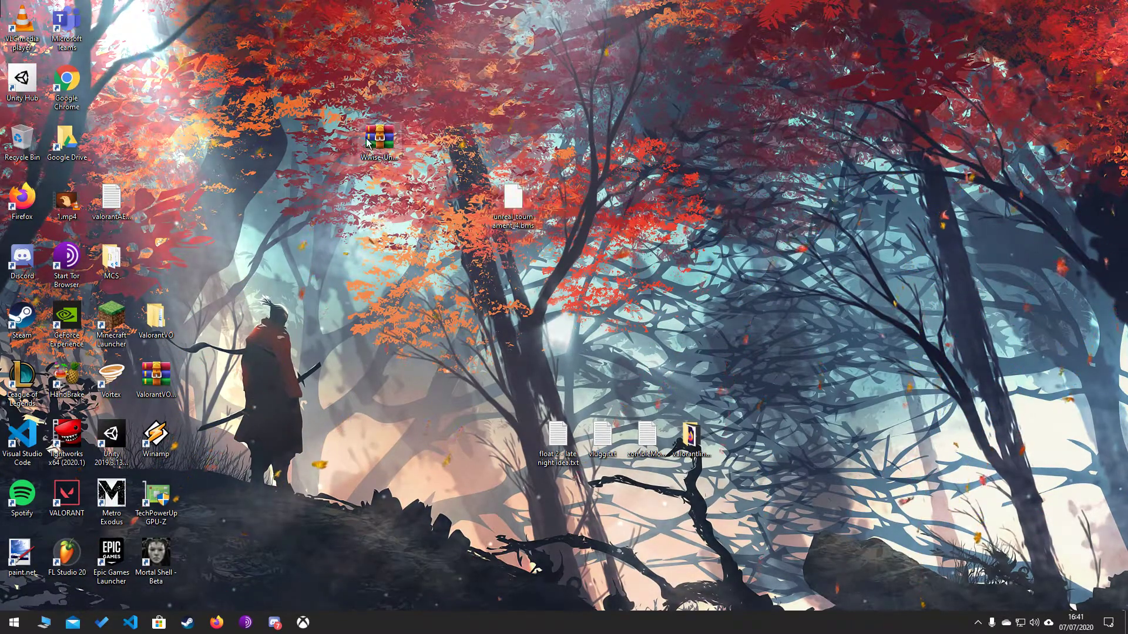
{"action": "left_click_drag", "start_coordinate": [379, 140], "coordinate": [469, 202]}
Find QuickBMS through Google, download quickbms.zip and place it beside the other downloaded files on the desktop
{"action": "left_click", "coordinate": [217, 622]}
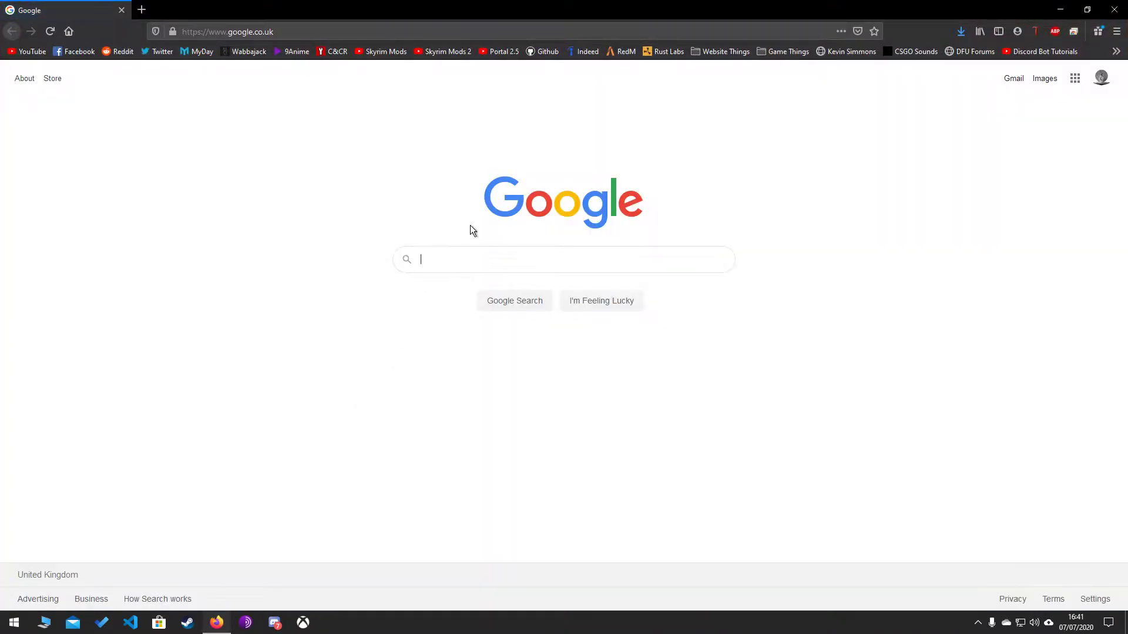
{"action": "left_click", "coordinate": [486, 258]}
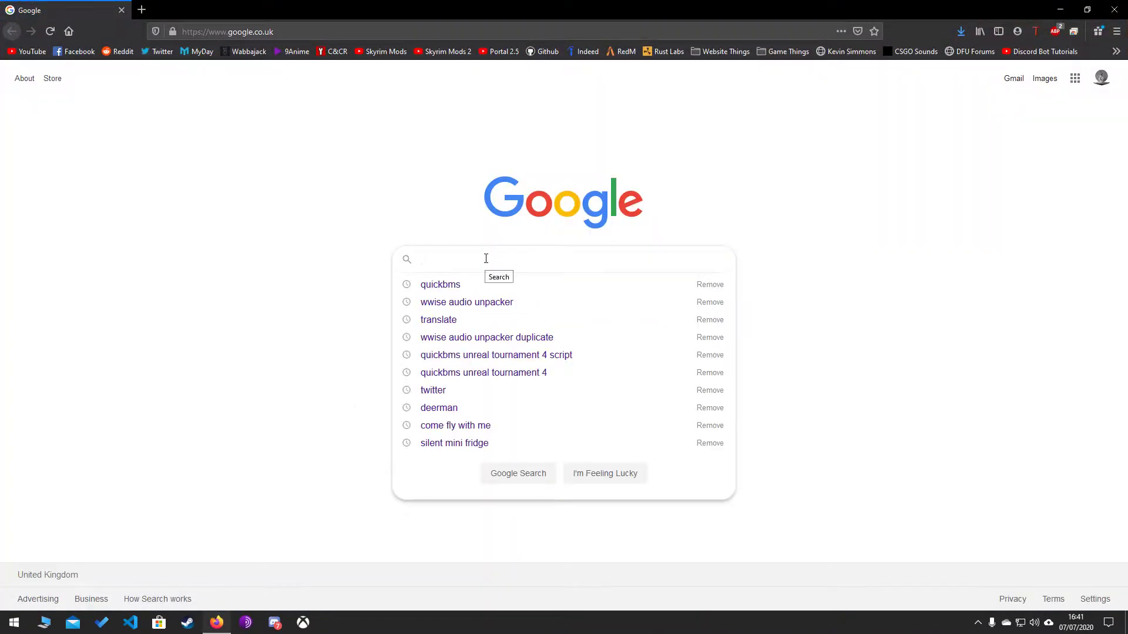
{"action": "key", "text": "Down"}
{"action": "key", "text": "Return"}
{"action": "left_click", "coordinate": [176, 181]}
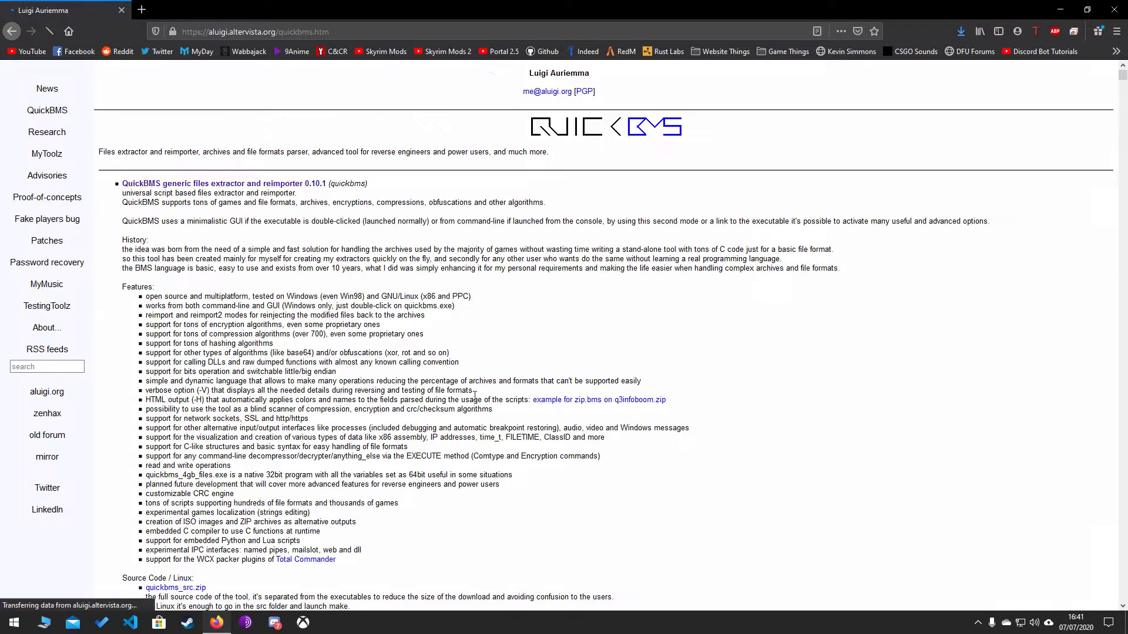
{"action": "left_click", "coordinate": [303, 184]}
{"action": "left_click", "coordinate": [614, 422]}
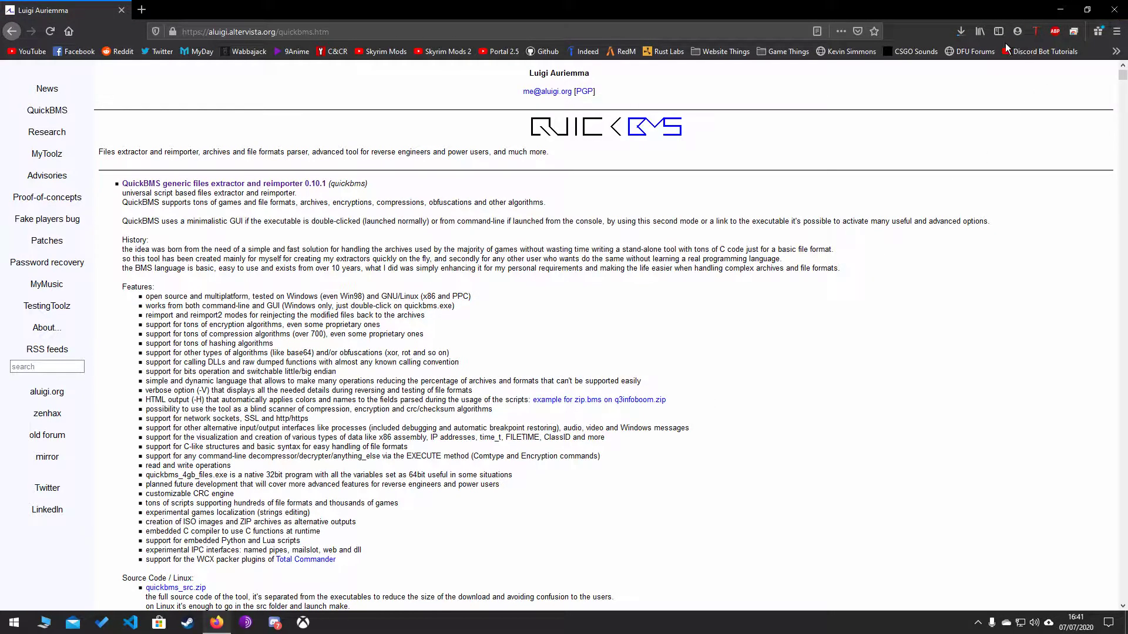
{"action": "left_click", "coordinate": [967, 35]}
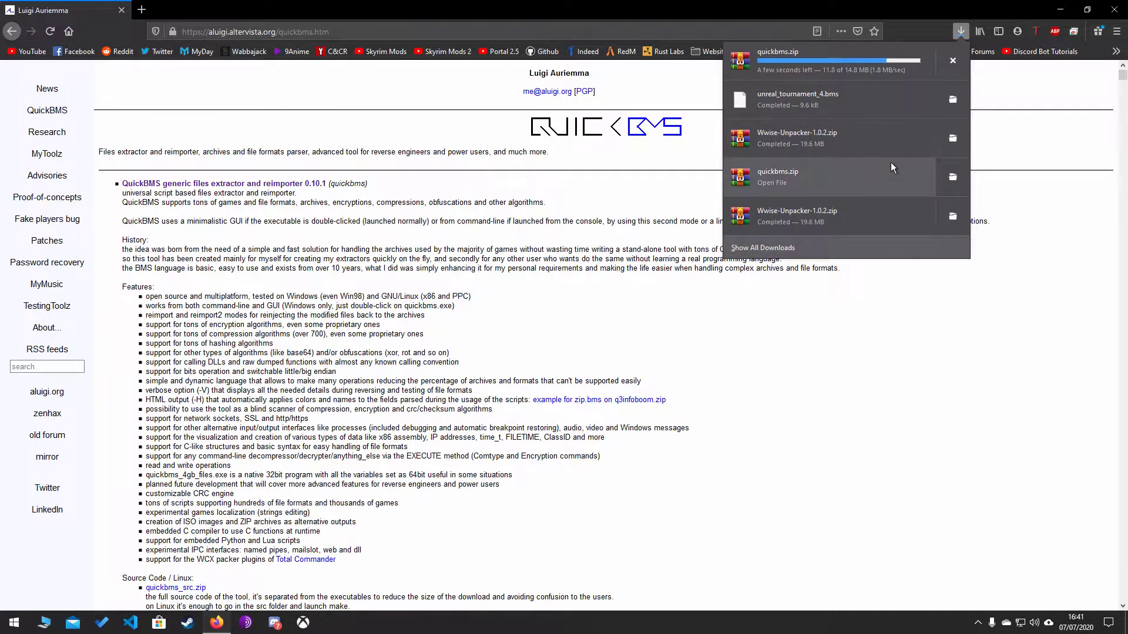
{"action": "left_click", "coordinate": [1116, 6]}
{"action": "left_click_drag", "start_coordinate": [111, 92], "coordinate": [561, 203]}
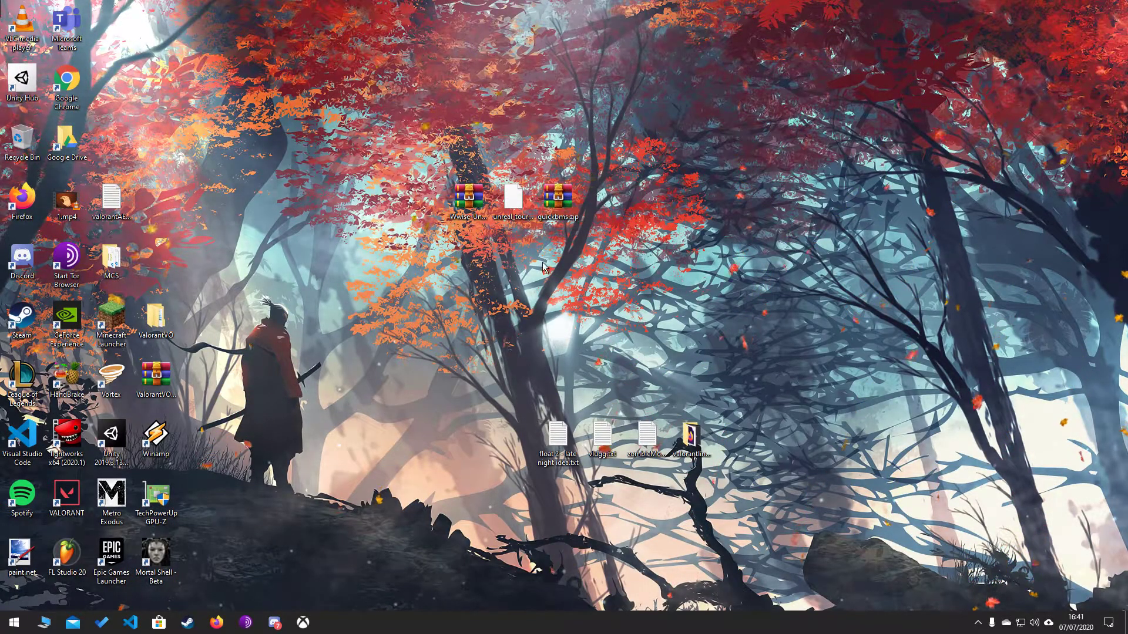
Extract the Wwise-Unpacker-1.0.2 folder from its archive to the desktop
{"action": "double_click", "coordinate": [469, 199]}
{"action": "left_click_drag", "start_coordinate": [144, 281], "coordinate": [645, 197]}
{"action": "left_click", "coordinate": [427, 173]}
Extract all files of quickbms.zip into a new desktop folder named QBMS
{"action": "double_click", "coordinate": [558, 200]}
{"action": "left_click", "coordinate": [182, 297]}
{"action": "left_click", "coordinate": [132, 270]}
{"action": "key", "text": "shift+End"}
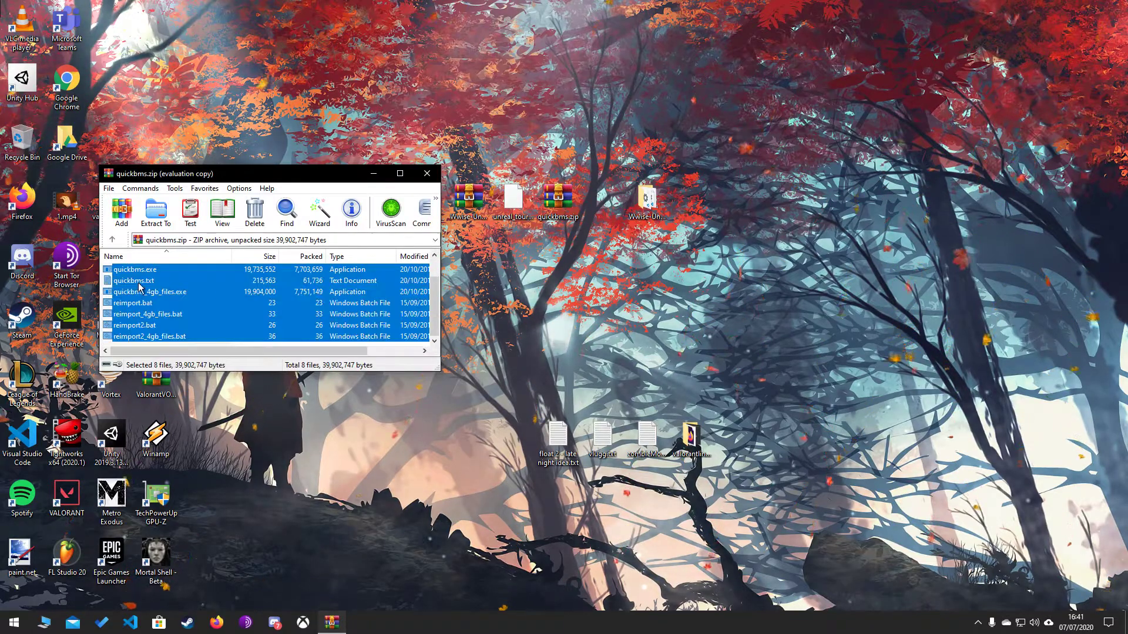
{"action": "right_click", "coordinate": [710, 257]}
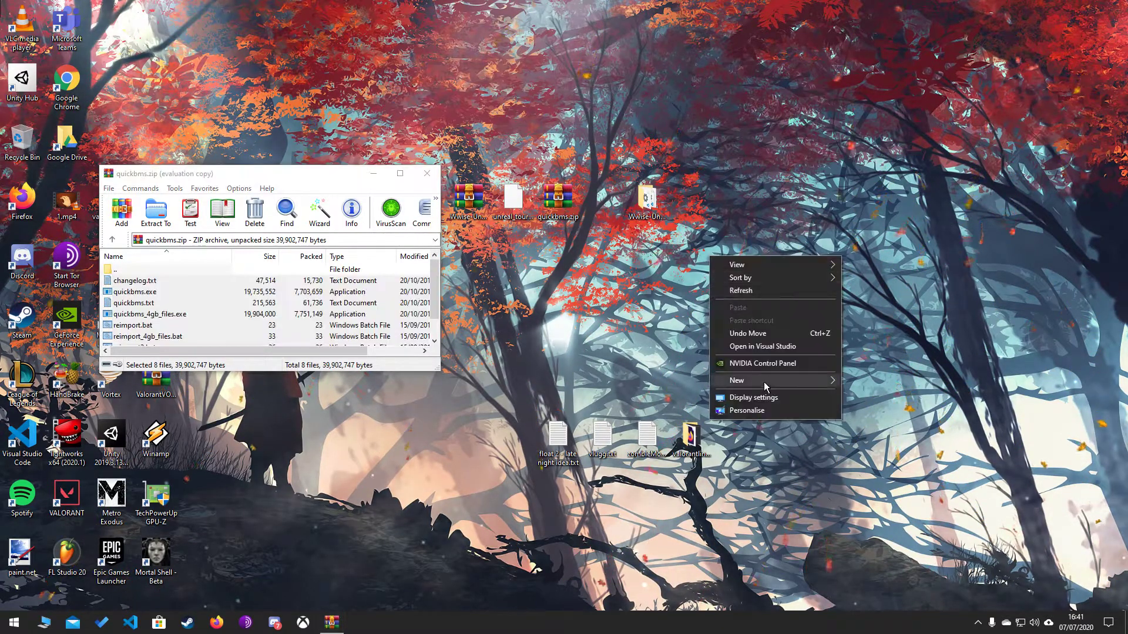
{"action": "mouse_move", "coordinate": [805, 386]}
{"action": "left_click", "coordinate": [868, 381]}
{"action": "type", "text": "QBMS"}
{"action": "left_click_drag", "start_coordinate": [213, 296], "coordinate": [731, 262]}
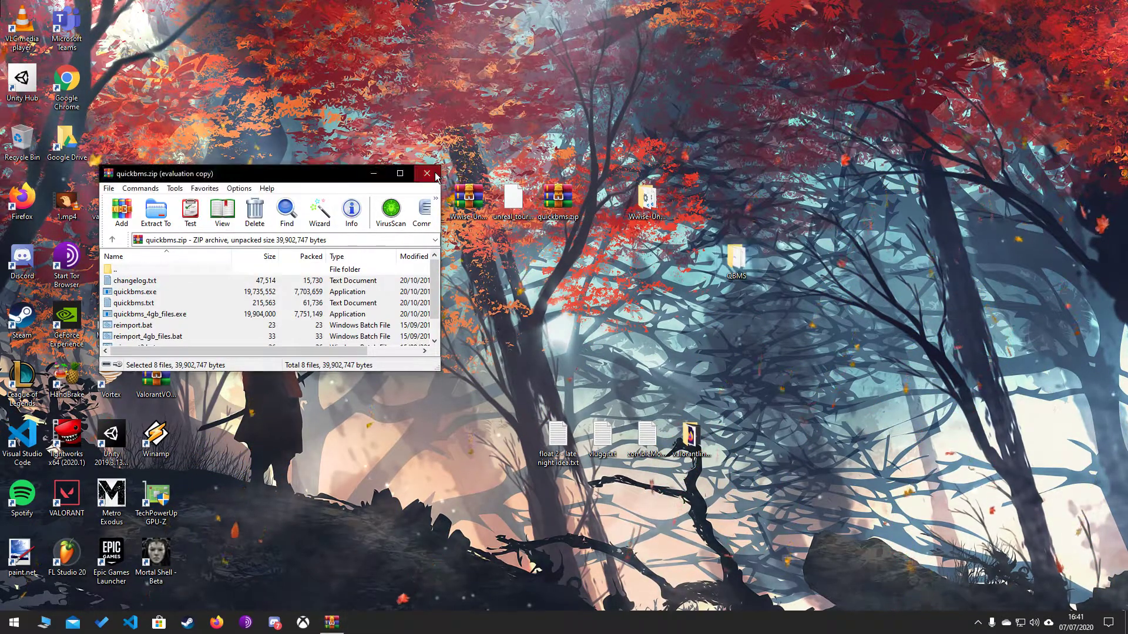
{"action": "left_click", "coordinate": [427, 173]}
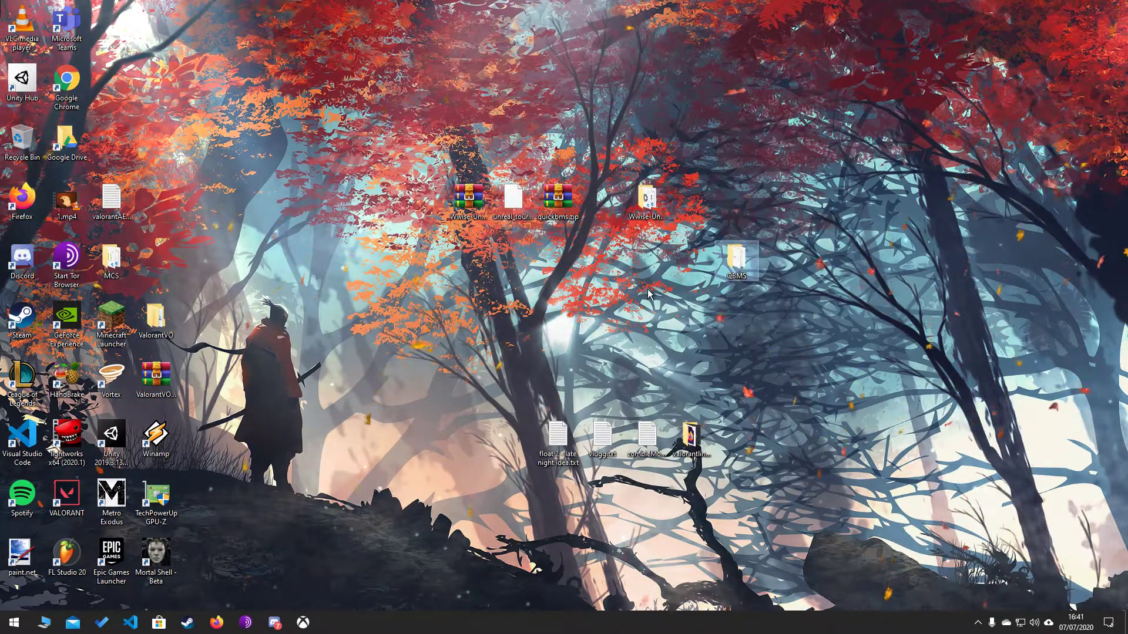
Delete the quickbms.zip and Wwise-Unpacker archives from the desktop
{"action": "left_click", "coordinate": [552, 217]}
{"action": "key", "text": "Delete"}
{"action": "left_click", "coordinate": [469, 203]}
{"action": "key", "text": "Delete"}
Move unreal_tournament_4.bms into the QBMS folder and place that folder beside the Wwise-Unpacker folder
{"action": "left_click_drag", "start_coordinate": [513, 203], "coordinate": [558, 259]}
{"action": "left_click_drag", "start_coordinate": [647, 199], "coordinate": [647, 258]}
{"action": "left_click_drag", "start_coordinate": [737, 258], "coordinate": [691, 260]}
{"action": "left_click_drag", "start_coordinate": [558, 261], "coordinate": [624, 236]}
{"action": "left_click_drag", "start_coordinate": [698, 260], "coordinate": [609, 261]}
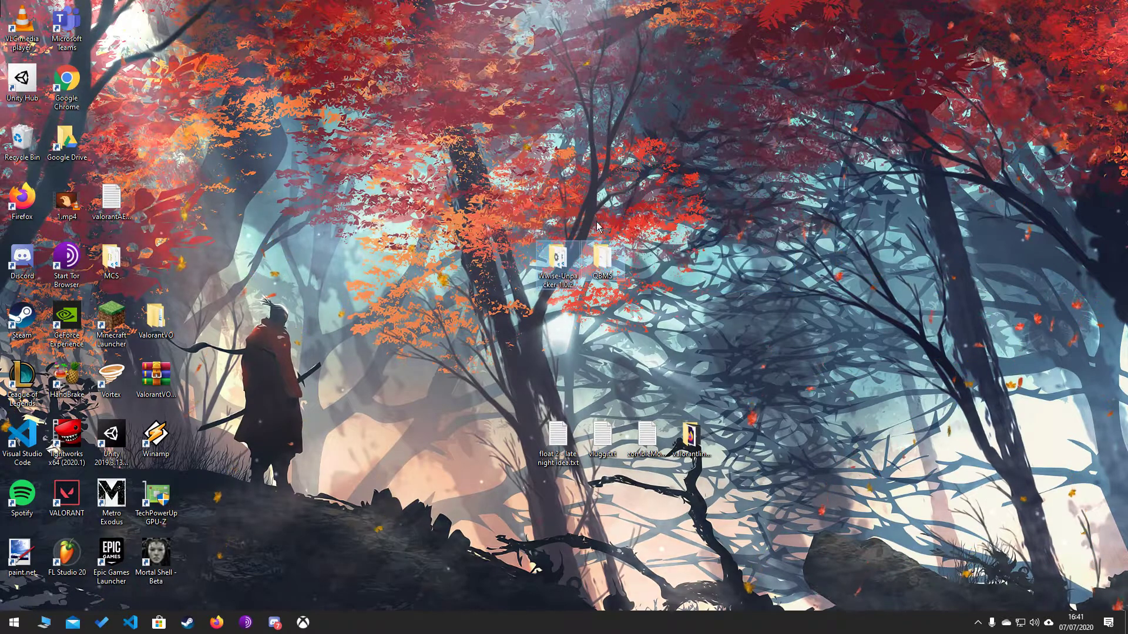
Run quickbms.exe from the QBMS folder and choose unreal_tournament_4.bms as the BMS script
{"action": "double_click", "coordinate": [609, 260]}
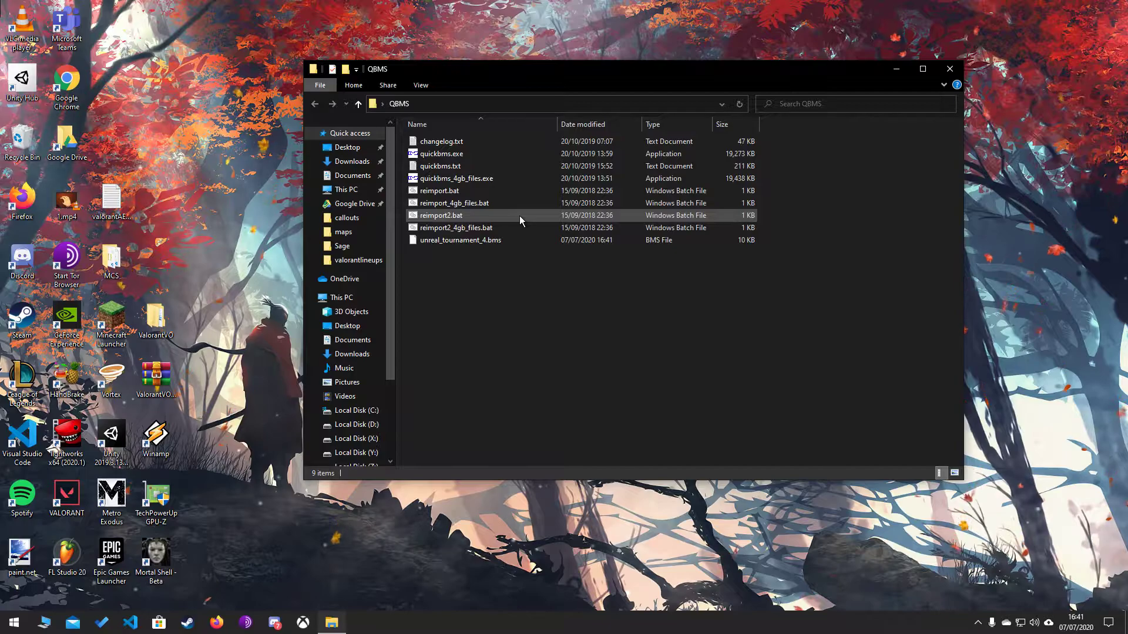
{"action": "double_click", "coordinate": [446, 154]}
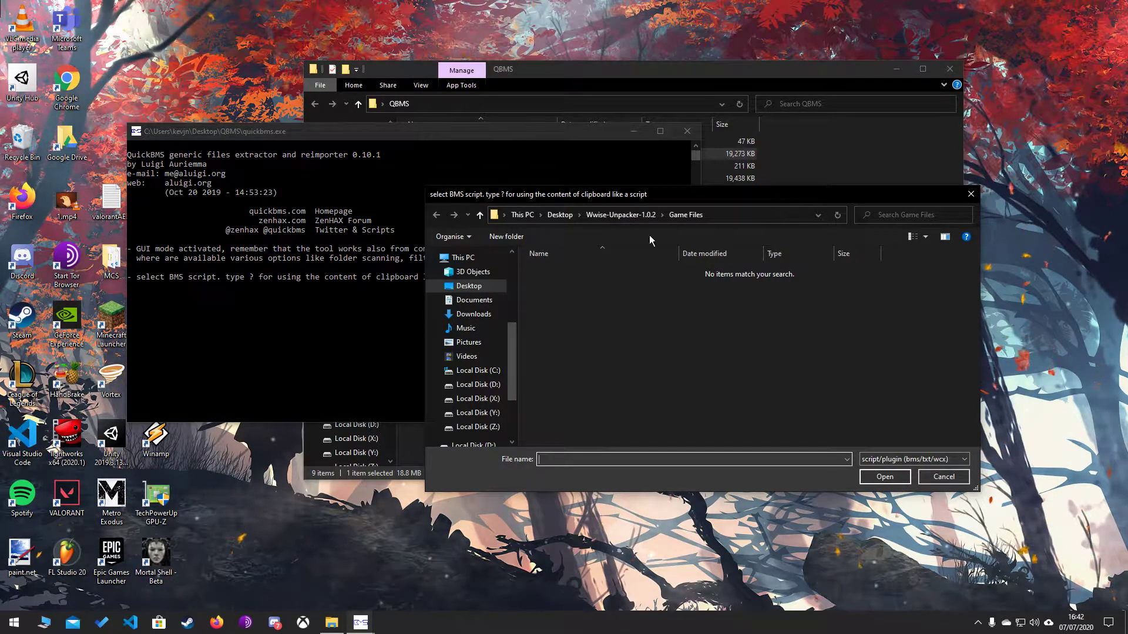
{"action": "left_click", "coordinate": [488, 284]}
{"action": "double_click", "coordinate": [640, 285]}
{"action": "double_click", "coordinate": [581, 295]}
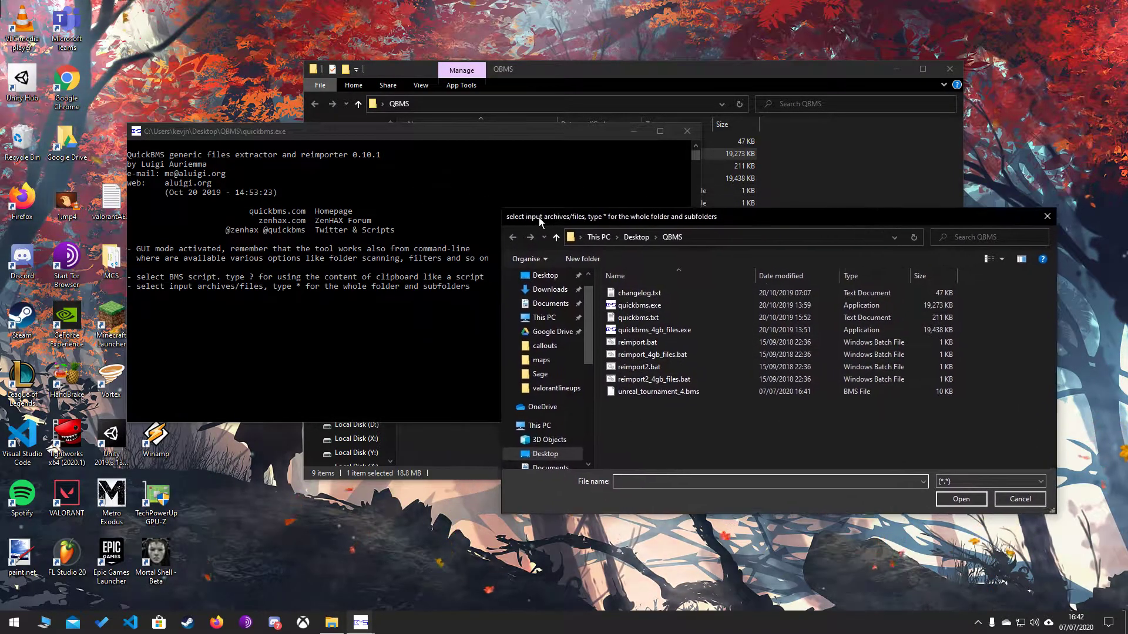
Choose en_US_Audio-WindowsClient.pak from Y:\Riot Games\VALORANT\live\ShooterGame\Content\Paks as the input archive
{"action": "scroll", "coordinate": [489, 389], "scroll_direction": "down", "scroll_amount": 4}
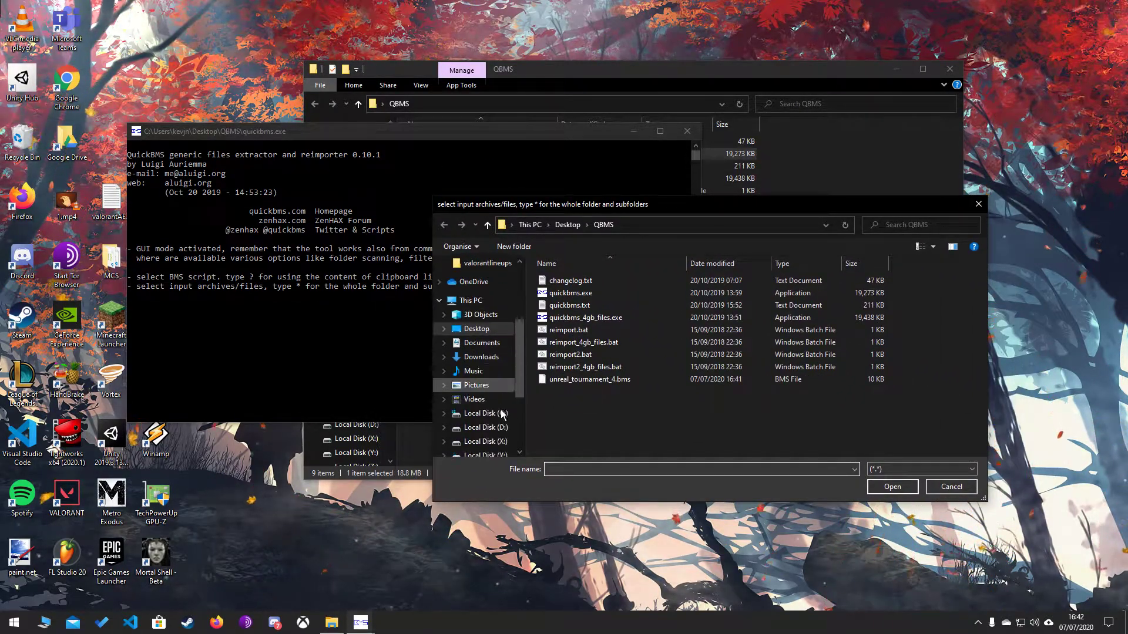
{"action": "left_click", "coordinate": [486, 361]}
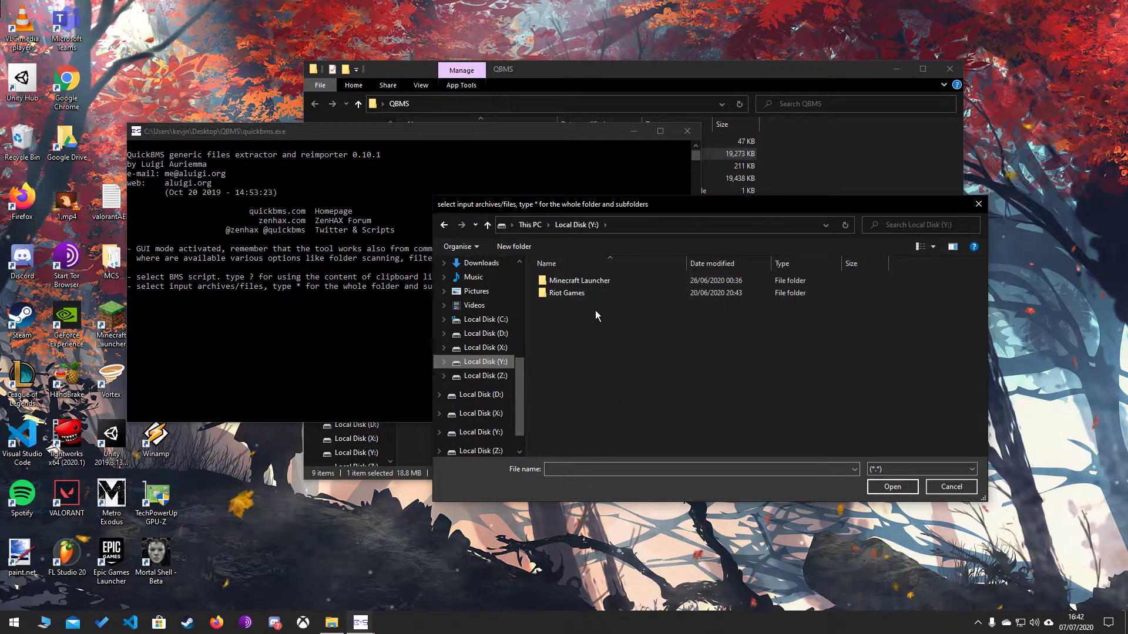
{"action": "double_click", "coordinate": [593, 293]}
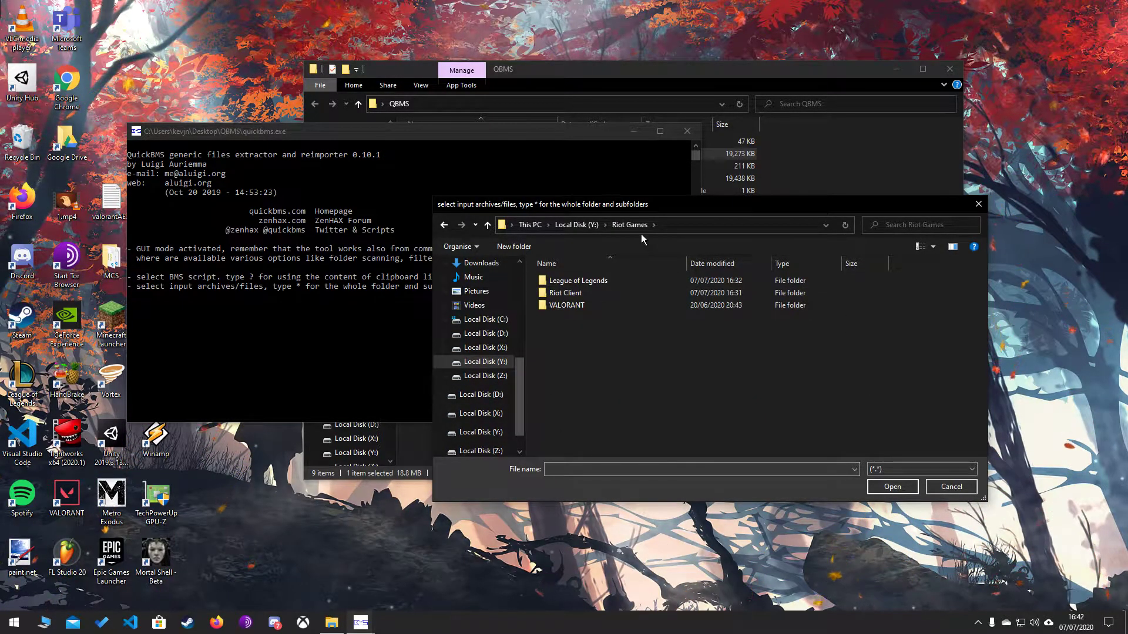
{"action": "double_click", "coordinate": [578, 305]}
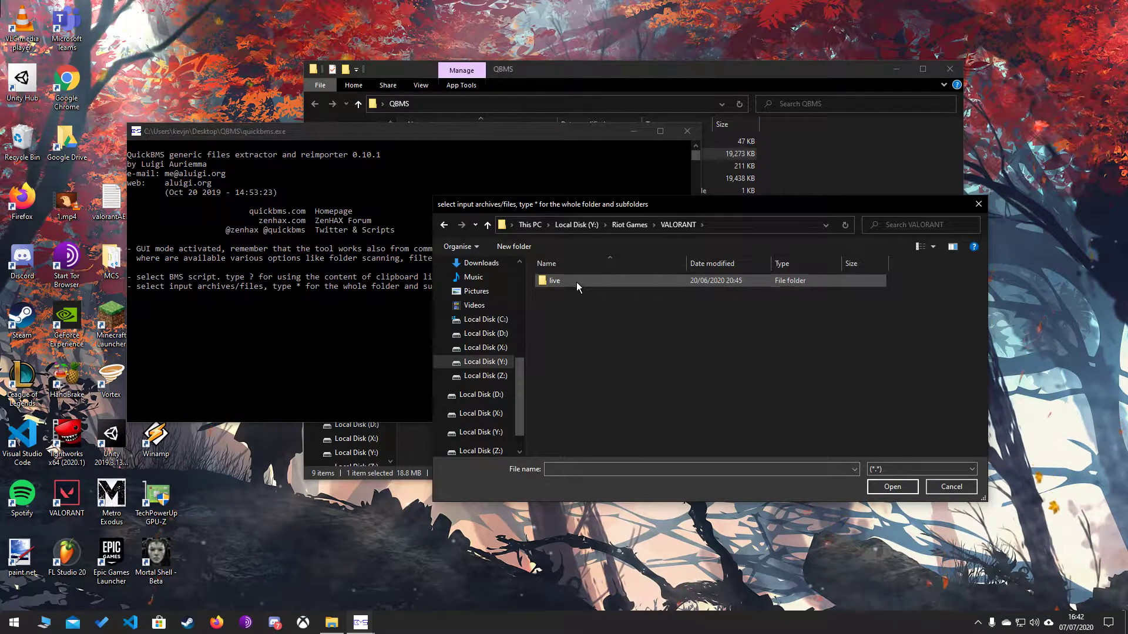
{"action": "double_click", "coordinate": [576, 282]}
{"action": "double_click", "coordinate": [580, 295]}
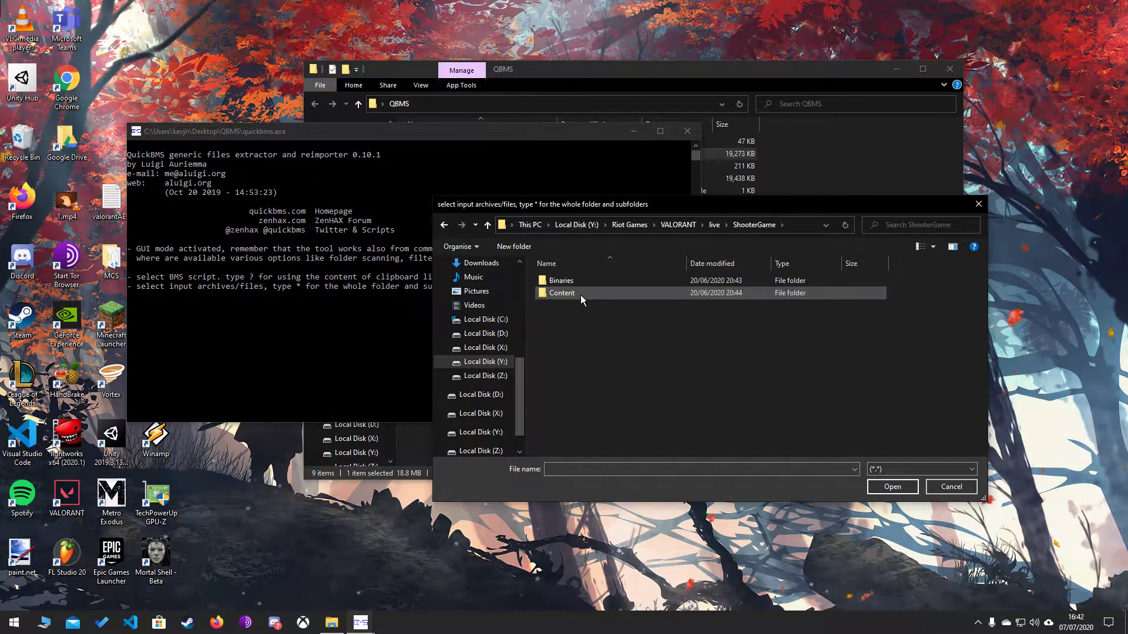
{"action": "double_click", "coordinate": [581, 295]}
{"action": "double_click", "coordinate": [580, 295]}
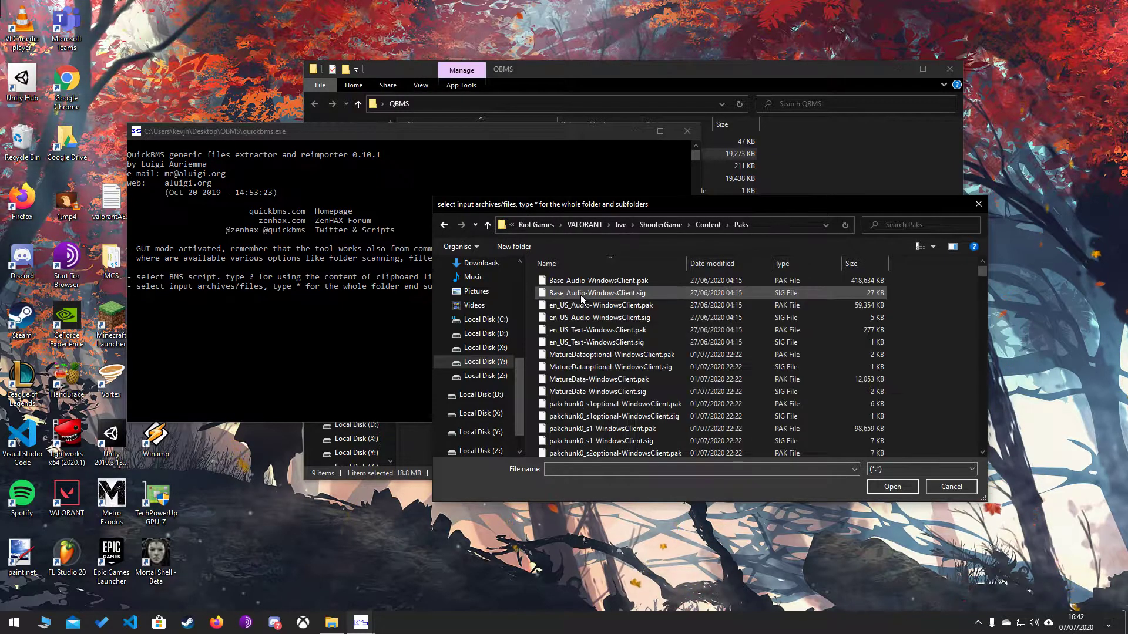
{"action": "left_click", "coordinate": [628, 306]}
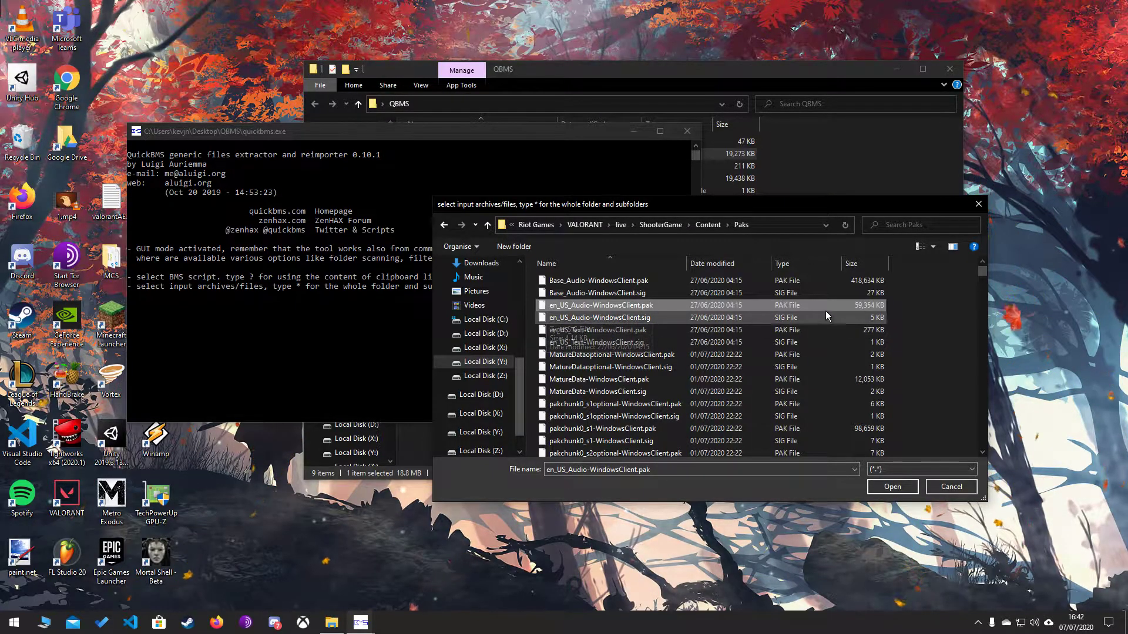
{"action": "left_click", "coordinate": [587, 282]}
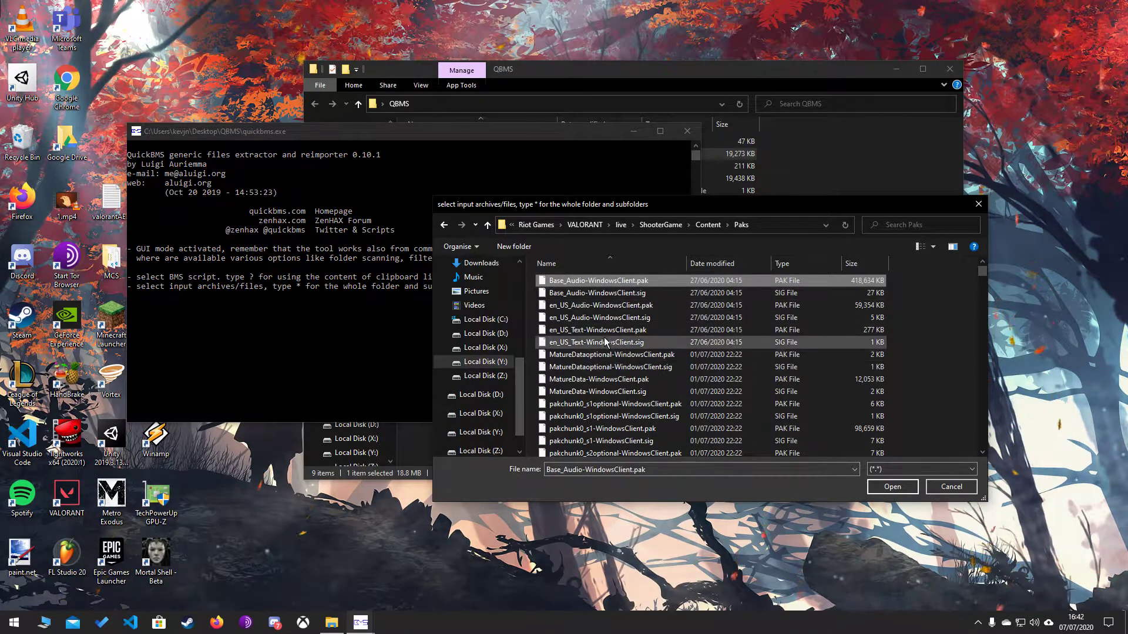
{"action": "double_click", "coordinate": [650, 305]}
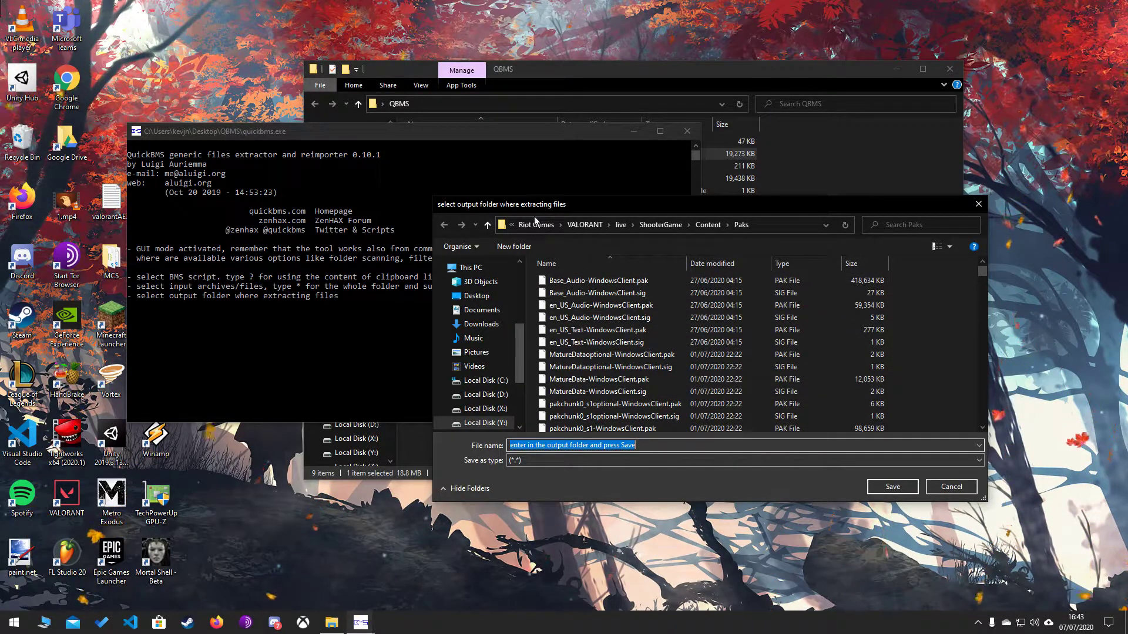
Set the Game Files folder inside Wwise-Unpacker-1.0.2 on the desktop as the extraction output folder
{"action": "left_click", "coordinate": [476, 296]}
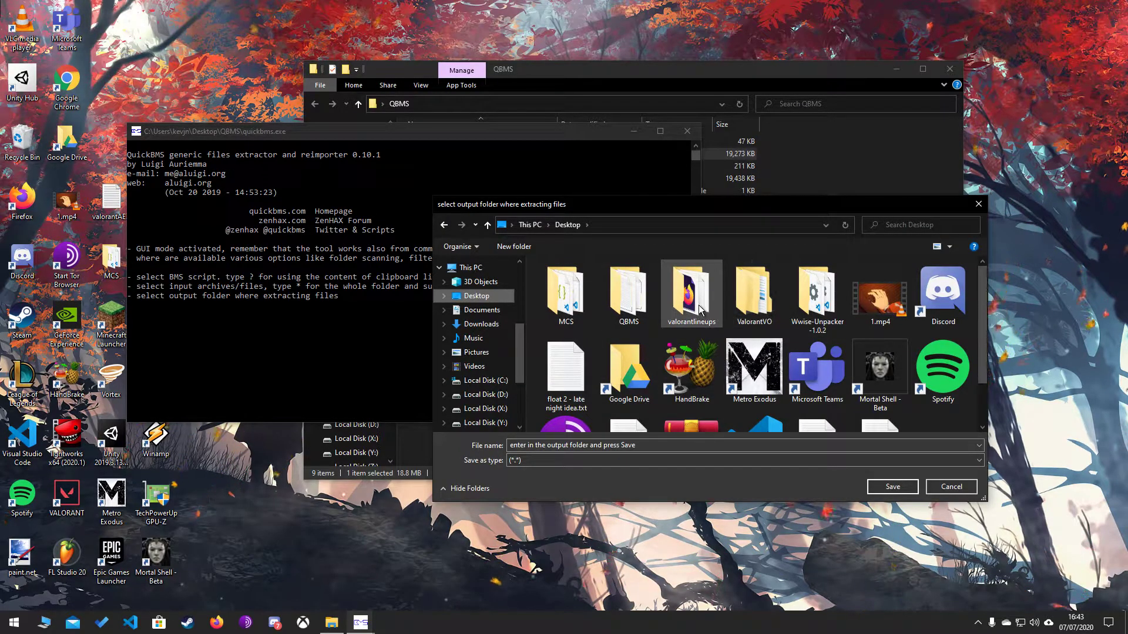
{"action": "double_click", "coordinate": [824, 301]}
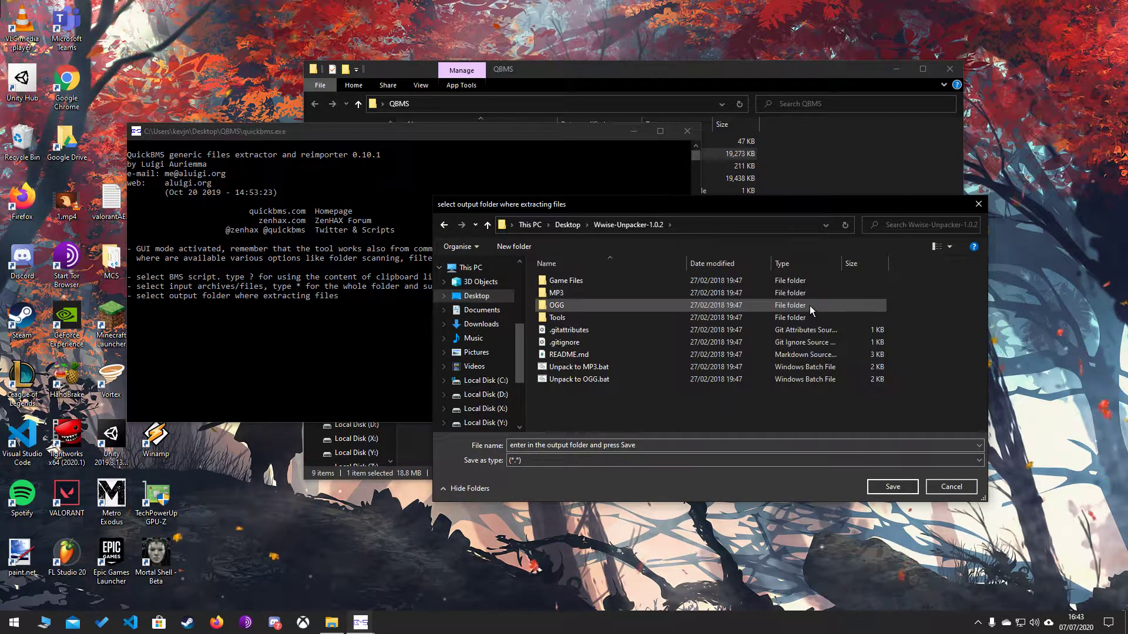
{"action": "double_click", "coordinate": [707, 282]}
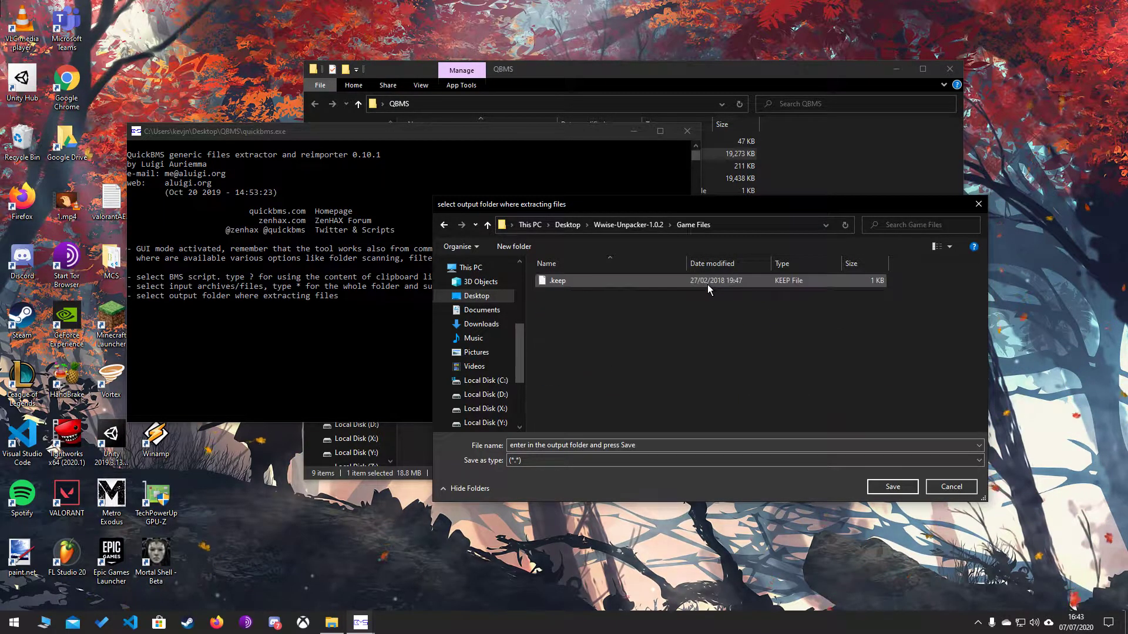
{"action": "left_click", "coordinate": [892, 488]}
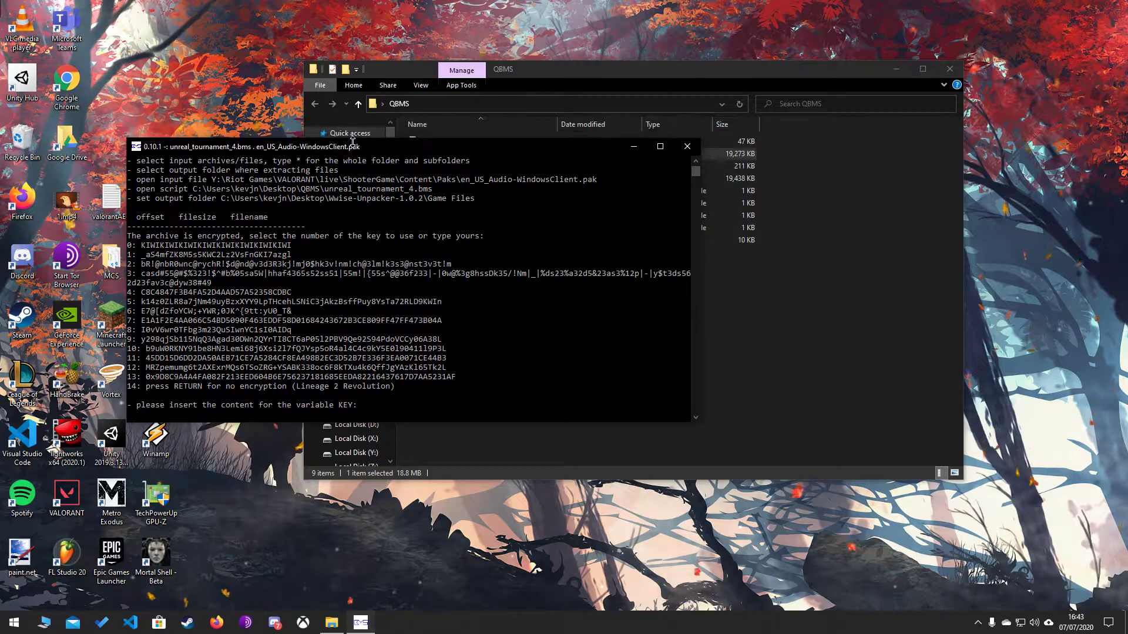
Copy the AES key from valorantAES.txt on the desktop, paste it as the KEY value and run the extraction
{"action": "left_click_drag", "start_coordinate": [352, 141], "coordinate": [518, 121]}
{"action": "left_click_drag", "start_coordinate": [739, 365], "coordinate": [322, 212]}
{"action": "left_click", "coordinate": [318, 215]}
{"action": "double_click", "coordinate": [111, 203]}
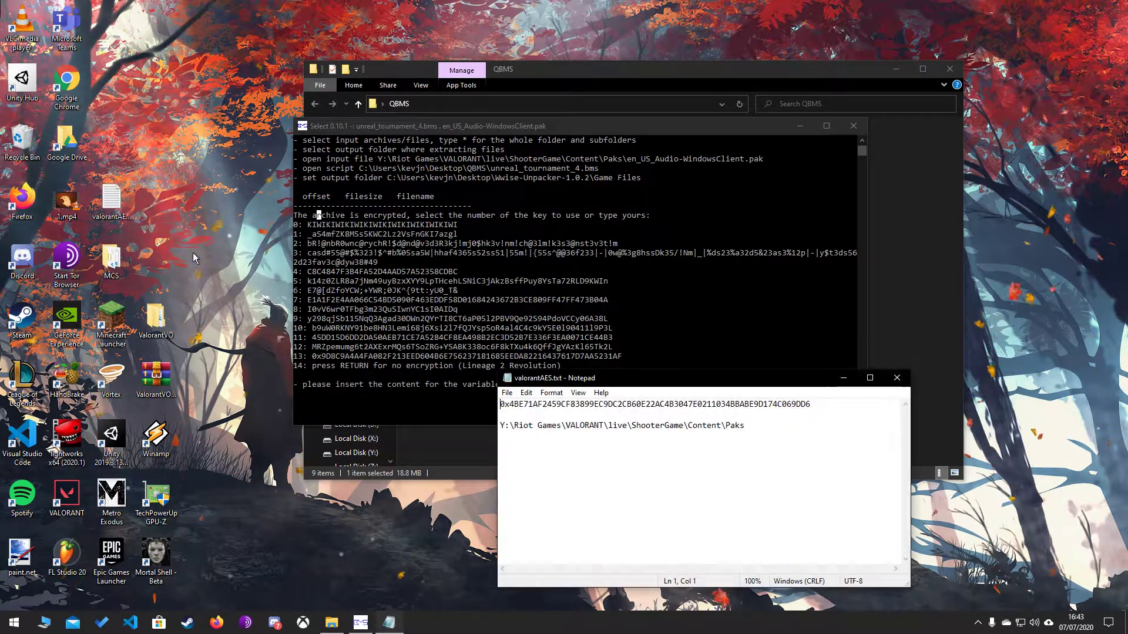
{"action": "left_click_drag", "start_coordinate": [812, 404], "coordinate": [501, 402]}
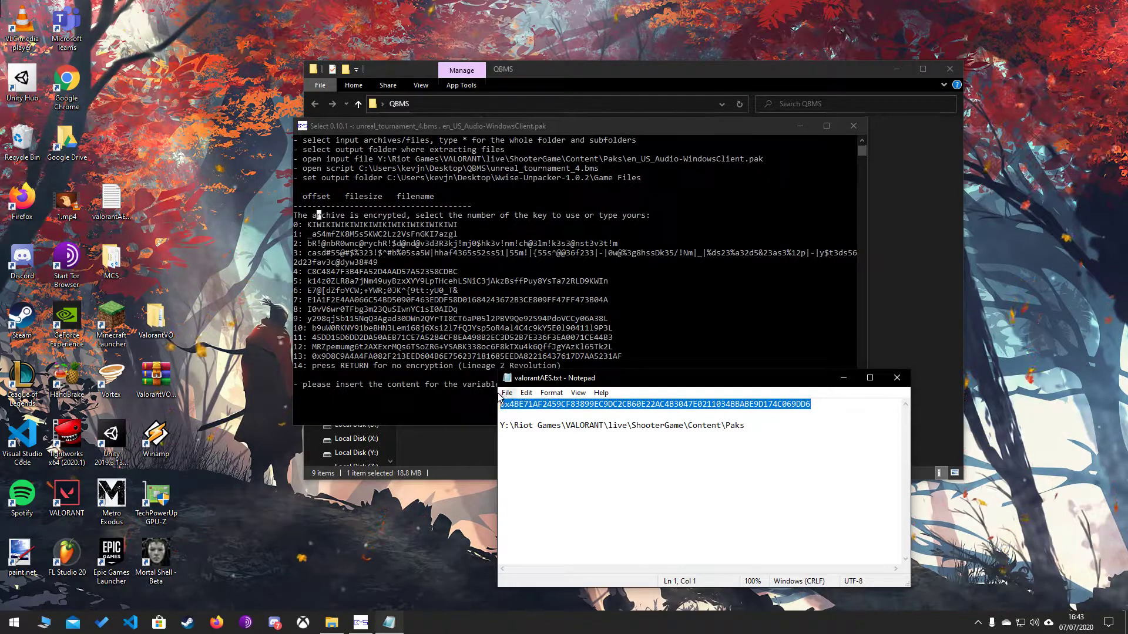
{"action": "key", "text": "ctrl+c"}
{"action": "left_click", "coordinate": [444, 398]}
{"action": "key", "text": "ctrl+v"}
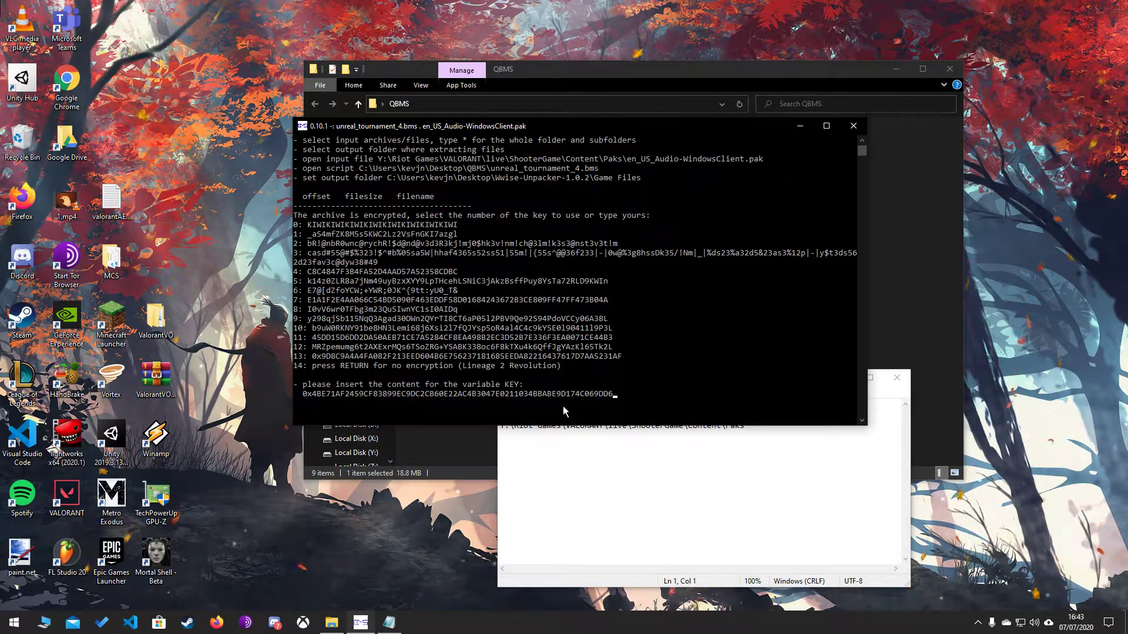
{"action": "key", "text": "Return"}
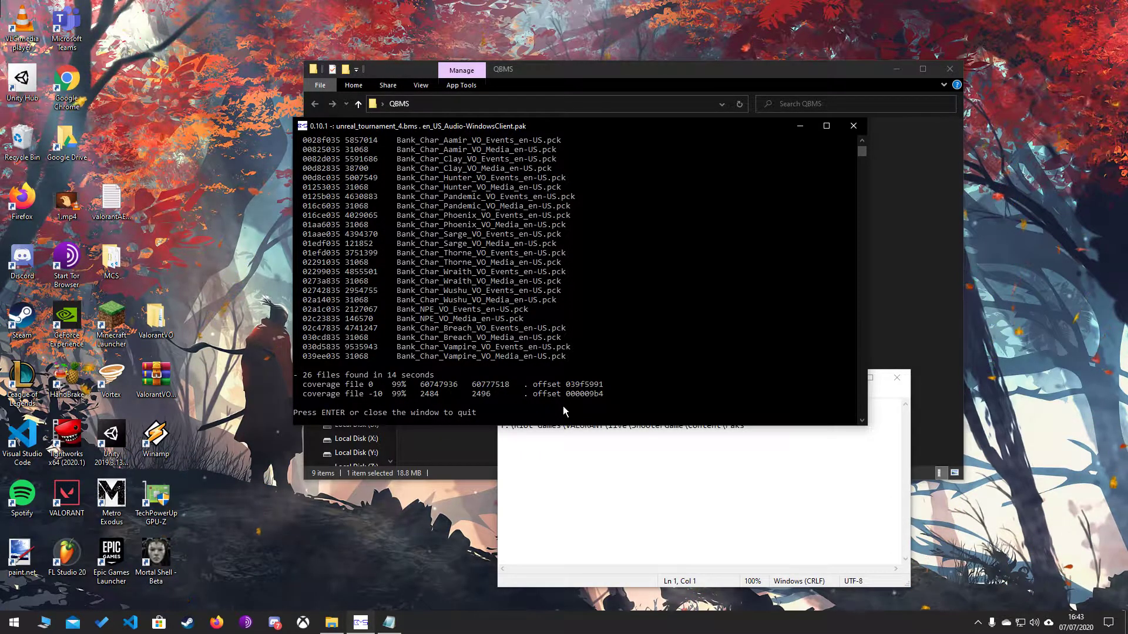
Quit the finished QuickBMS session and close the AES key text file and the QBMS folder
{"action": "key", "text": "Return"}
{"action": "left_click", "coordinate": [897, 378]}
{"action": "left_click", "coordinate": [812, 354]}
{"action": "left_click_drag", "start_coordinate": [494, 68], "coordinate": [519, 107]}
{"action": "left_click_drag", "start_coordinate": [499, 156], "coordinate": [497, 154]}
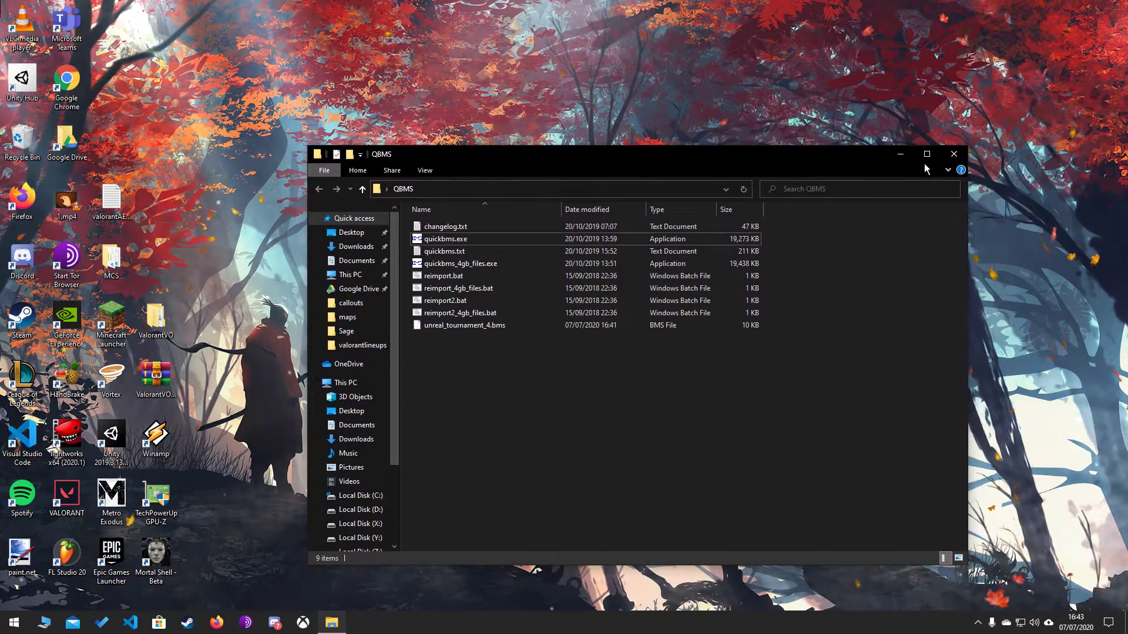
{"action": "left_click", "coordinate": [954, 156]}
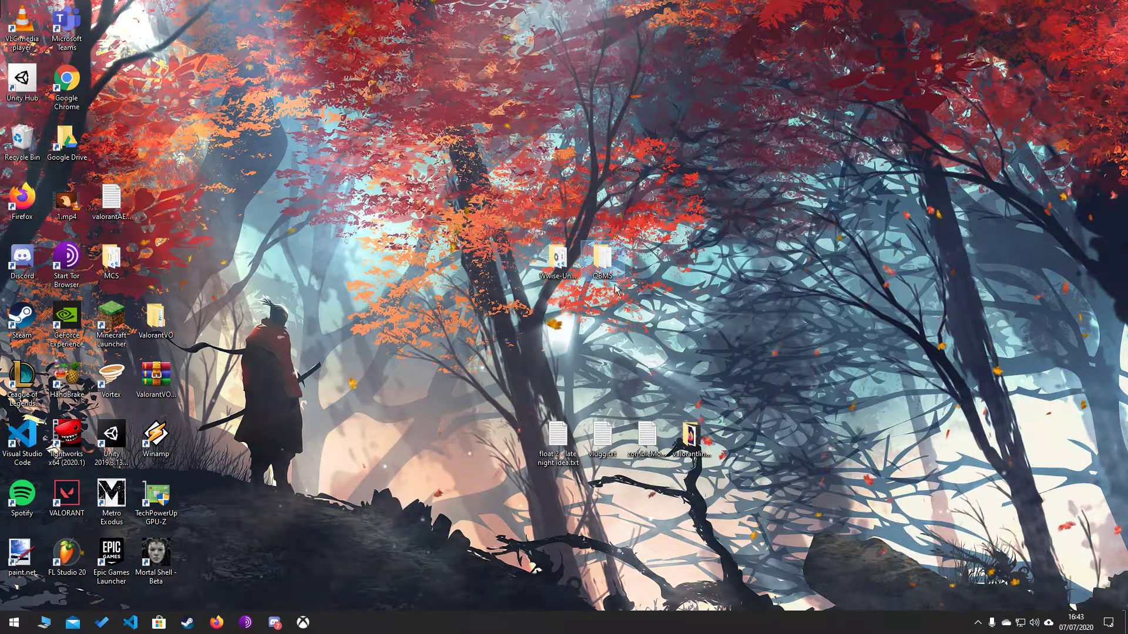
Move the QBMS folder on the desktop farther away from the Wwise-Unpacker folder
{"action": "left_click_drag", "start_coordinate": [602, 259], "coordinate": [692, 259]}
{"action": "left_click_drag", "start_coordinate": [805, 326], "coordinate": [643, 189]}
{"action": "left_click_drag", "start_coordinate": [691, 258], "coordinate": [737, 259]}
Open the Game Files folder inside Wwise-Unpacker-1.0.2 and look over the extracted PCK files
{"action": "left_click", "coordinate": [558, 261]}
{"action": "double_click", "coordinate": [558, 262]}
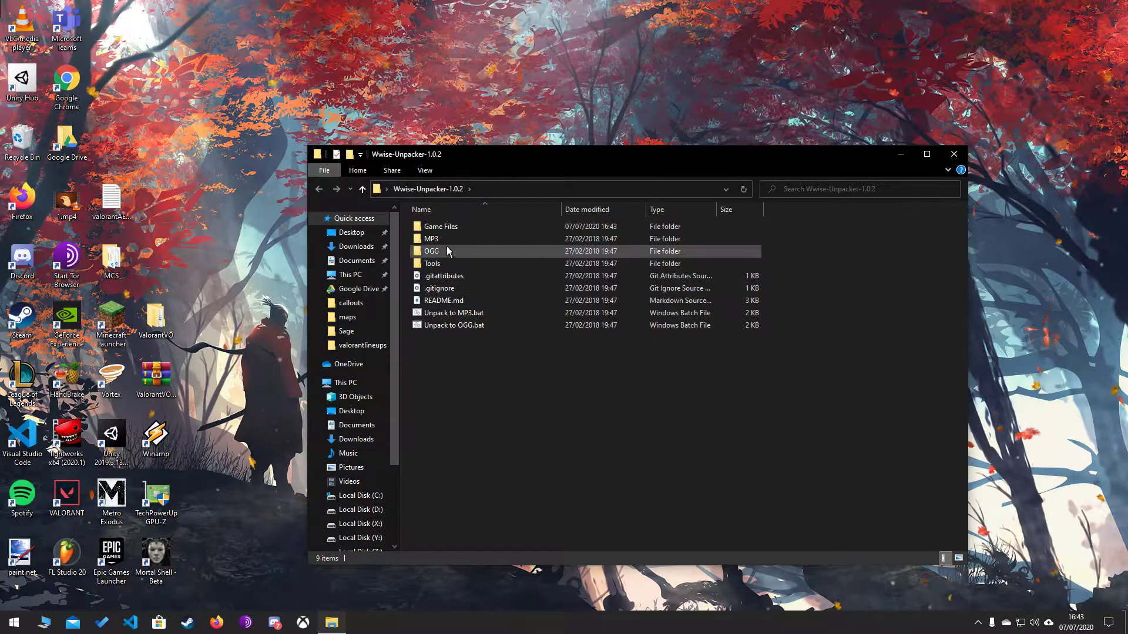
{"action": "double_click", "coordinate": [482, 227]}
{"action": "key", "text": "alt+Left"}
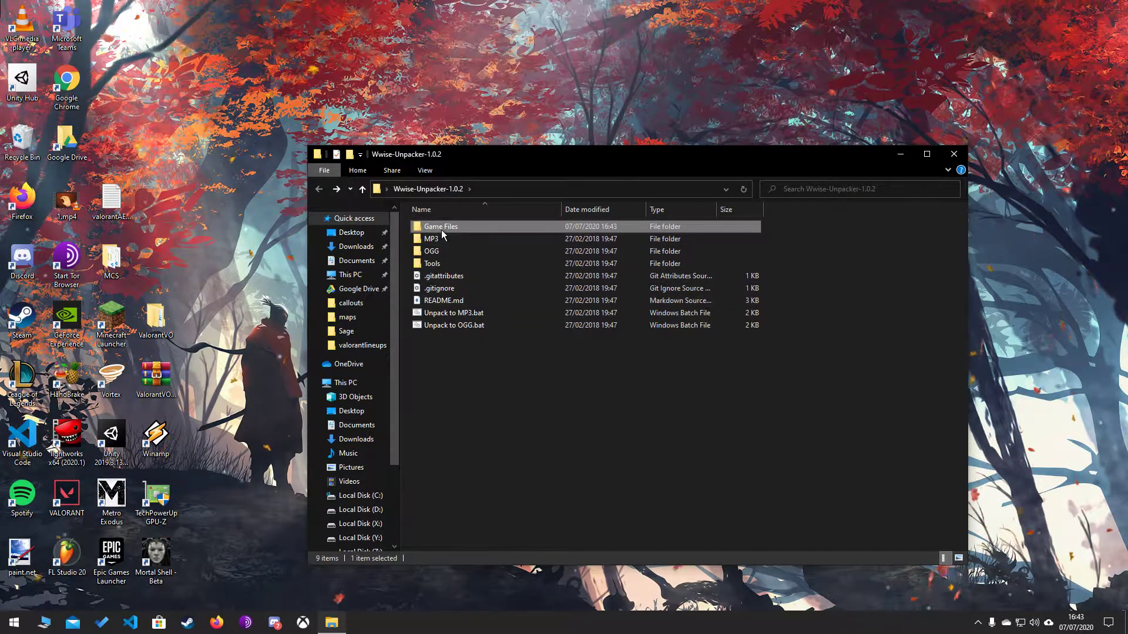
{"action": "double_click", "coordinate": [442, 228]}
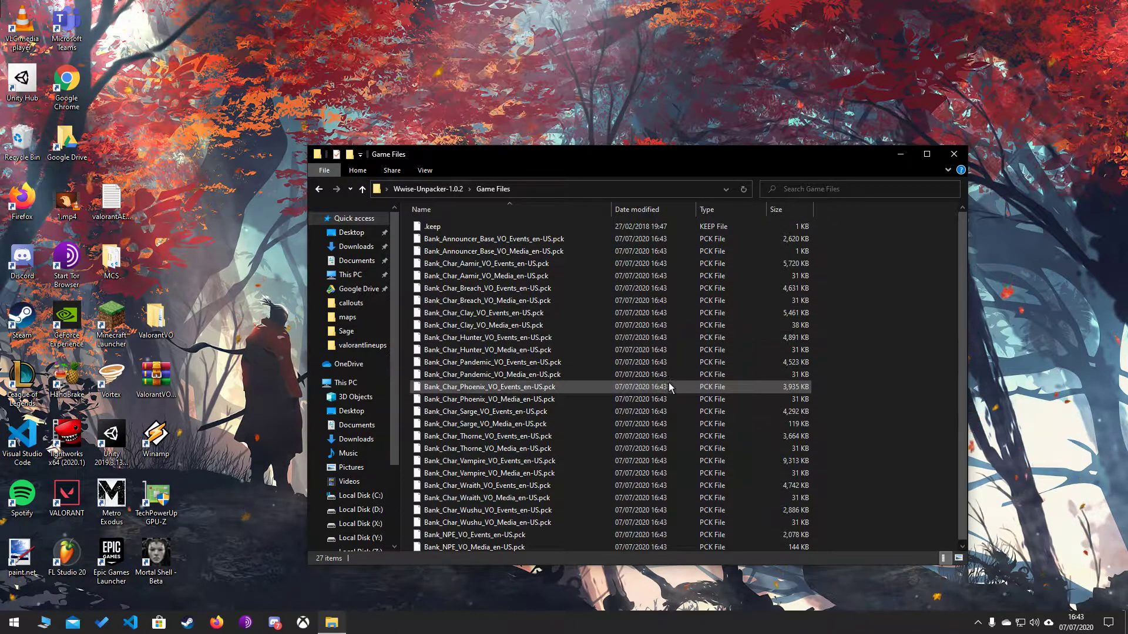
{"action": "left_click_drag", "start_coordinate": [895, 271], "coordinate": [770, 398]}
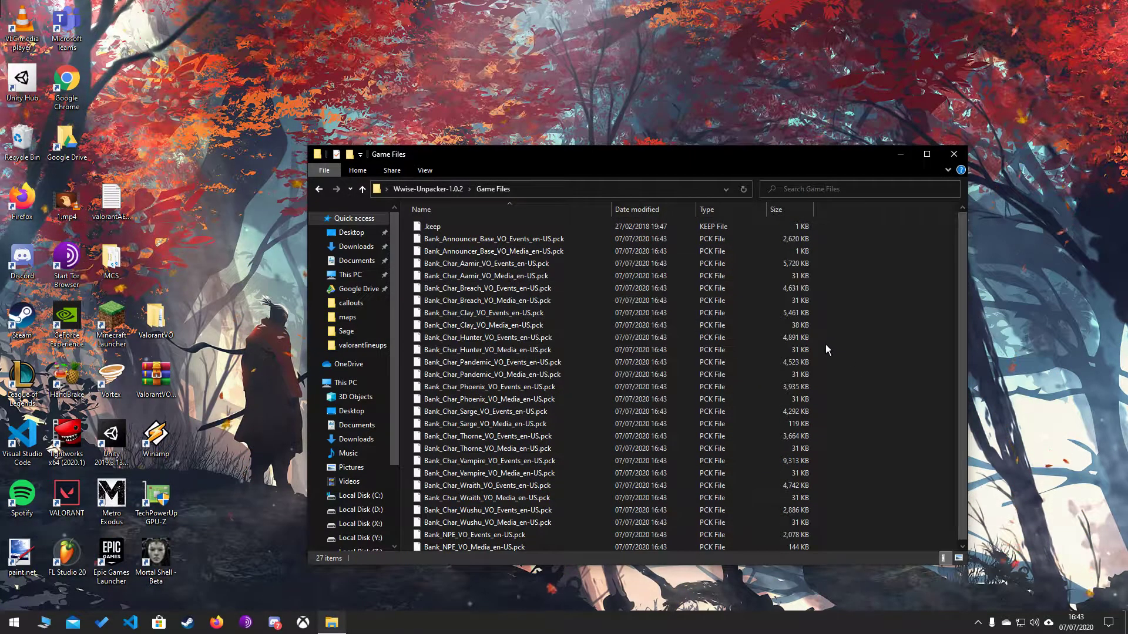
{"action": "left_click_drag", "start_coordinate": [828, 235], "coordinate": [728, 570]}
{"action": "left_click", "coordinate": [866, 478]}
{"action": "left_click_drag", "start_coordinate": [826, 248], "coordinate": [729, 565]}
{"action": "left_click", "coordinate": [866, 470]}
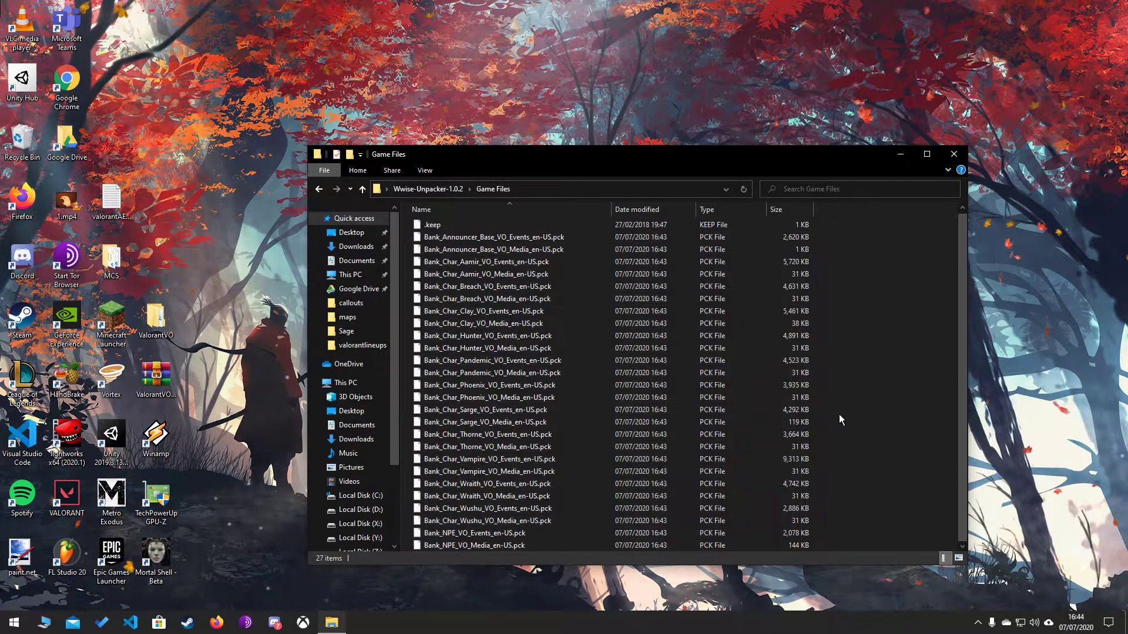
Create a new folder named Banks inside the Game Files folder
{"action": "right_click", "coordinate": [840, 294]}
{"action": "mouse_move", "coordinate": [893, 447]}
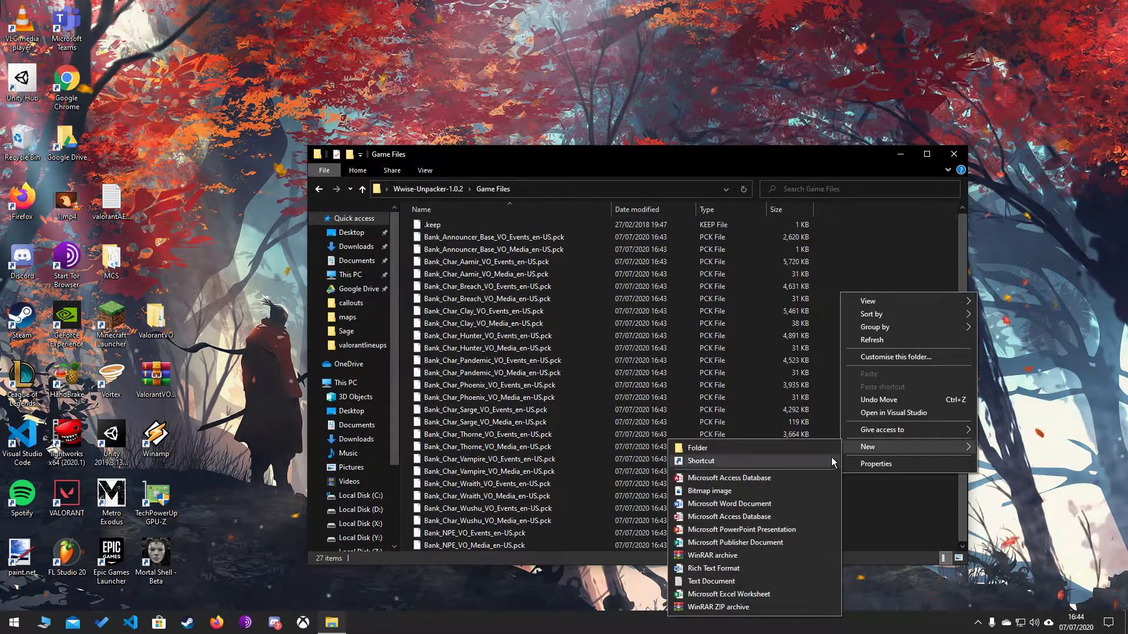
{"action": "left_click", "coordinate": [834, 448]}
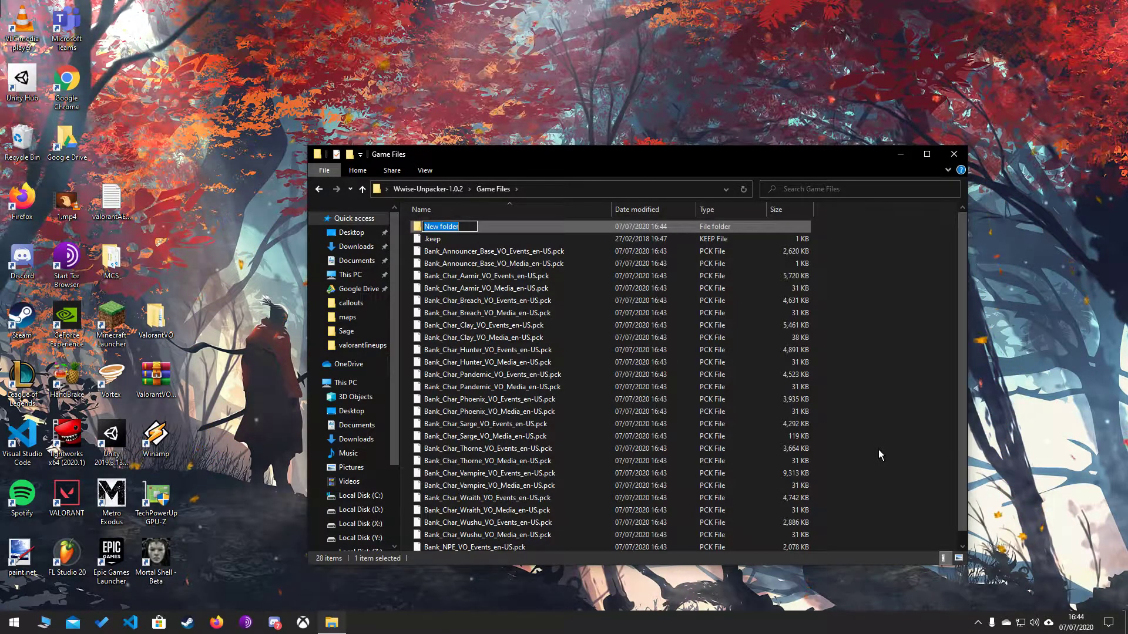
{"action": "type", "text": "Banks"}
{"action": "key", "text": "Return"}
Move all PCK files from Game Files into the Banks folder, leaving out the .keep file
{"action": "key", "text": "ctrl+a"}
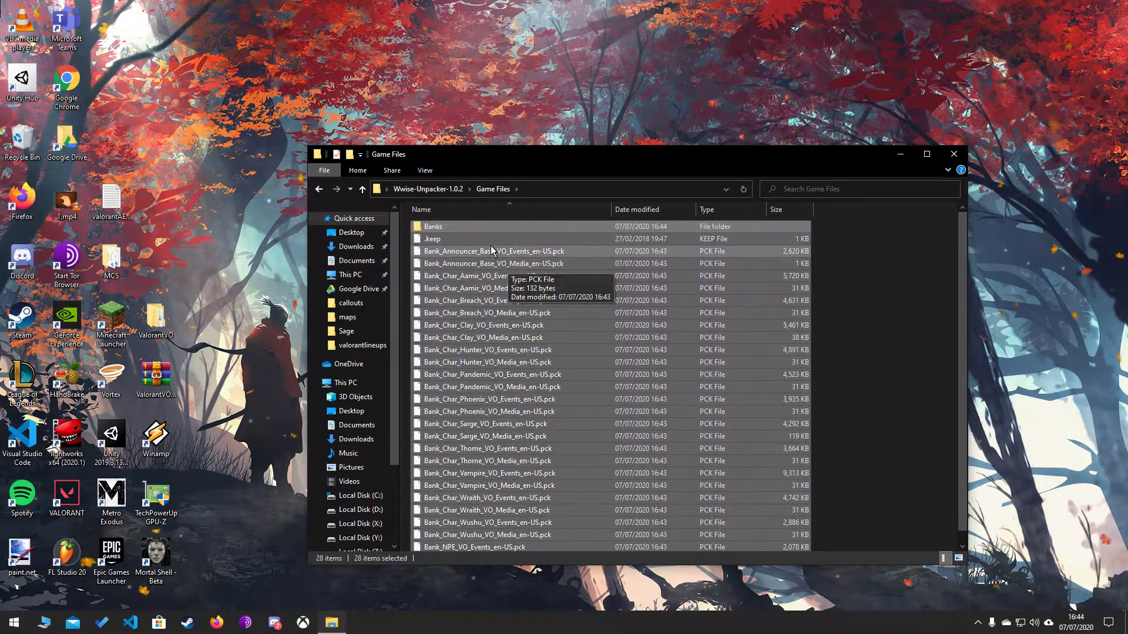
{"action": "left_click", "coordinate": [470, 240], "text": "ctrl"}
{"action": "left_click", "coordinate": [454, 228], "text": "ctrl"}
{"action": "left_click_drag", "start_coordinate": [489, 339], "coordinate": [447, 227]}
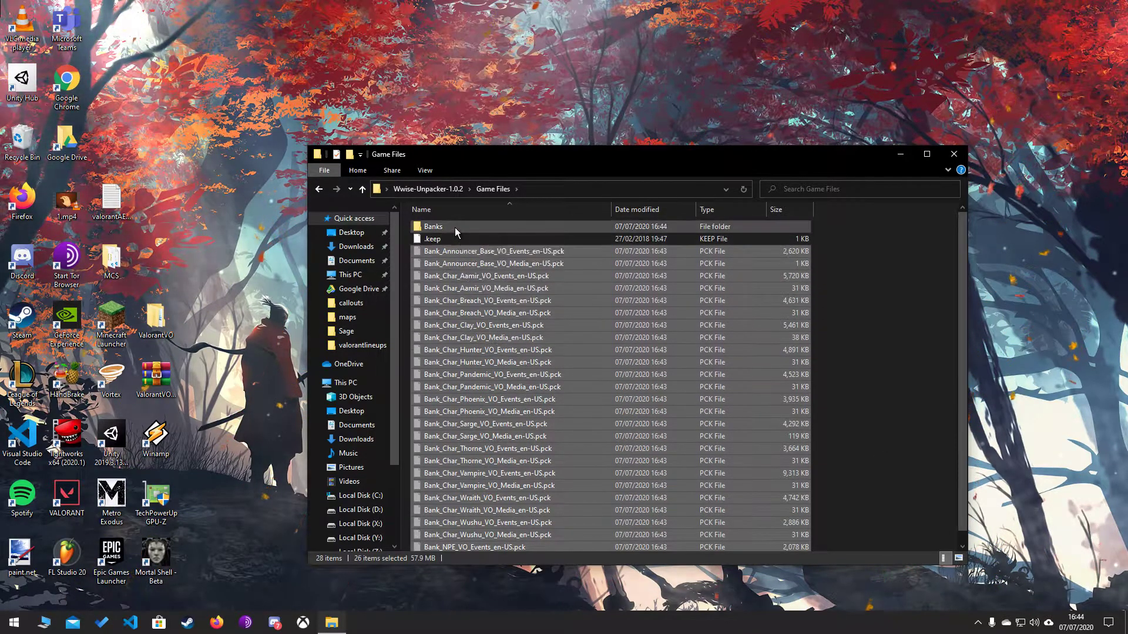
Move the two Bank_Char_Vampire_VO PCK files (Events and Media) from Banks back into Game Files
{"action": "double_click", "coordinate": [446, 227]}
{"action": "left_click", "coordinate": [582, 449]}
{"action": "key", "text": "ctrl+x"}
{"action": "key", "text": "alt+Left"}
{"action": "left_click", "coordinate": [594, 446]}
{"action": "key", "text": "ctrl+v"}
{"action": "left_click", "coordinate": [595, 445]}
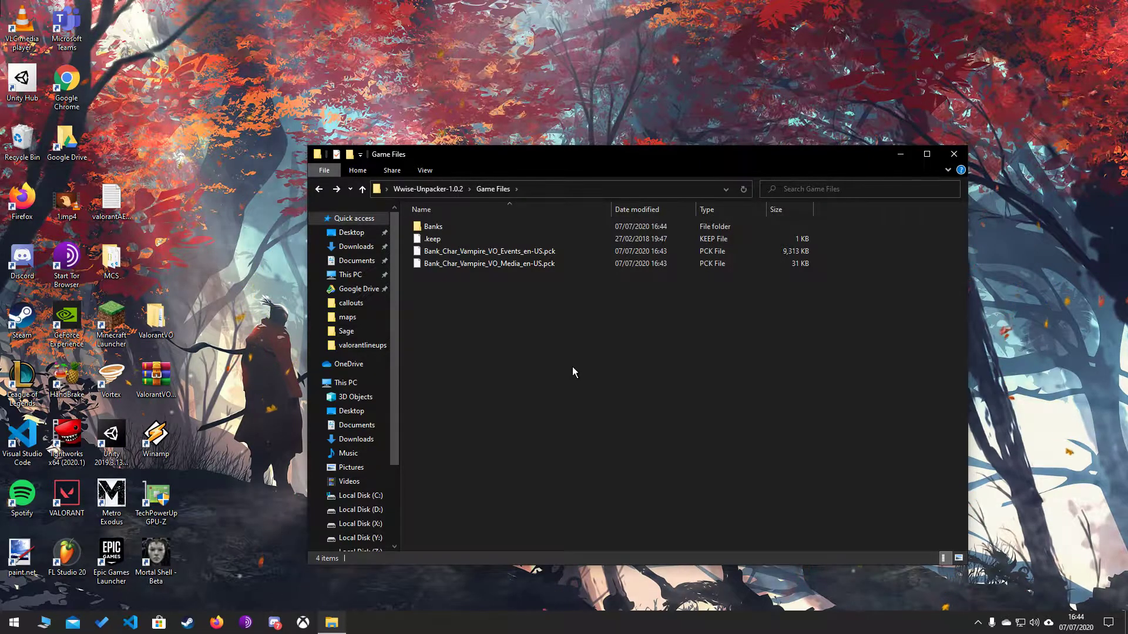
Return to the Wwise-Unpacker-1.0.2 folder and run Unpack to OGG.bat
{"action": "left_click_drag", "start_coordinate": [578, 154], "coordinate": [552, 138]}
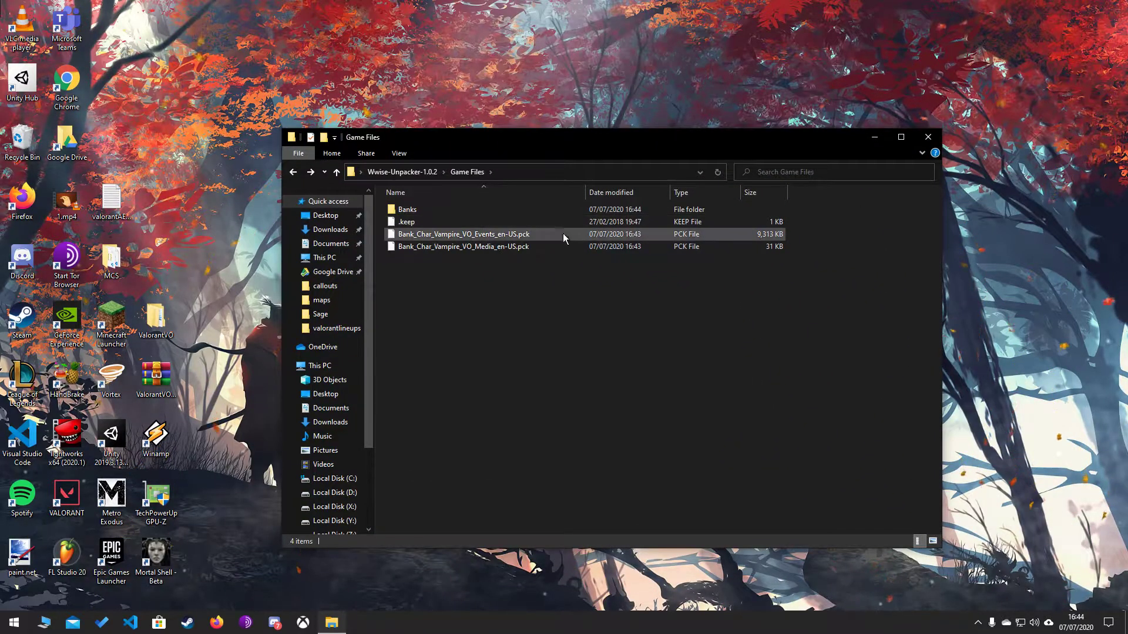
{"action": "key", "text": "alt+Up"}
{"action": "left_click", "coordinate": [482, 341]}
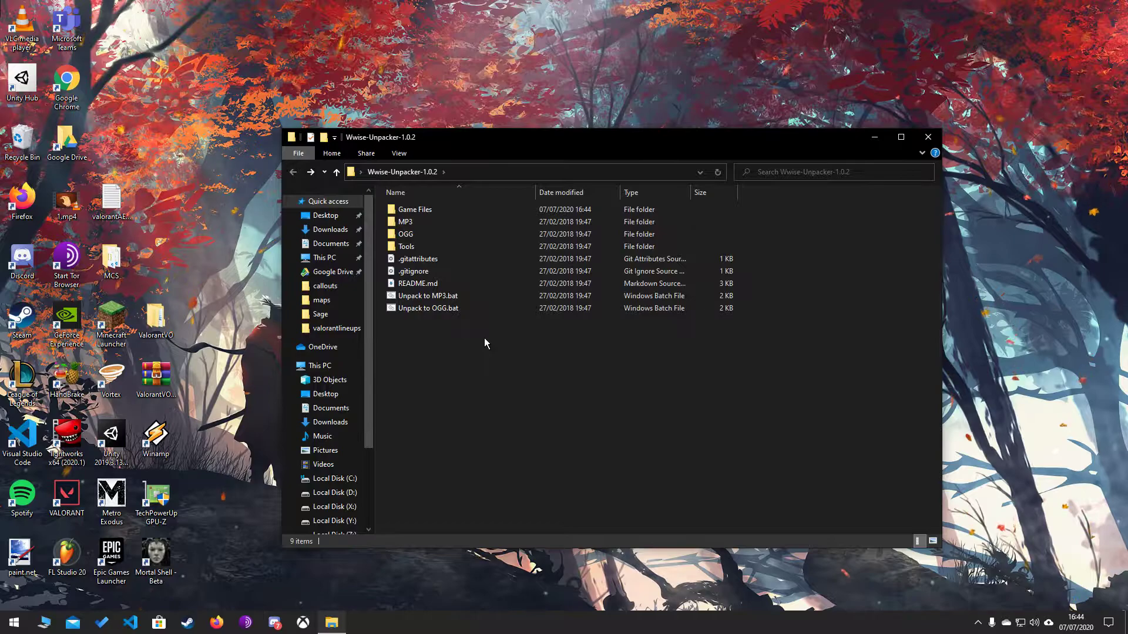
{"action": "double_click", "coordinate": [449, 309]}
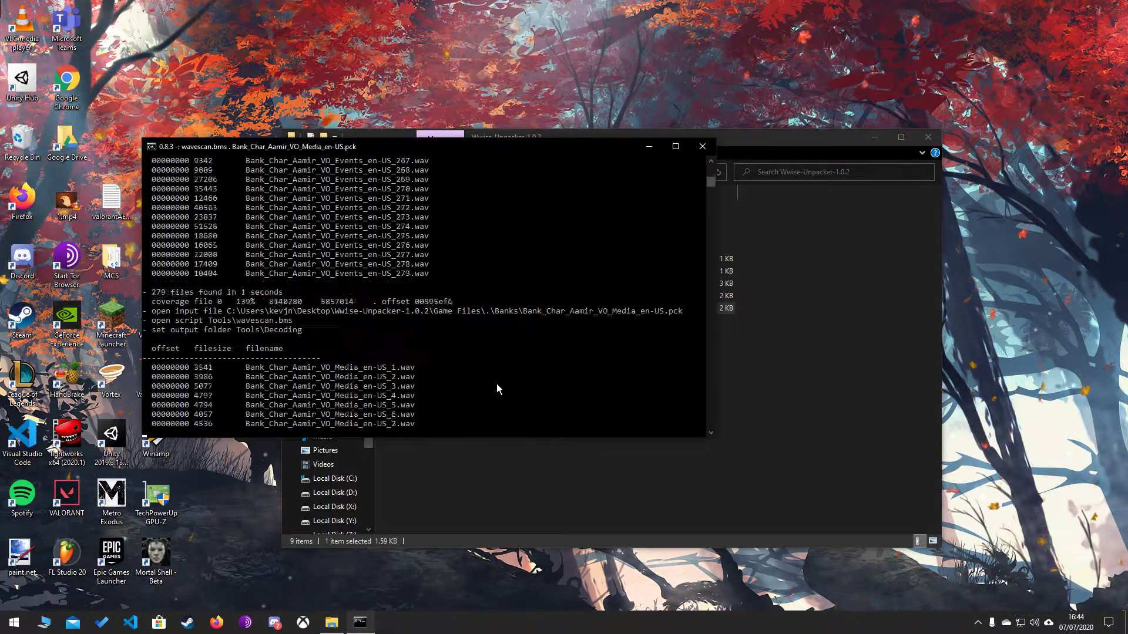
Open the Banks folder inside Game Files to check the PCK files stored there while the unpacking runs
{"action": "left_click", "coordinate": [799, 392]}
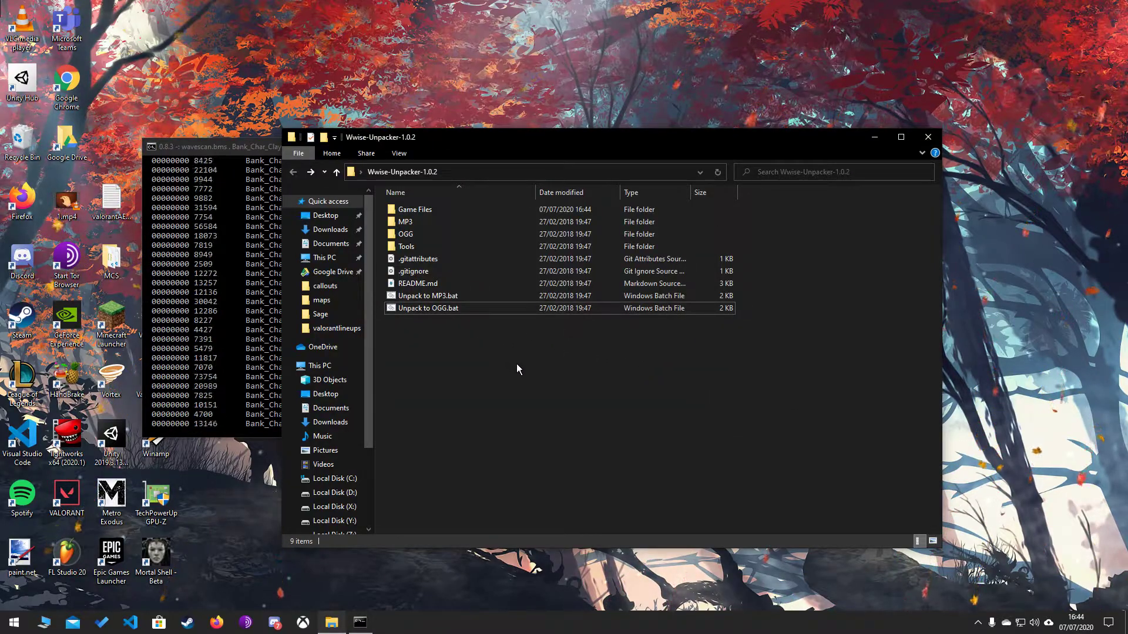
{"action": "double_click", "coordinate": [460, 212]}
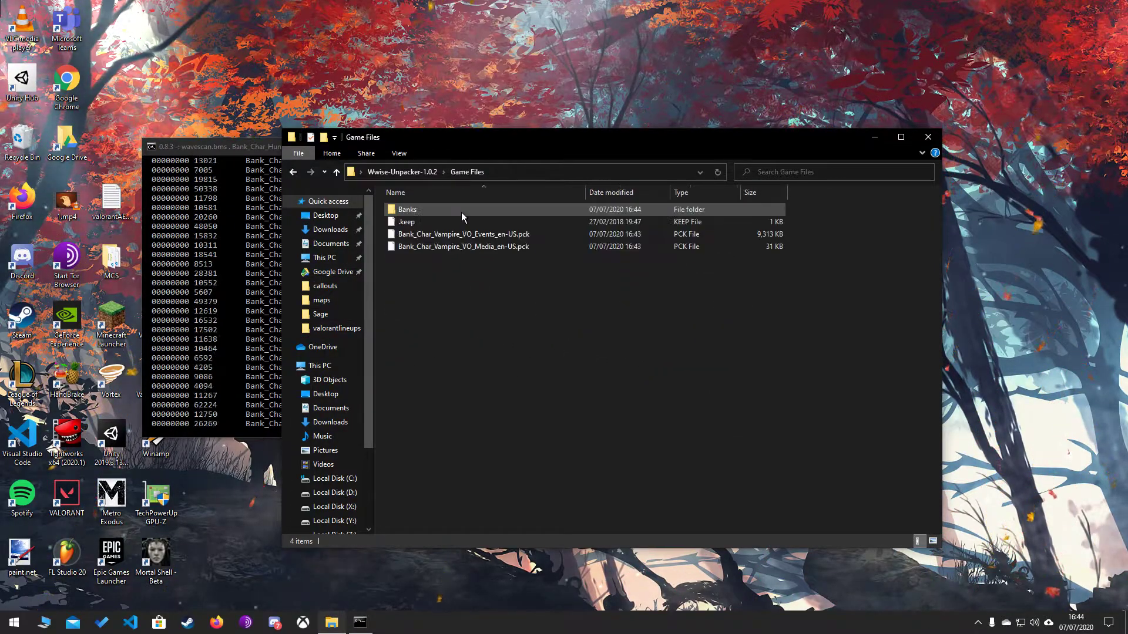
{"action": "double_click", "coordinate": [461, 213]}
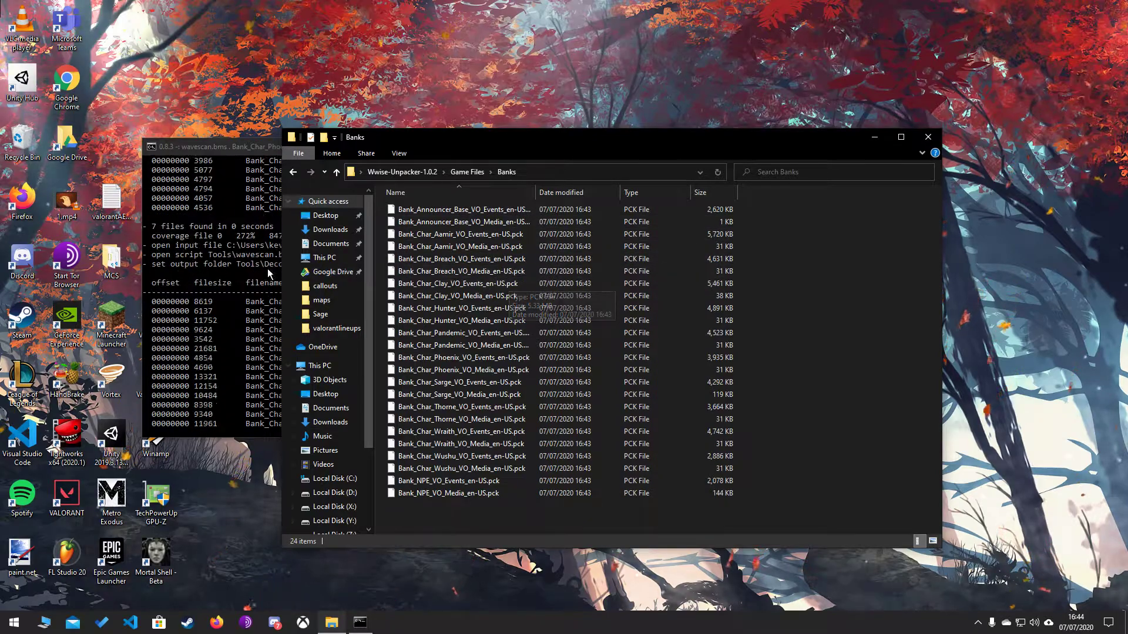
Stop the running unpack and move the Banks folder from Game Files onto the desktop
{"action": "left_click", "coordinate": [237, 270]}
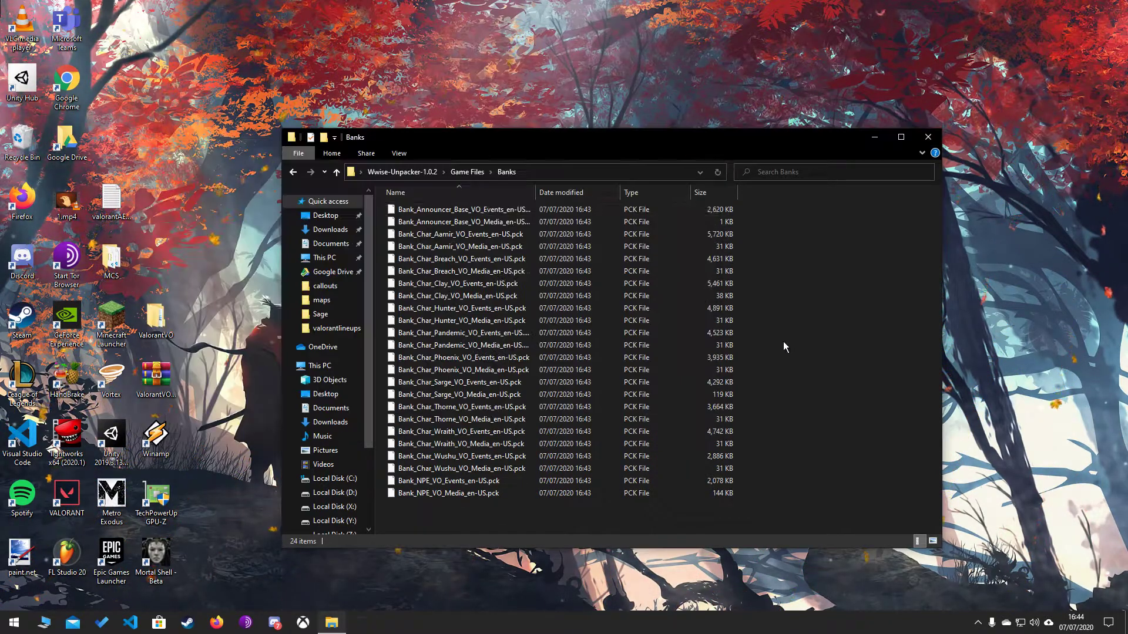
{"action": "key", "text": "BackSpace"}
{"action": "left_click", "coordinate": [467, 254]}
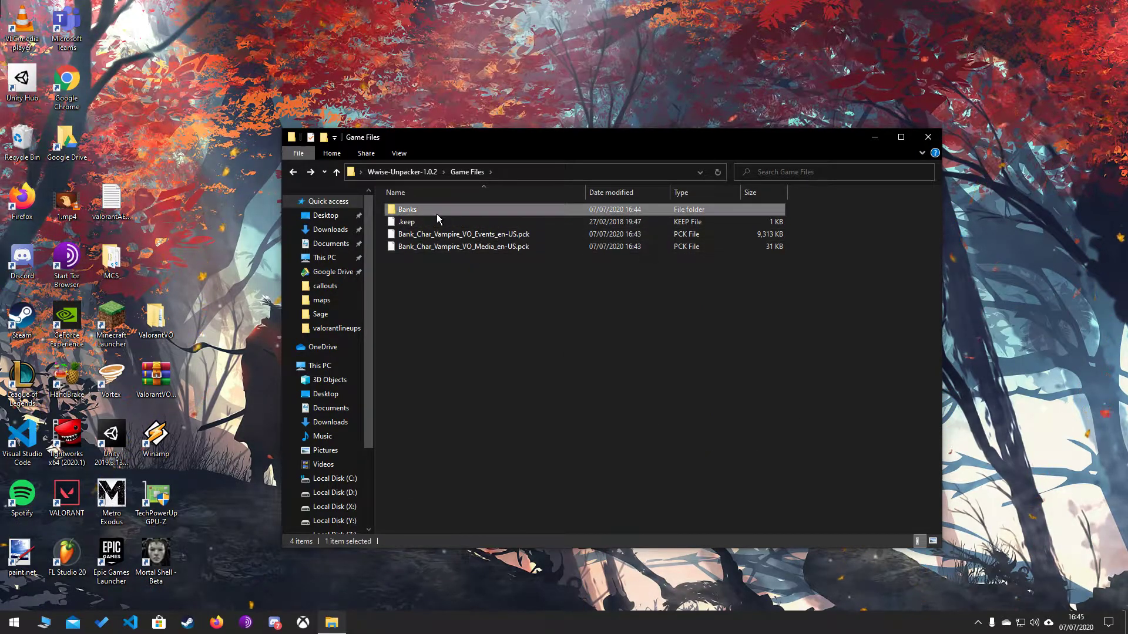
{"action": "left_click_drag", "start_coordinate": [450, 213], "coordinate": [423, 24]}
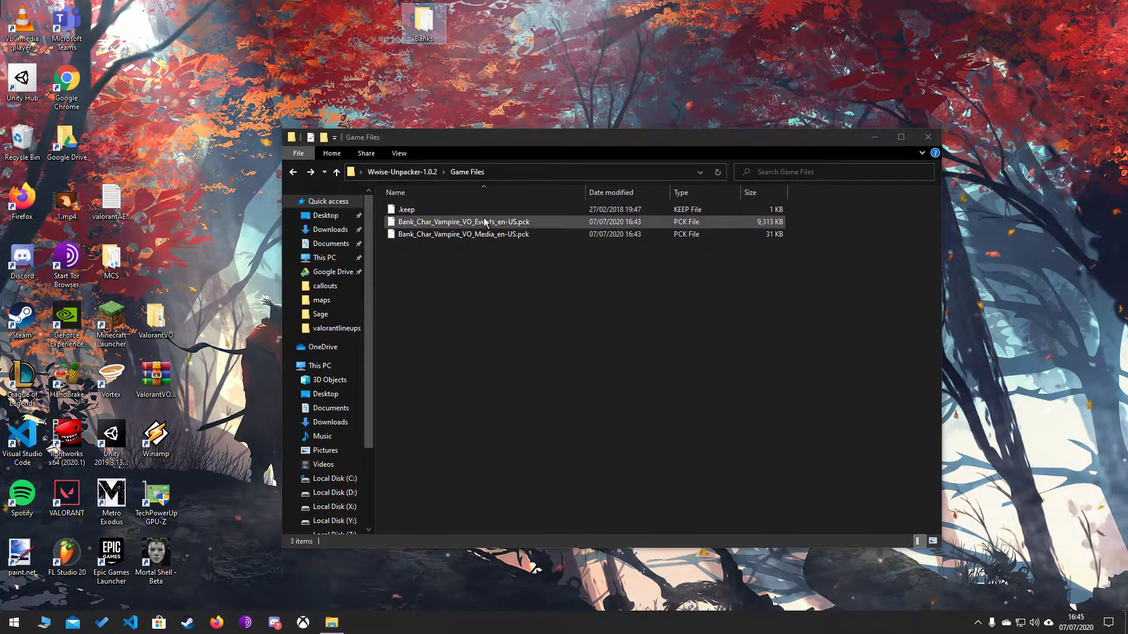
Delete all extracted WAV files from the Decoding folder inside Tools, keeping only the .keep file
{"action": "key", "text": "BackSpace"}
{"action": "double_click", "coordinate": [426, 246]}
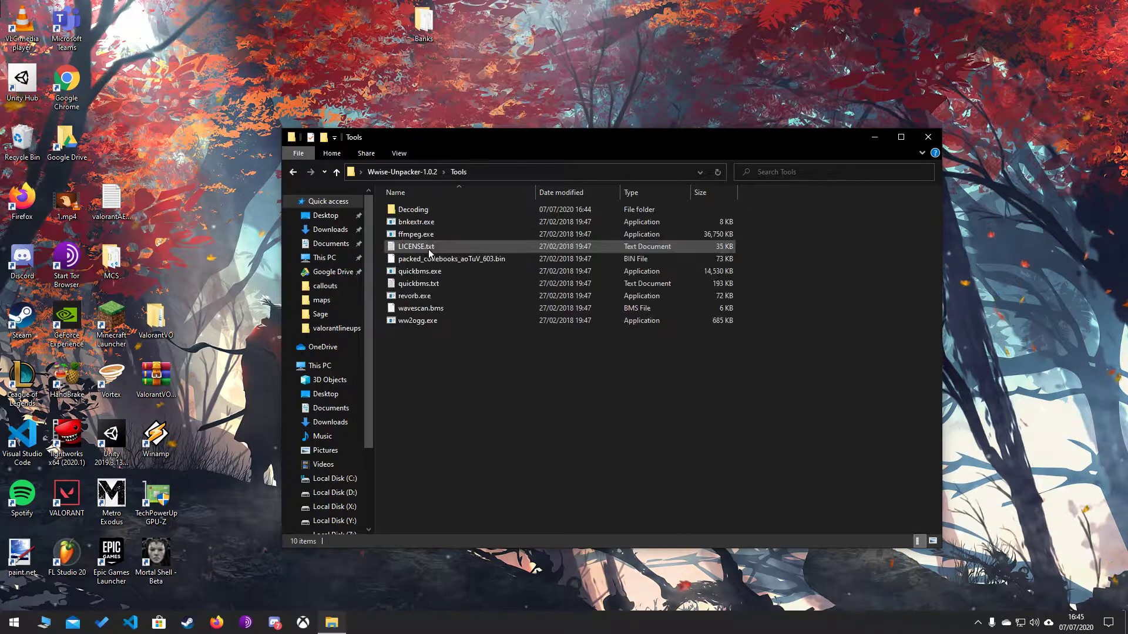
{"action": "double_click", "coordinate": [424, 209]}
{"action": "key", "text": "ctrl+a"}
{"action": "left_click", "coordinate": [493, 210], "text": "ctrl"}
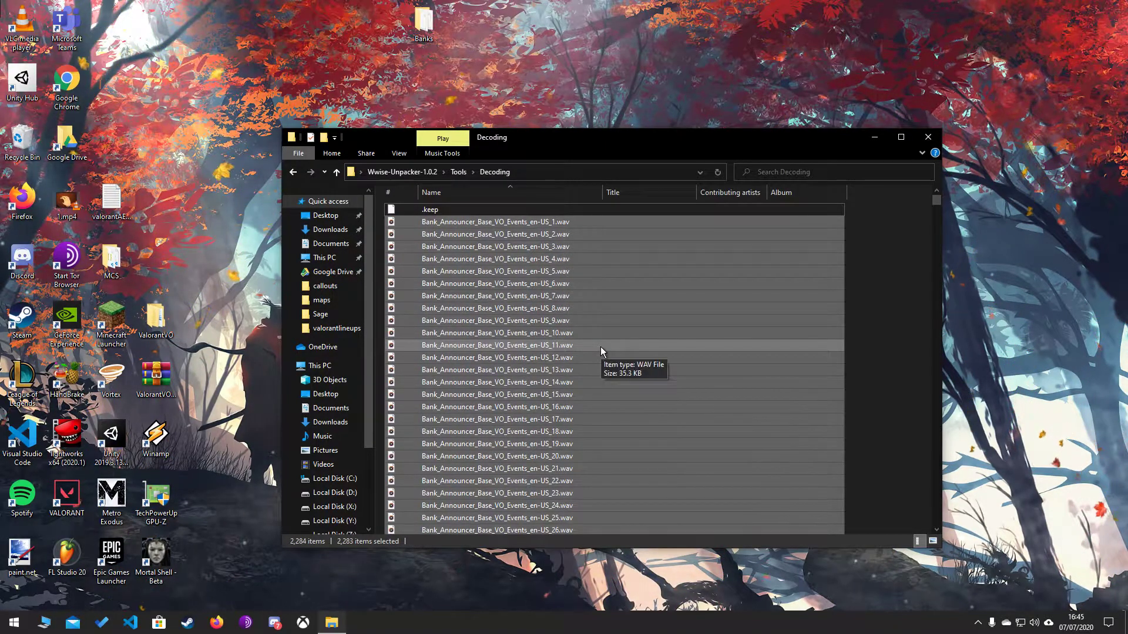
{"action": "key", "text": "Delete"}
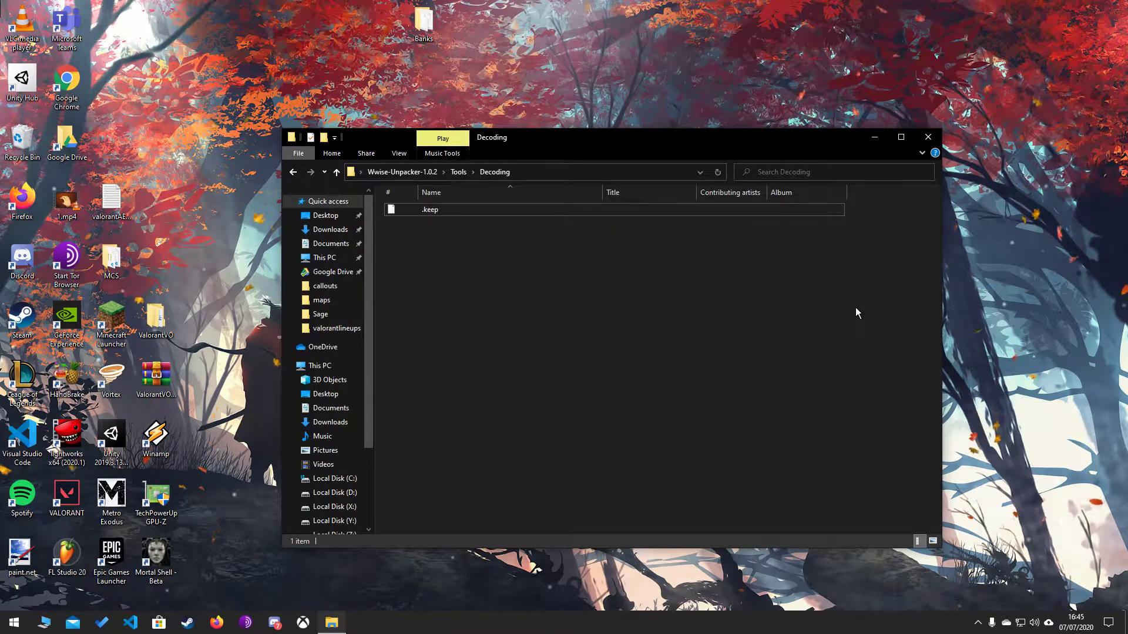
Check Game Files in Wwise-Unpacker-1.0.2 for the PCK files left to unpack
{"action": "key", "text": "alt+Left"}
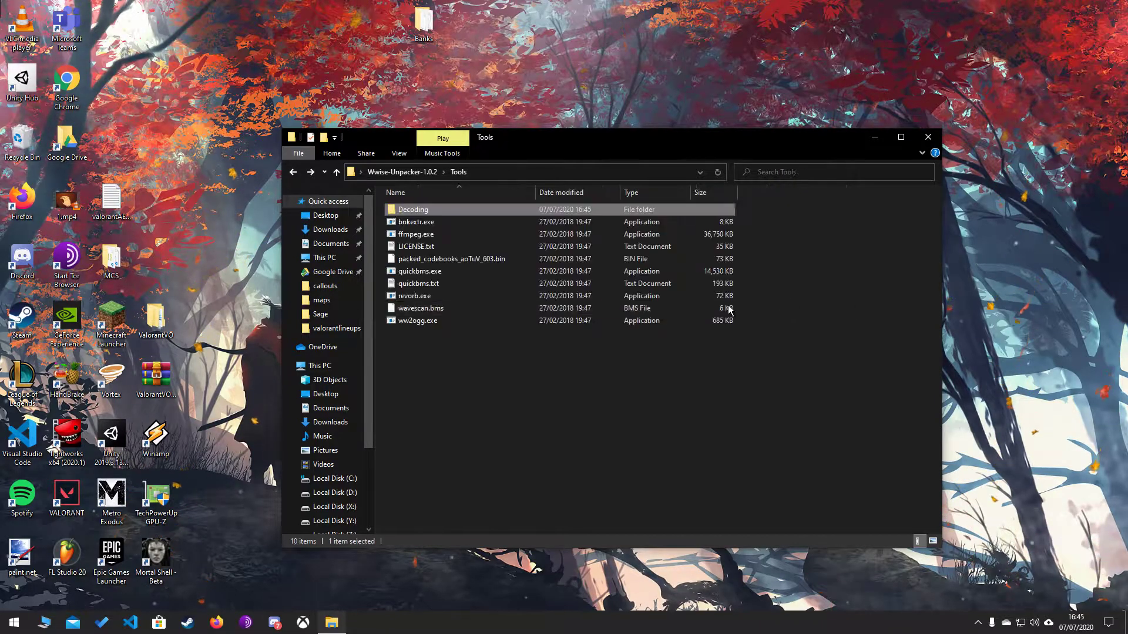
{"action": "key", "text": "alt+Left"}
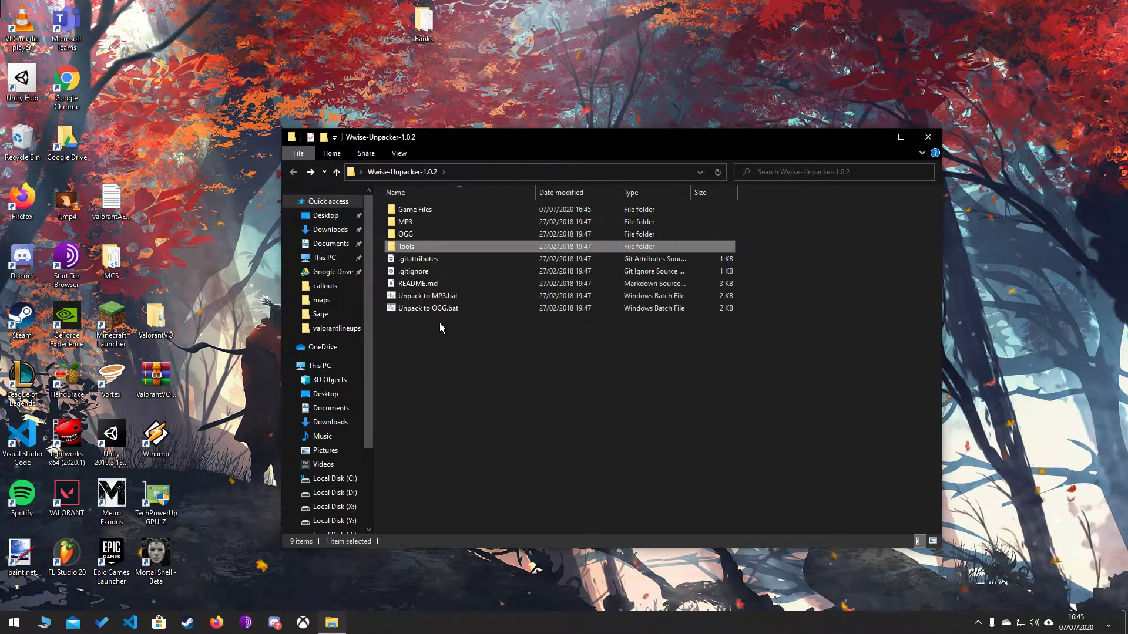
{"action": "left_click", "coordinate": [562, 340]}
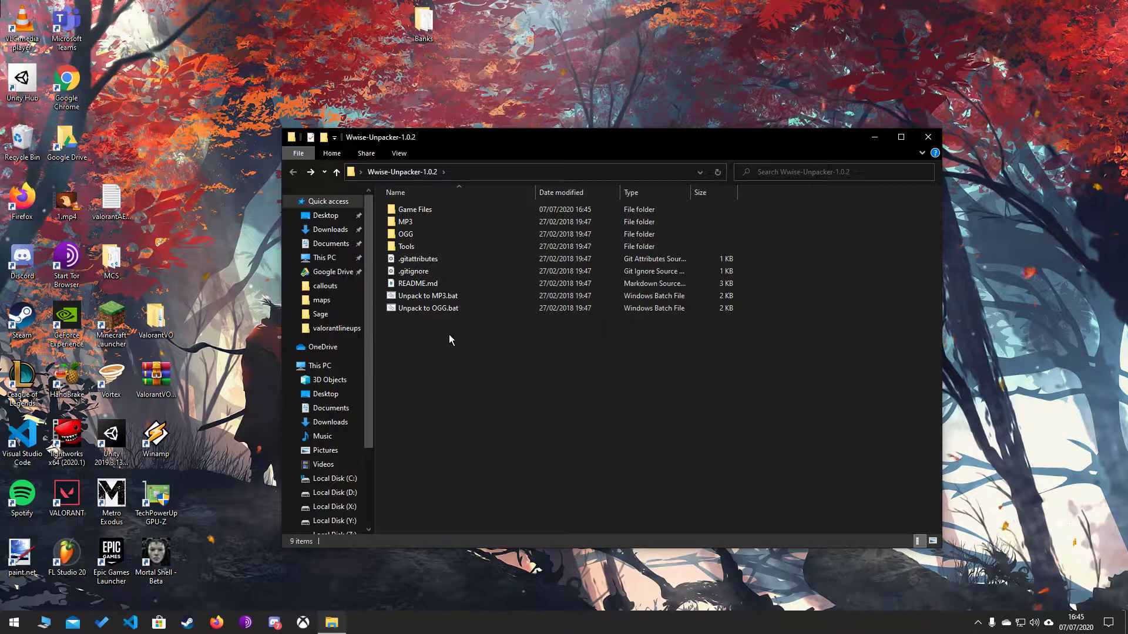
{"action": "double_click", "coordinate": [415, 210]}
{"action": "left_click_drag", "start_coordinate": [534, 270], "coordinate": [485, 219]}
{"action": "left_click", "coordinate": [509, 271]}
{"action": "left_click_drag", "start_coordinate": [547, 287], "coordinate": [523, 273]}
{"action": "key", "text": "alt+Left"}
{"action": "key", "text": "alt+Right"}
{"action": "left_click", "coordinate": [512, 223]}
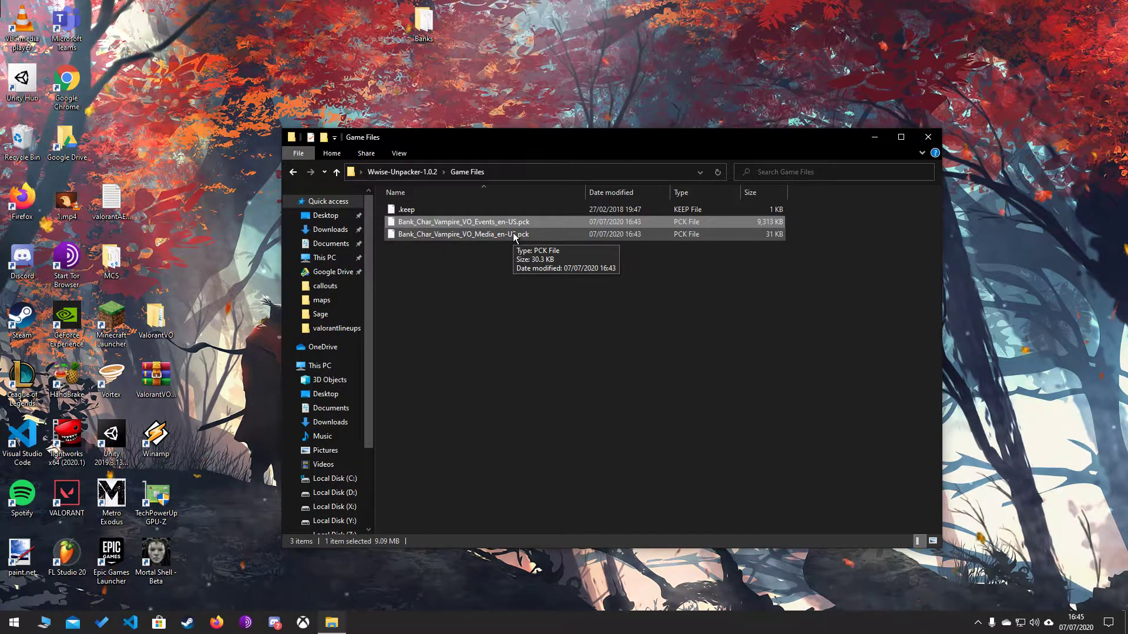
Run Unpack to OGG.bat on the two Bank_Char_Vampire_VO files and close its console before the conversion finishes
{"action": "key", "text": "BackSpace"}
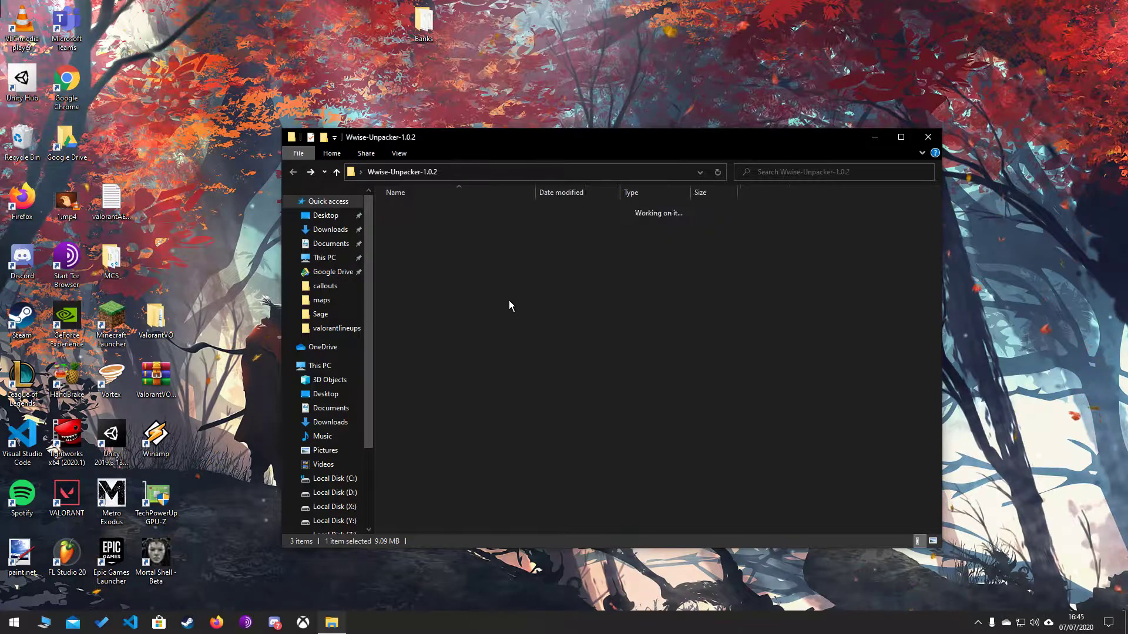
{"action": "double_click", "coordinate": [452, 308]}
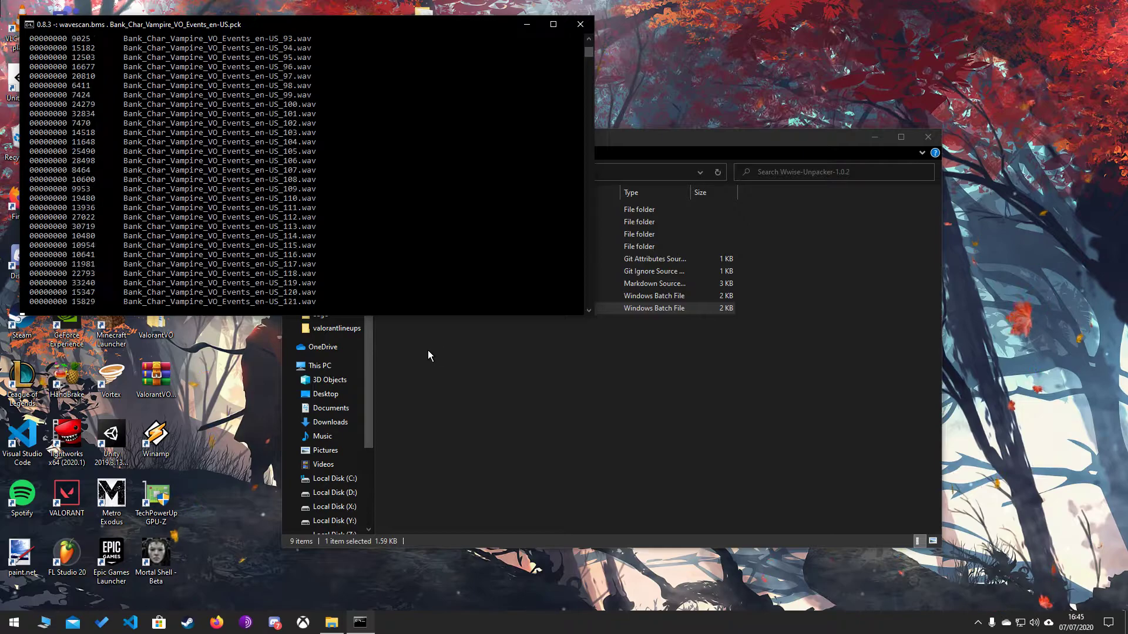
{"action": "left_click_drag", "start_coordinate": [184, 132], "coordinate": [329, 217]}
{"action": "left_click", "coordinate": [384, 263]}
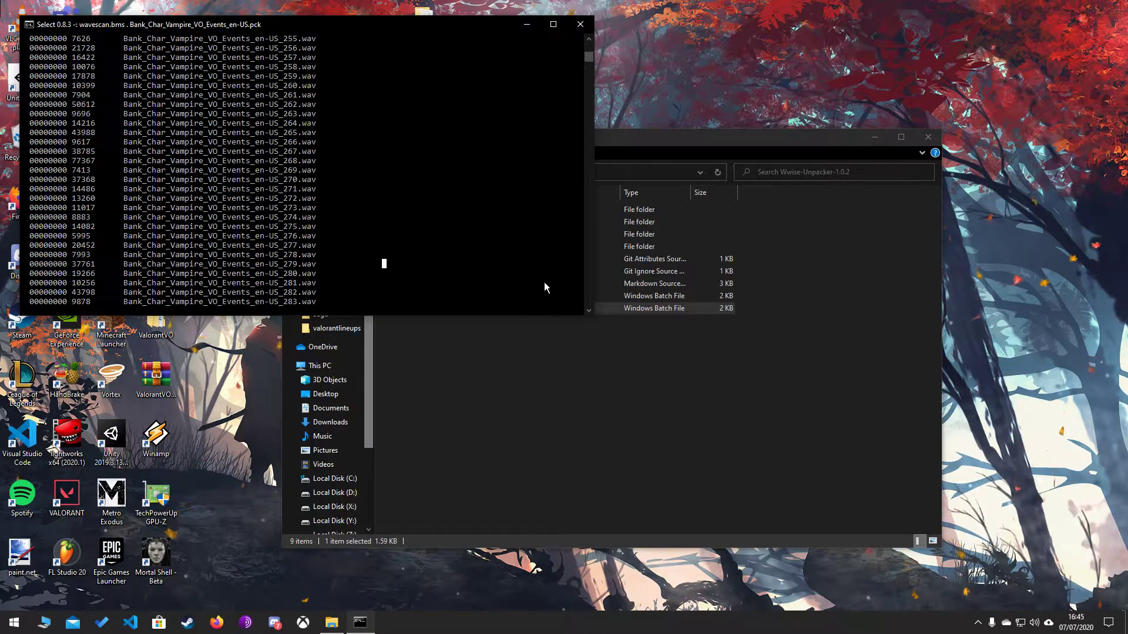
{"action": "scroll", "coordinate": [520, 188], "scroll_direction": "down", "scroll_amount": 4}
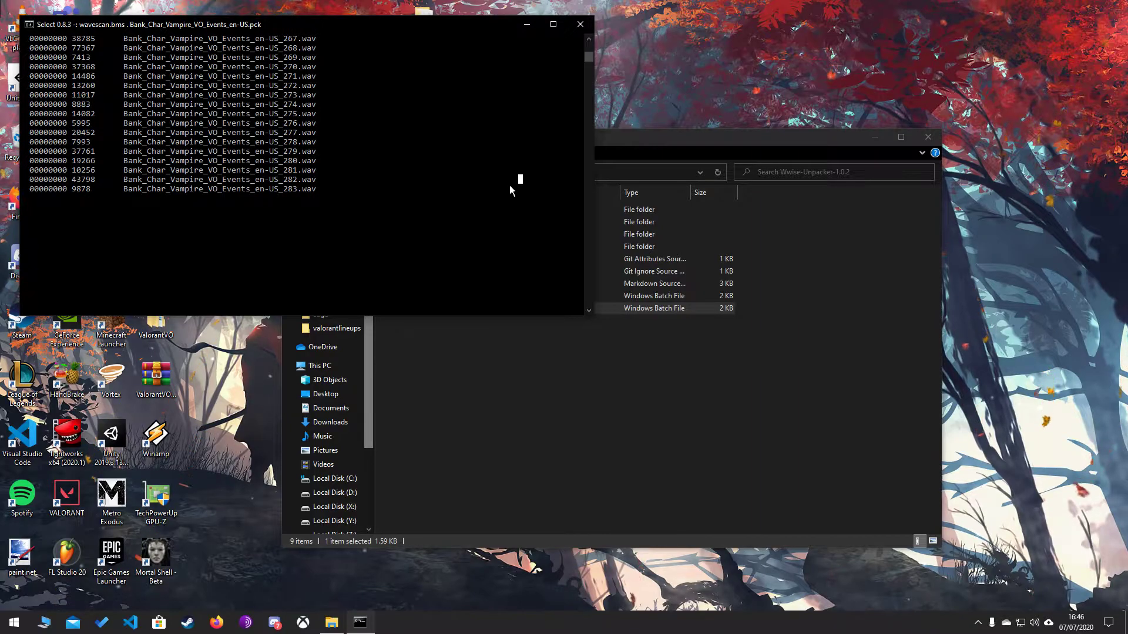
{"action": "scroll", "coordinate": [510, 183], "scroll_direction": "up", "scroll_amount": 2}
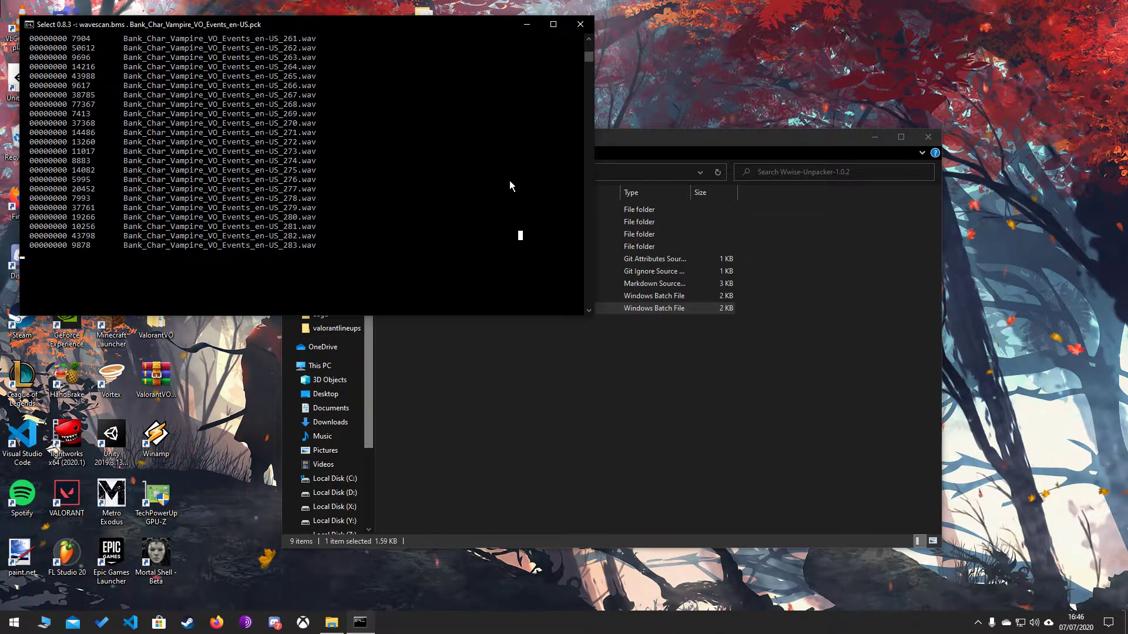
{"action": "left_click", "coordinate": [581, 24]}
{"action": "left_click", "coordinate": [513, 372]}
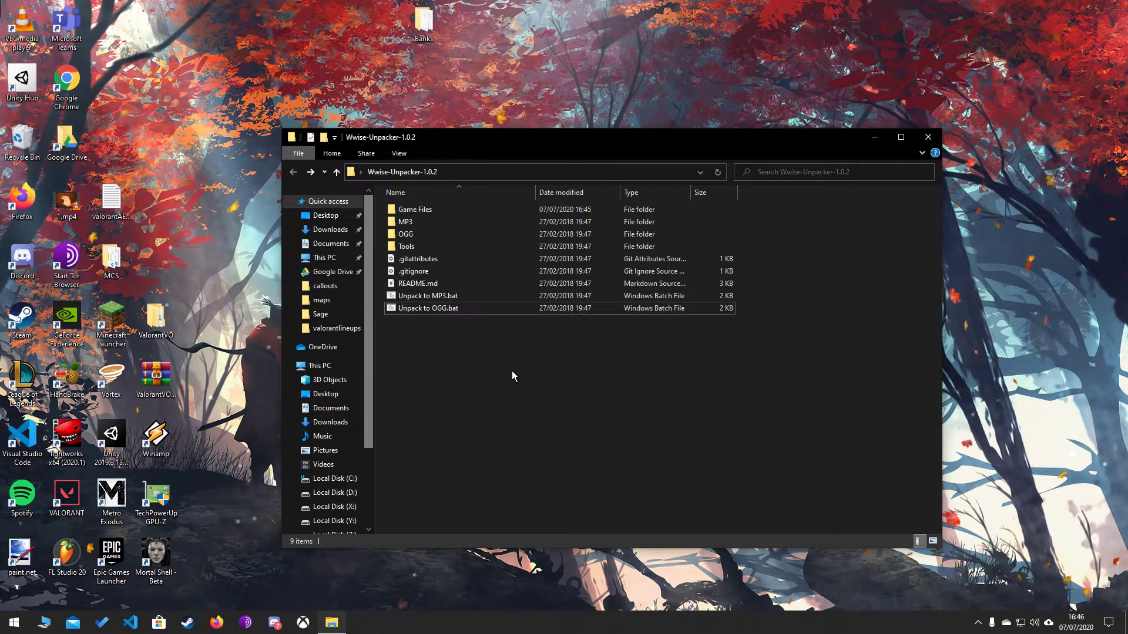
Clear the partly extracted Vampire WAV files out of Tools > Decoding, leaving .keep in place
{"action": "double_click", "coordinate": [448, 247]}
{"action": "double_click", "coordinate": [440, 210]}
{"action": "left_click", "coordinate": [442, 292]}
{"action": "key", "text": "ctrl+a"}
{"action": "left_click", "coordinate": [445, 211], "text": "ctrl"}
{"action": "key", "text": "Delete"}
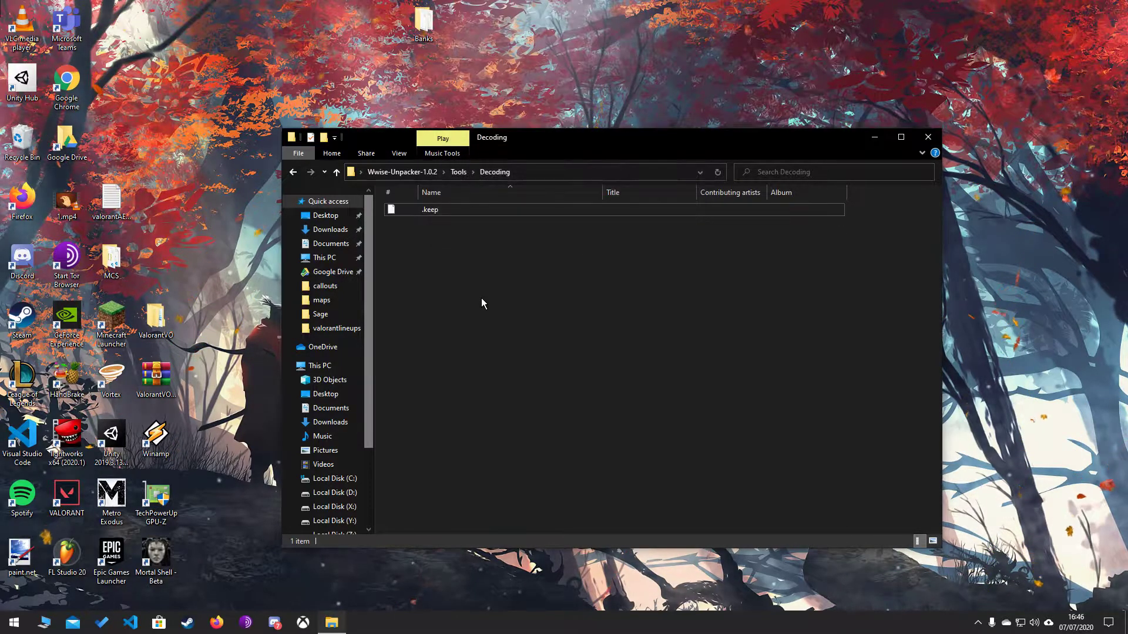
Run Unpack to OGG.bat again from Wwise-Unpacker-1.0.2, choosing to overwrite all existing files without asking
{"action": "key", "text": "BackSpace"}
{"action": "key", "text": "BackSpace"}
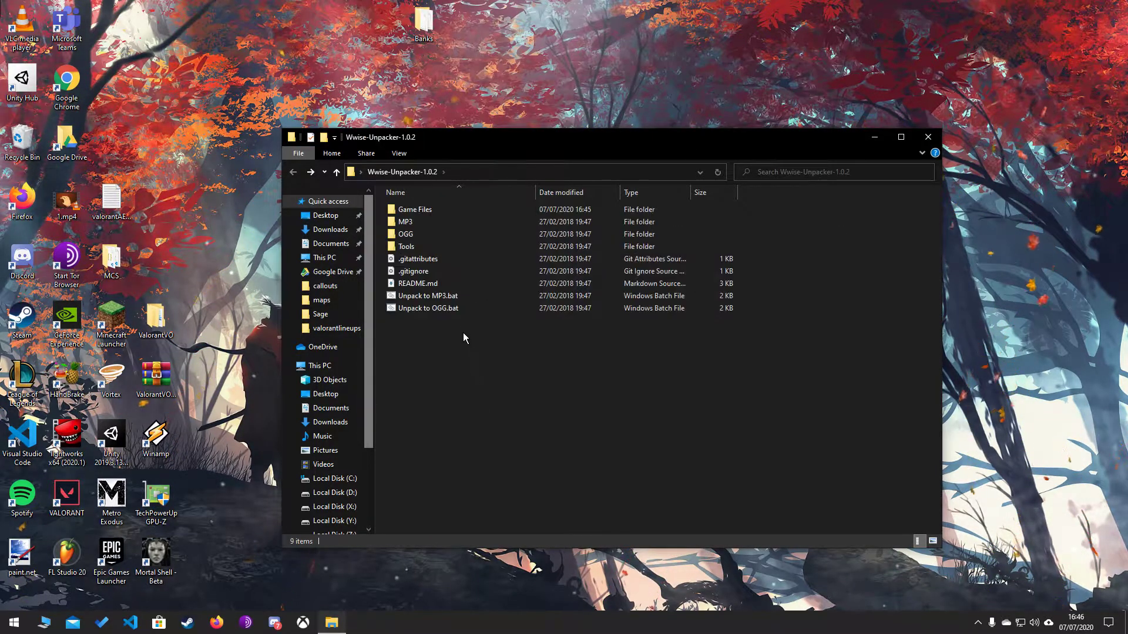
{"action": "double_click", "coordinate": [460, 309]}
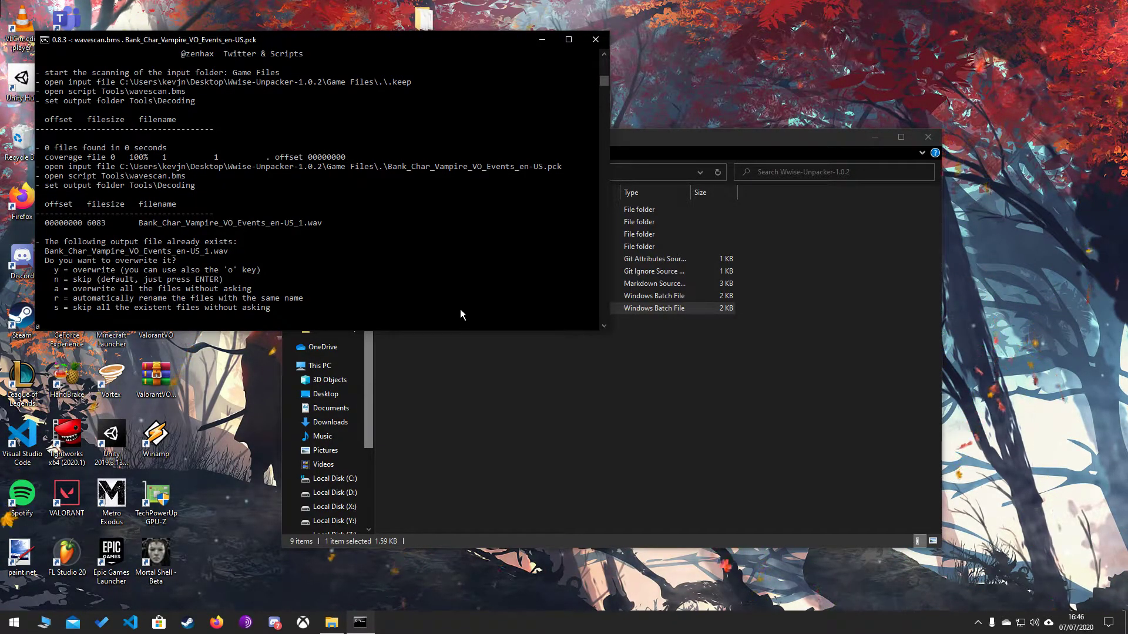
{"action": "key", "text": "Return"}
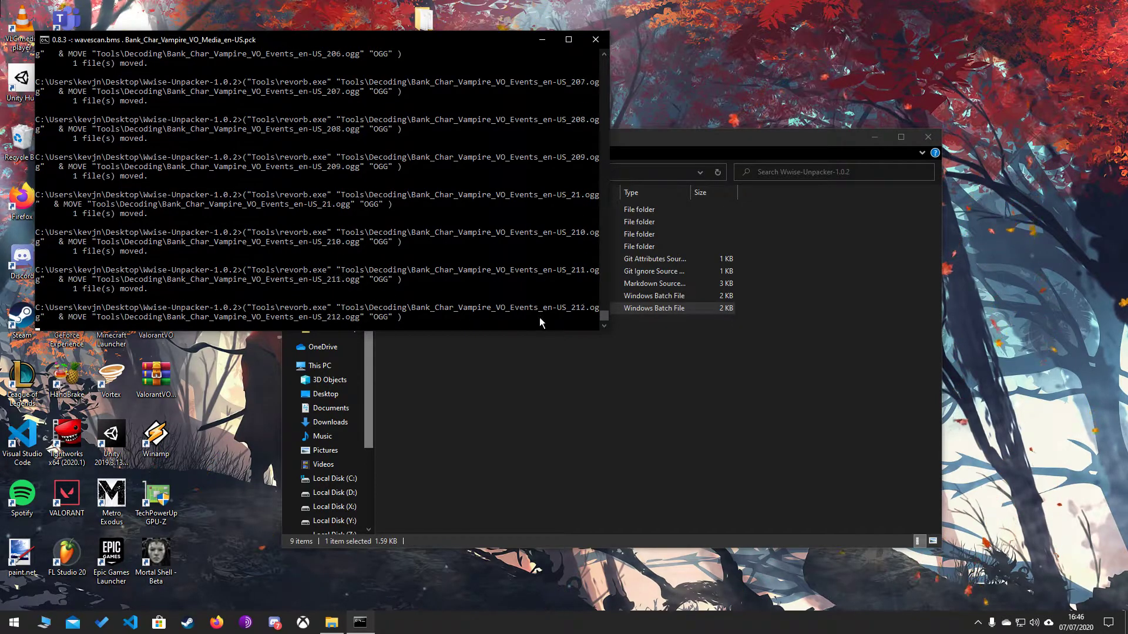
Open index.html from the desktop's valorantlineups folder in Firefox and go to the Bind map page
{"action": "left_click", "coordinate": [551, 357]}
{"action": "left_click", "coordinate": [874, 136]}
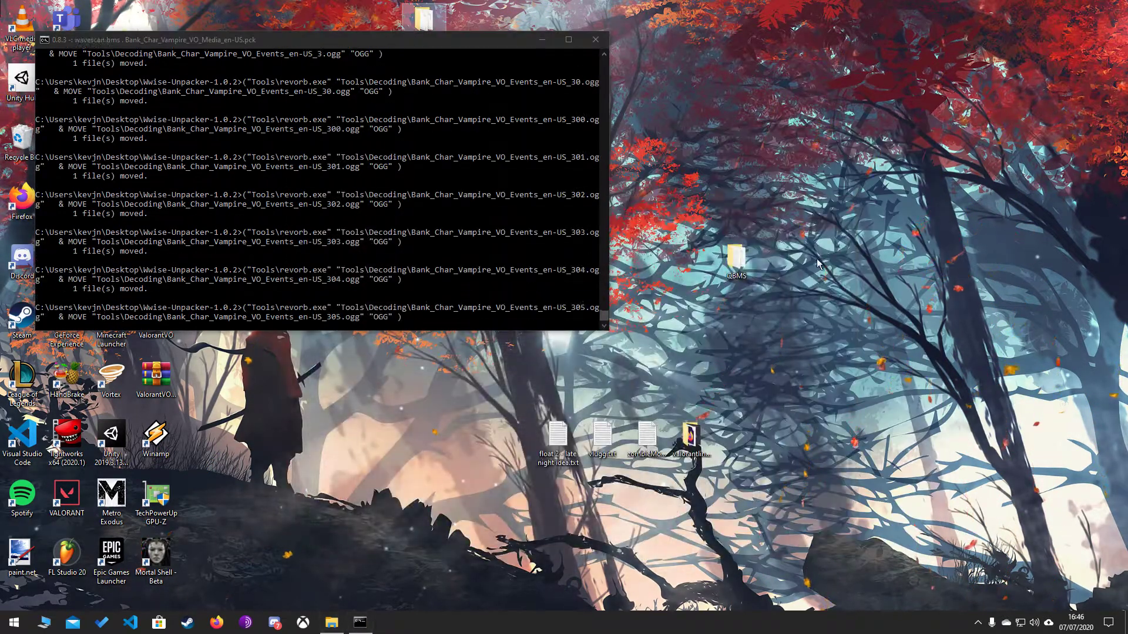
{"action": "double_click", "coordinate": [690, 436]}
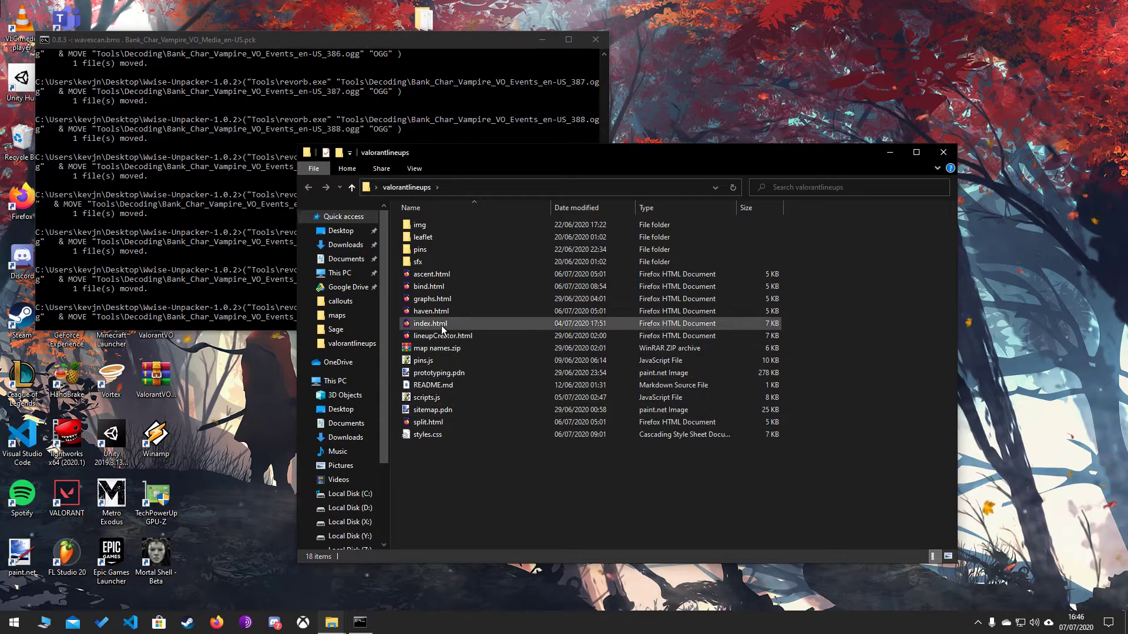
{"action": "double_click", "coordinate": [441, 326]}
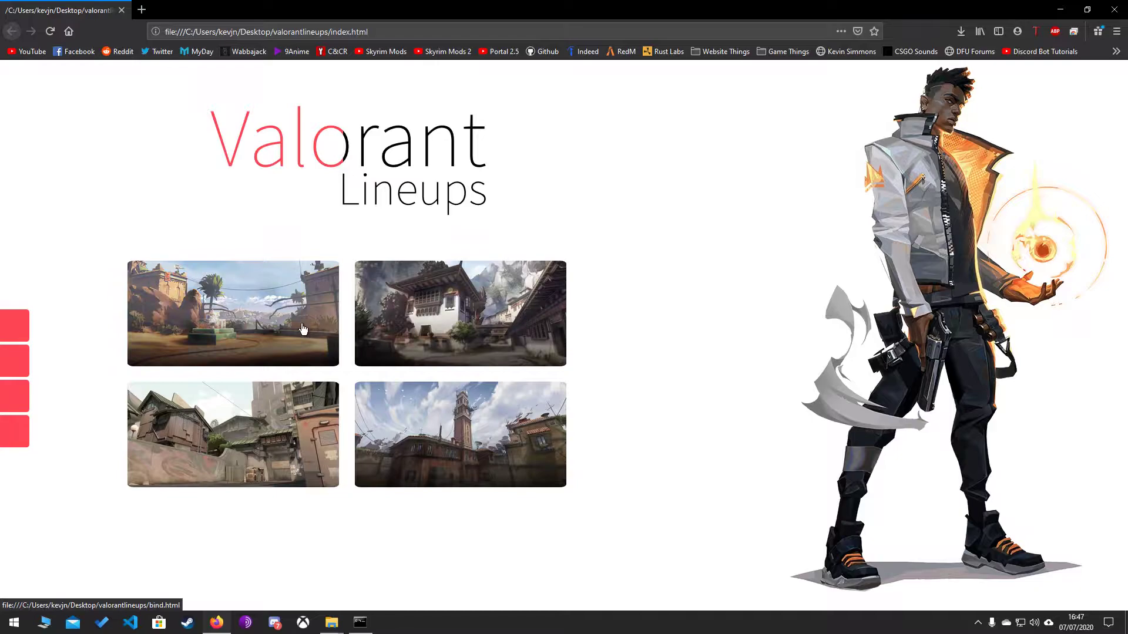
{"action": "left_click", "coordinate": [302, 329]}
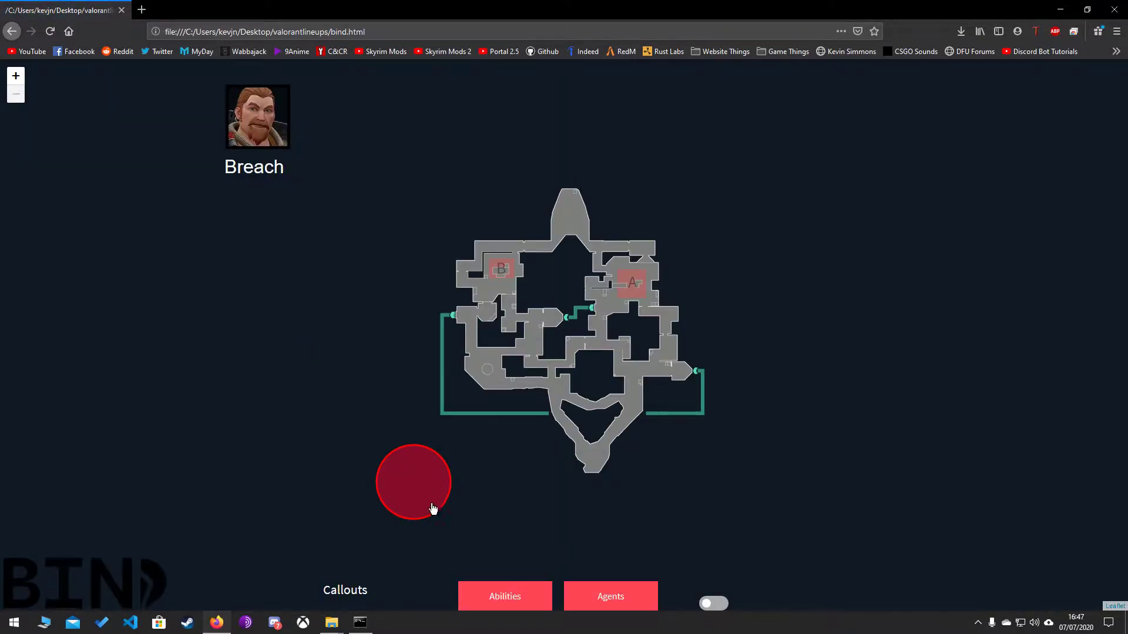
Switch the Bind map's agent to Omen and to Brimstone, and look over the enlarged map
{"action": "mouse_move", "coordinate": [611, 597]}
{"action": "left_click", "coordinate": [634, 393]}
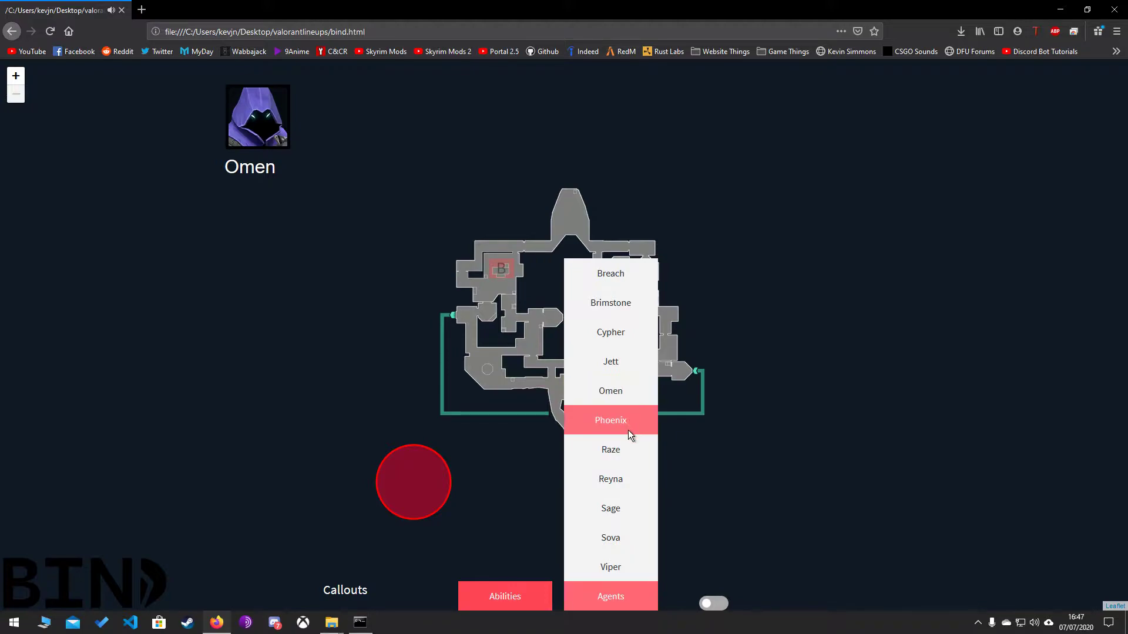
{"action": "left_click", "coordinate": [629, 311]}
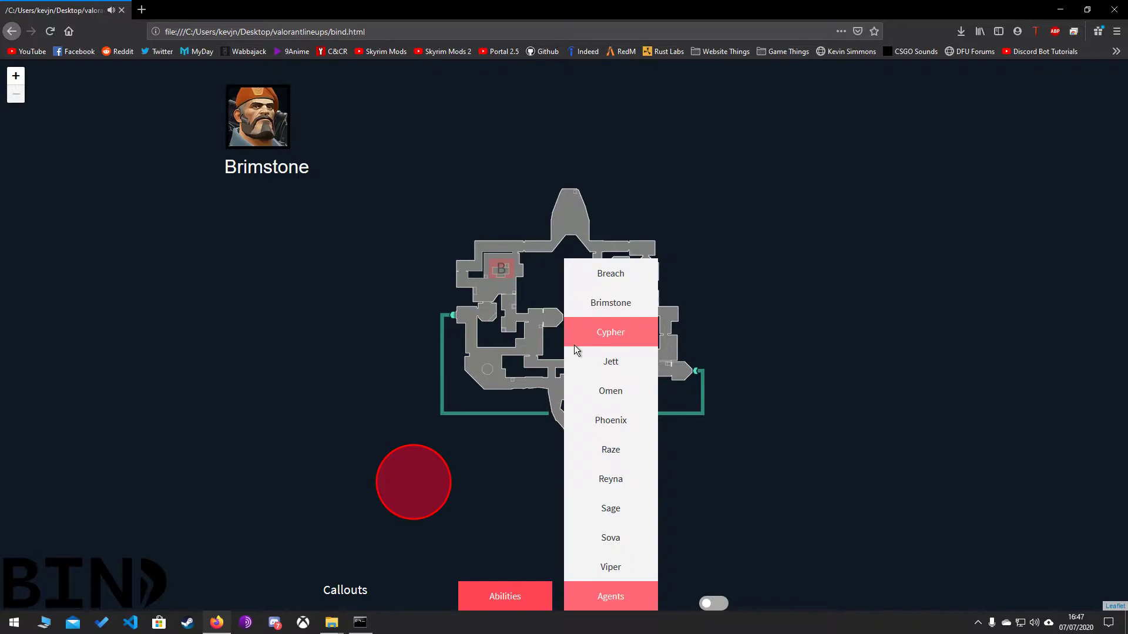
{"action": "scroll", "coordinate": [752, 390], "scroll_direction": "up", "scroll_amount": 1}
{"action": "left_click_drag", "start_coordinate": [468, 355], "coordinate": [696, 342]}
{"action": "left_click_drag", "start_coordinate": [641, 392], "coordinate": [580, 471]}
Select Sage as the agent and open the lineup video from the red pin south of A site
{"action": "mouse_move", "coordinate": [611, 595]}
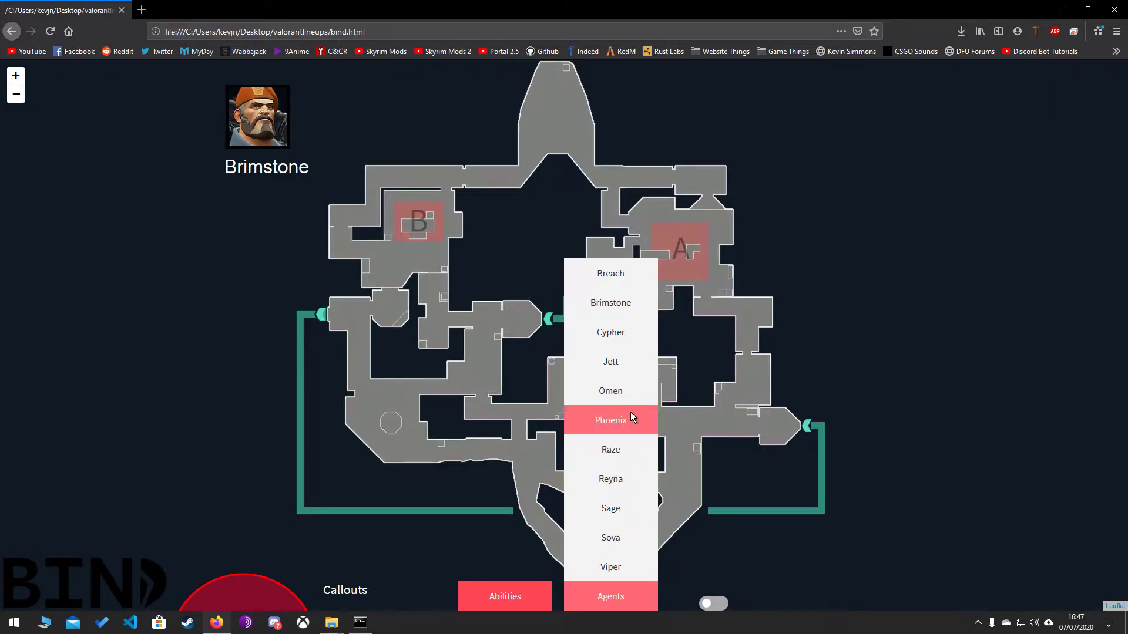
{"action": "left_click", "coordinate": [636, 502]}
{"action": "scroll", "coordinate": [679, 244], "scroll_direction": "up", "scroll_amount": 1}
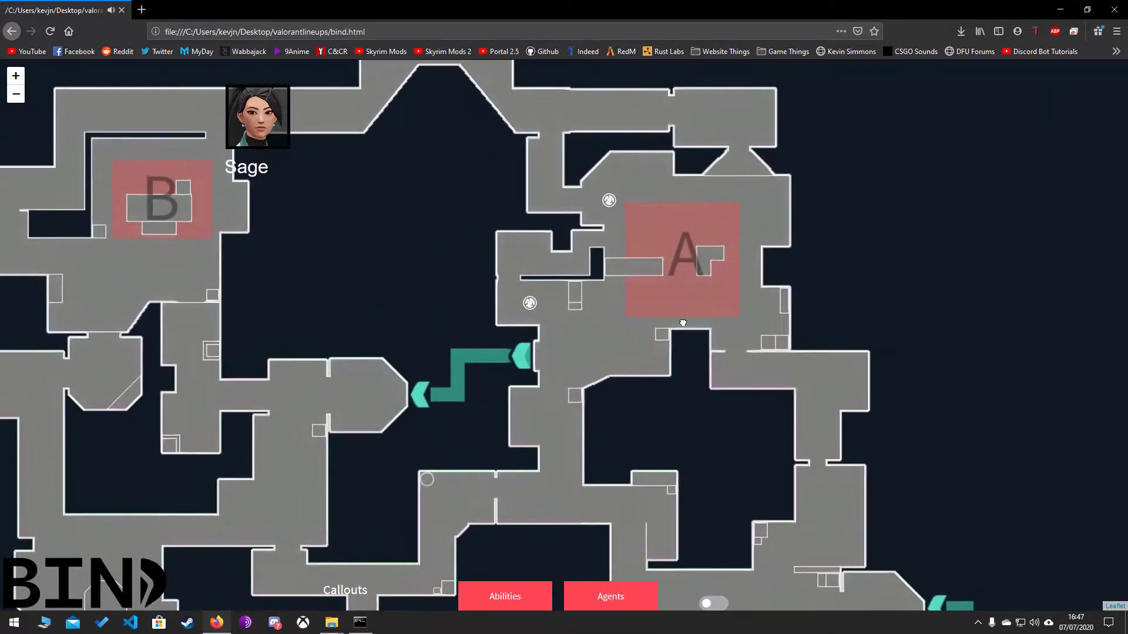
{"action": "left_click_drag", "start_coordinate": [643, 353], "coordinate": [685, 279]}
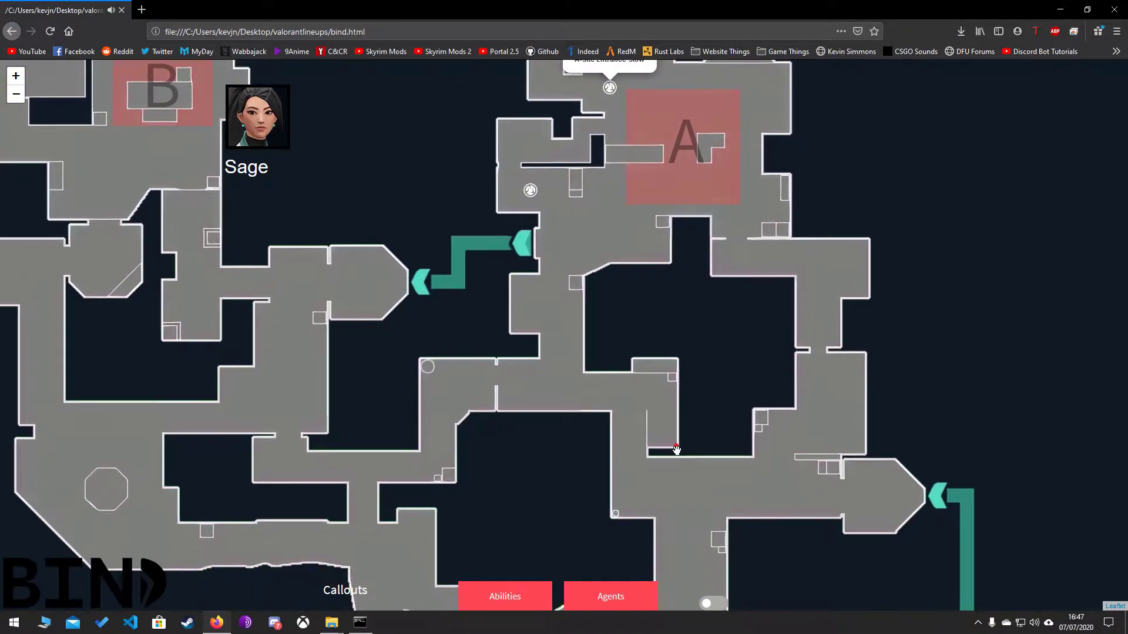
{"action": "left_click", "coordinate": [678, 448]}
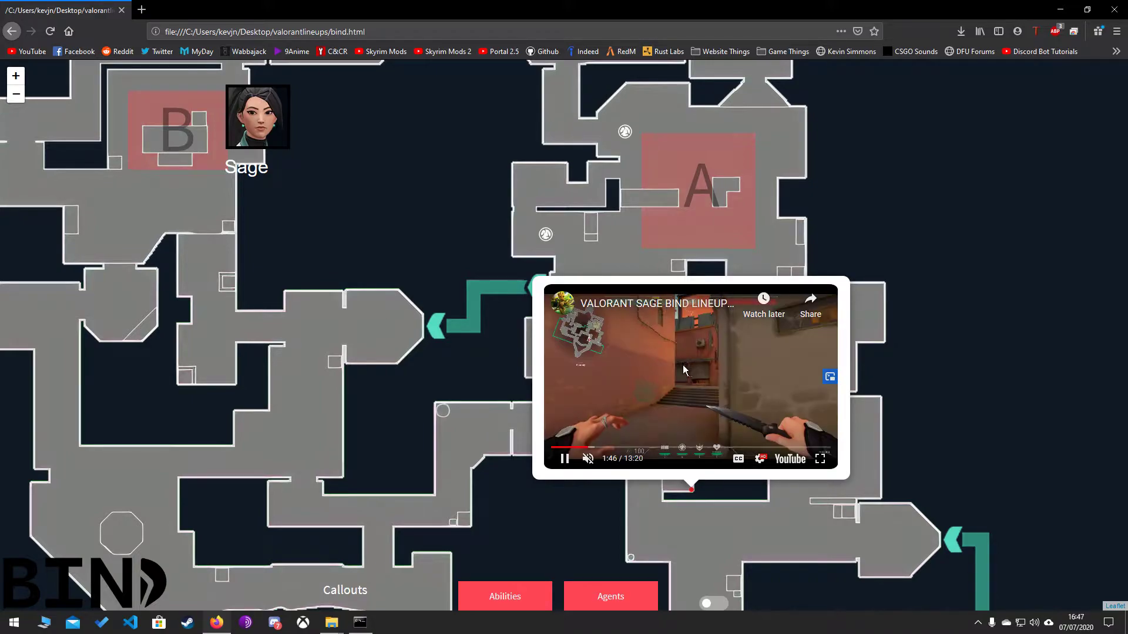
Skip the Sage lineup video ahead to 2:53 and close its popup to show the whole Bind map
{"action": "left_click", "coordinate": [612, 448]}
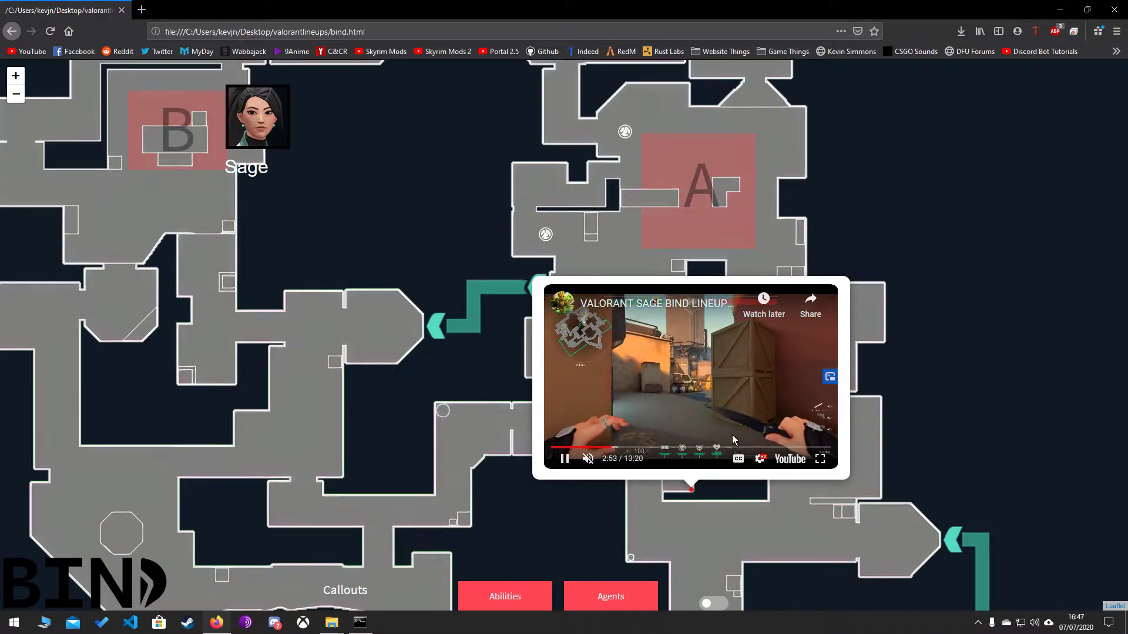
{"action": "left_click", "coordinate": [718, 407]}
{"action": "left_click", "coordinate": [691, 492]}
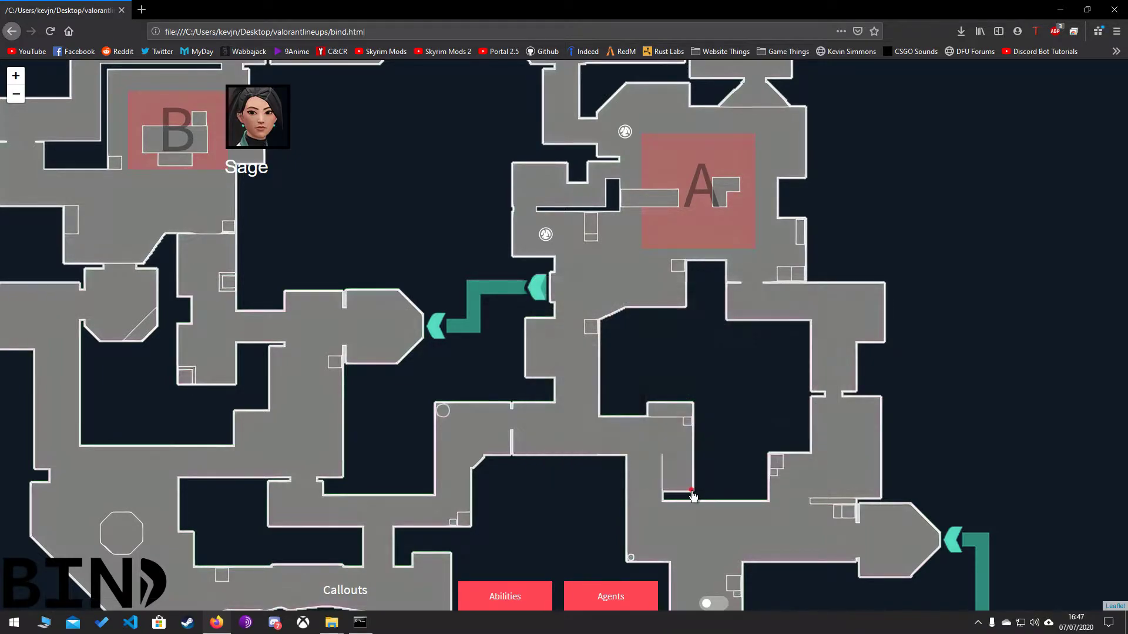
{"action": "scroll", "coordinate": [646, 470], "scroll_direction": "down", "scroll_amount": 2}
{"action": "left_click_drag", "start_coordinate": [565, 416], "coordinate": [595, 362]}
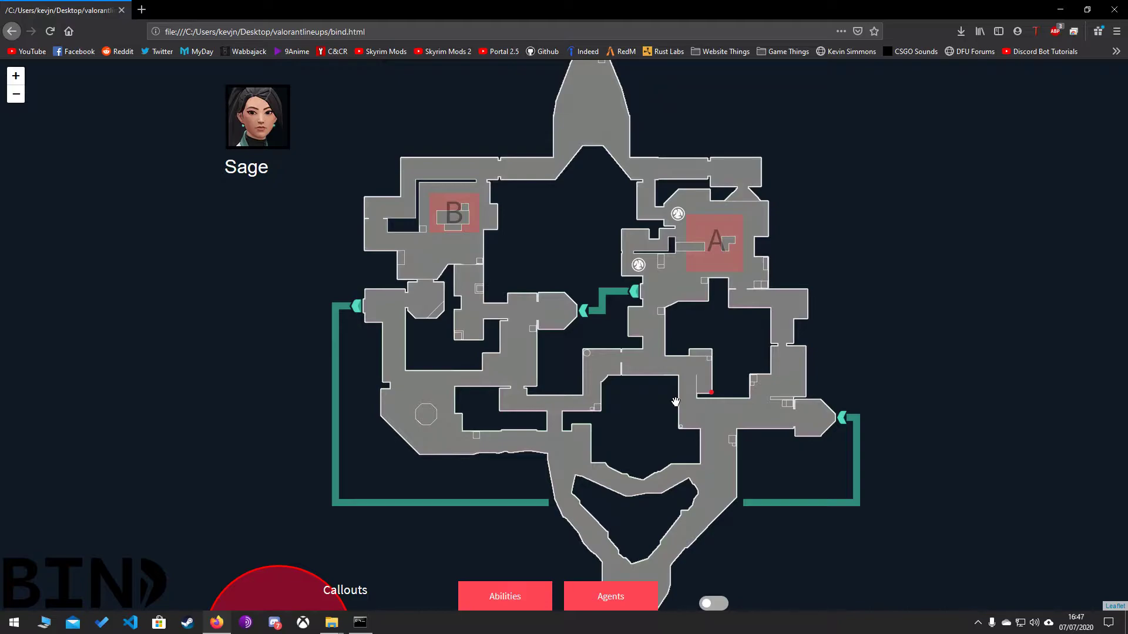
Go back to the Valorant Lineups home page, open the lineup creator and switch its map to Ascent
{"action": "key", "text": "alt+Left"}
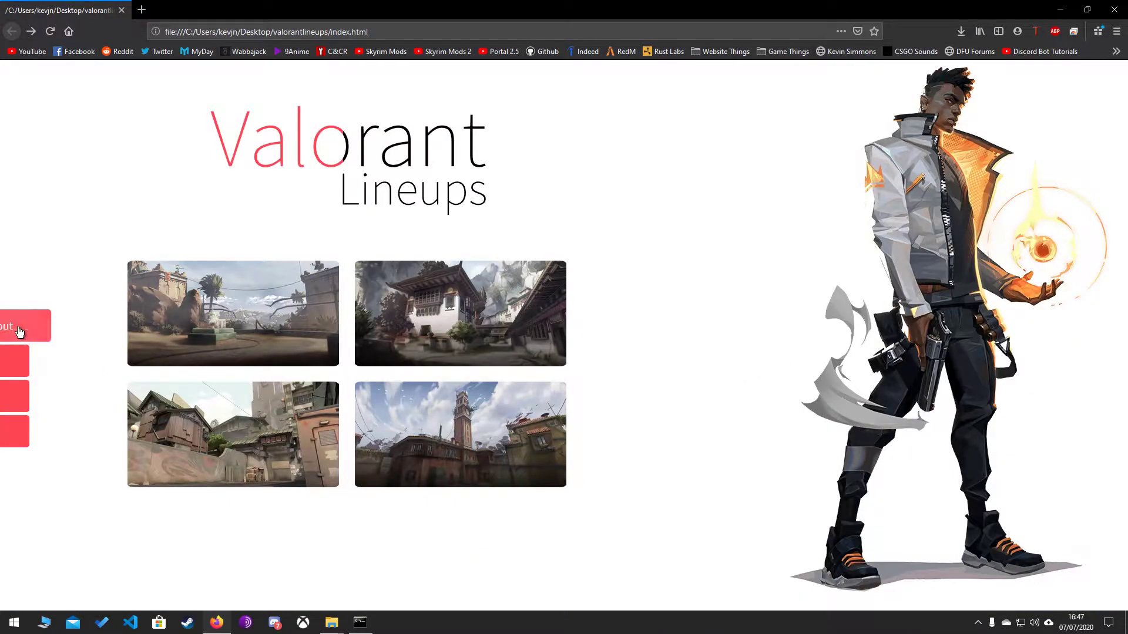
{"action": "left_click", "coordinate": [20, 435]}
{"action": "mouse_move", "coordinate": [558, 596]}
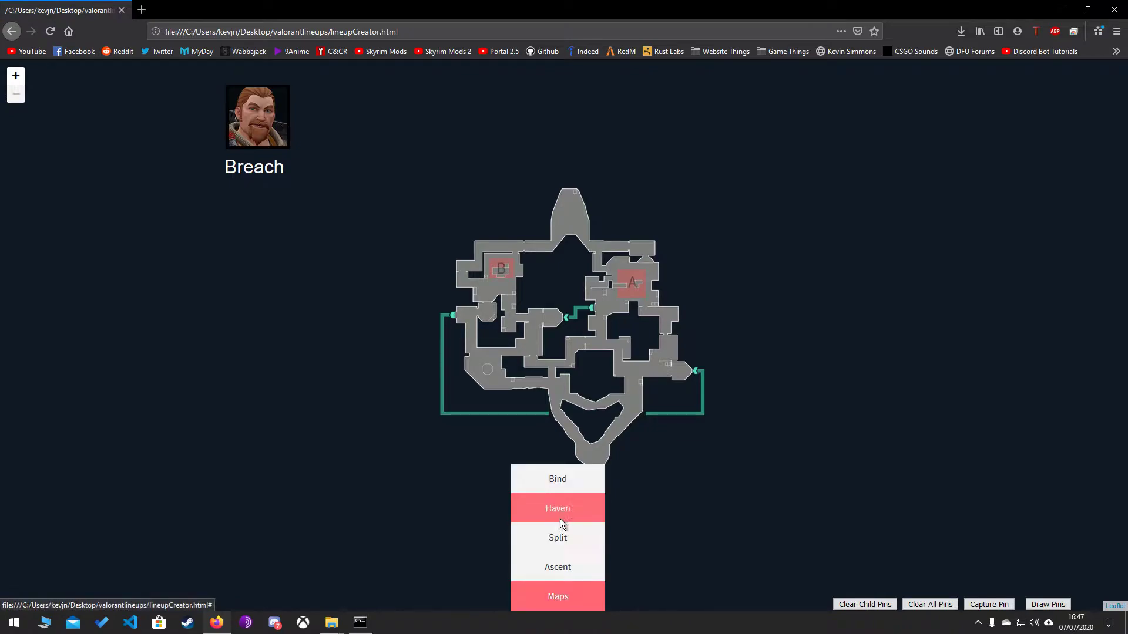
{"action": "left_click", "coordinate": [552, 539]}
{"action": "left_click", "coordinate": [546, 569]}
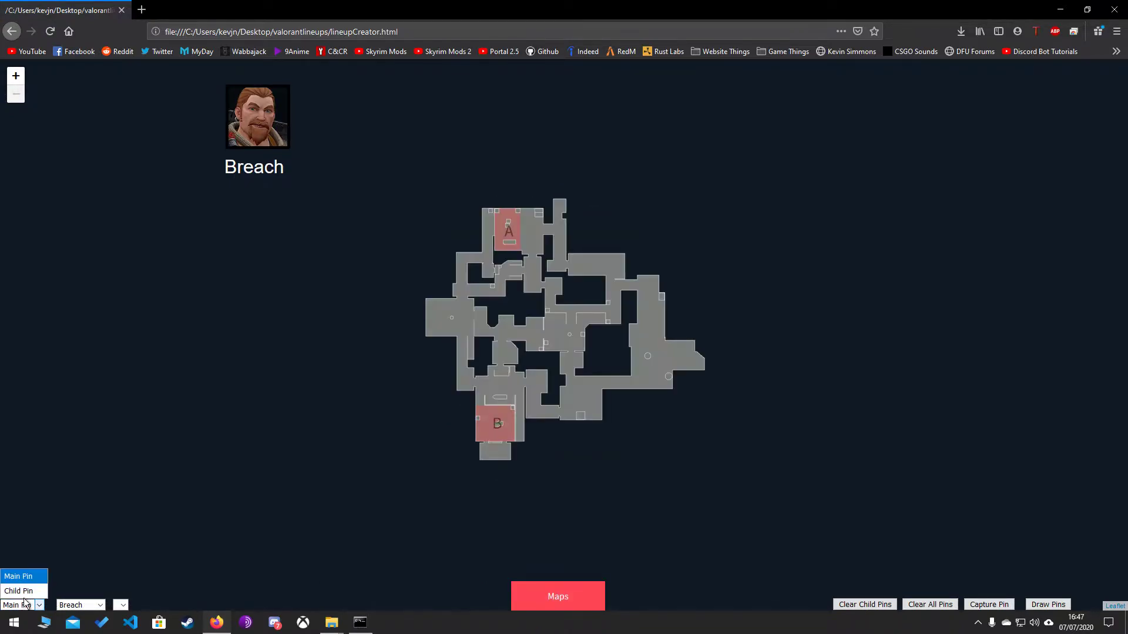
Select Reyna with Devour and place sample main and child pins around the middle of the Ascent map
{"action": "left_click", "coordinate": [86, 609]}
{"action": "left_click", "coordinate": [96, 552]}
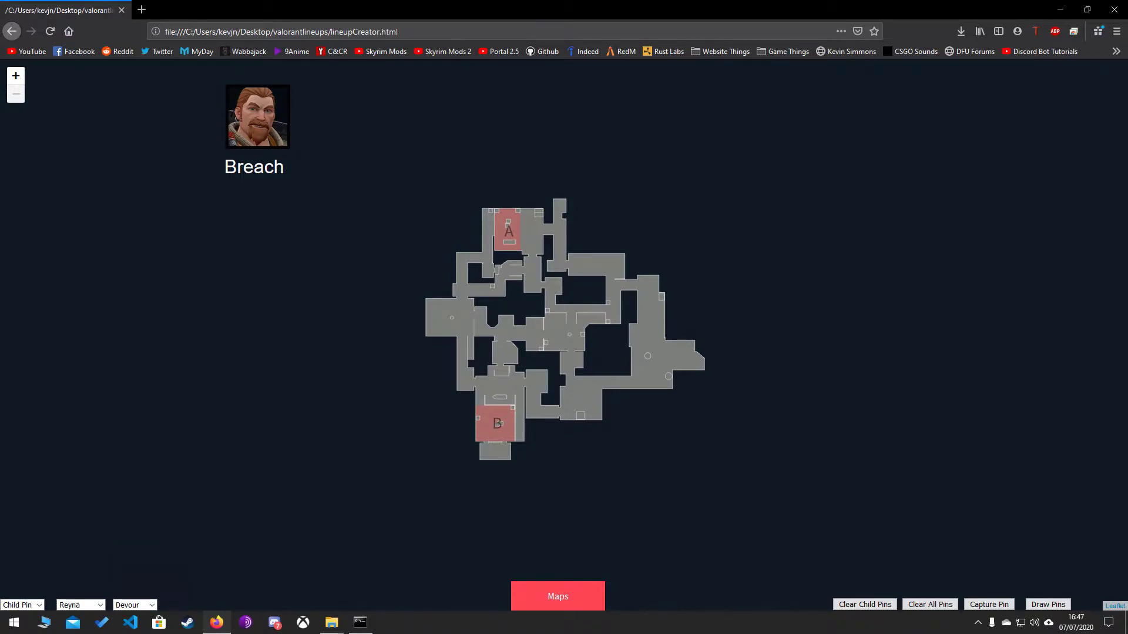
{"action": "left_click", "coordinate": [569, 350]}
{"action": "left_click", "coordinate": [620, 282]}
{"action": "left_click", "coordinate": [504, 317]}
{"action": "left_click", "coordinate": [627, 285]}
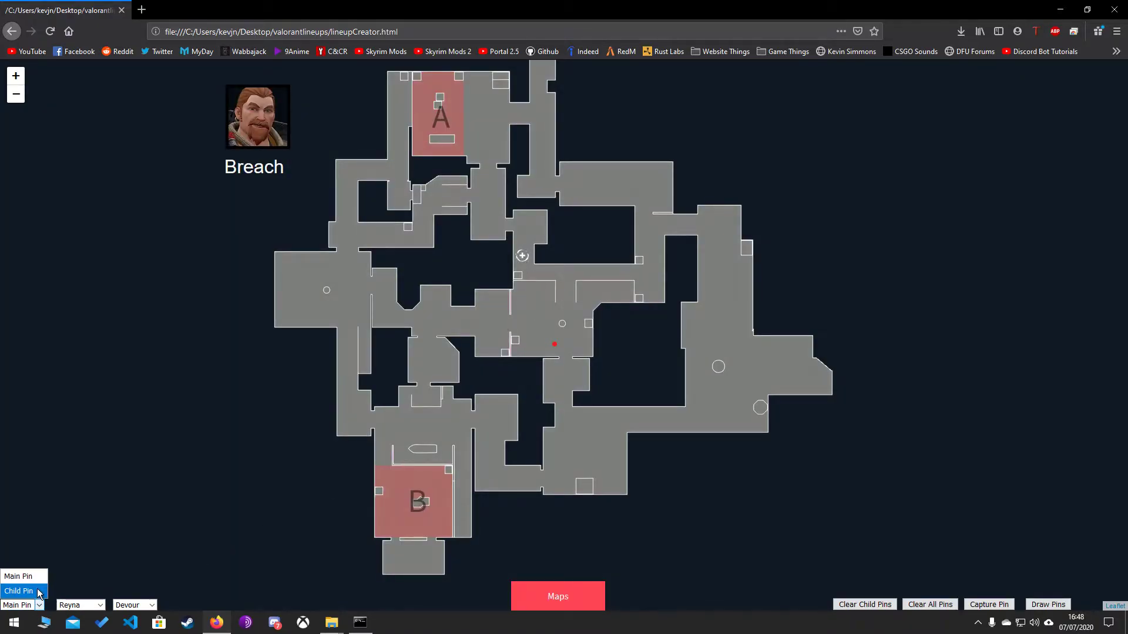
{"action": "left_click", "coordinate": [598, 285]}
{"action": "left_click", "coordinate": [617, 282]}
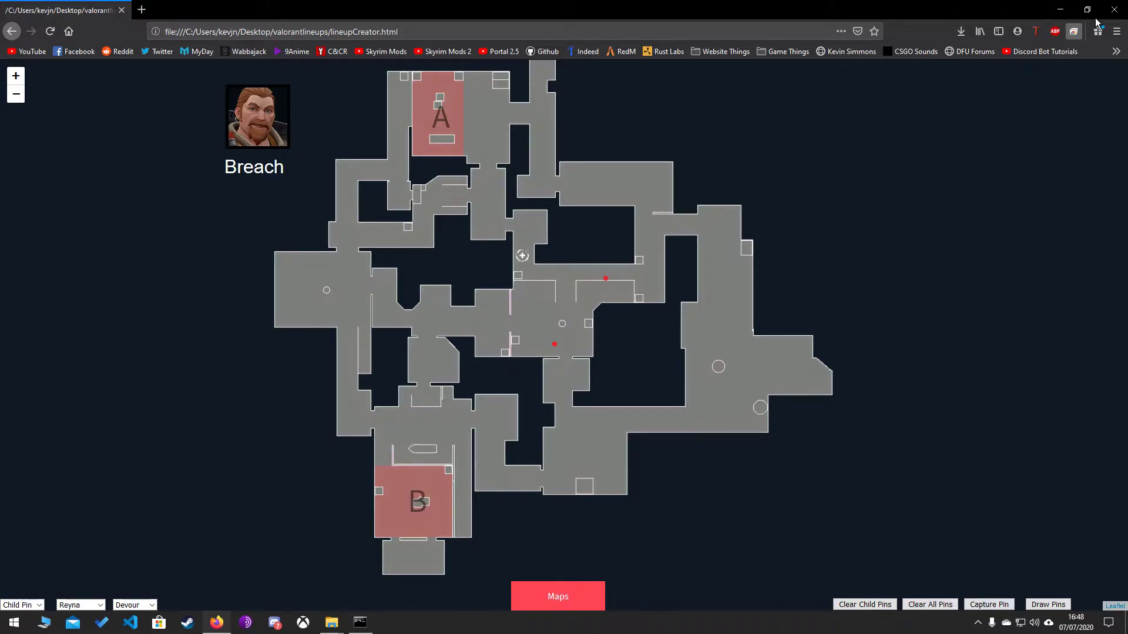
Close Firefox and answer y to the unpacker's prompt about deleting BNKs and PCKs from the Game Files folder
{"action": "left_click", "coordinate": [1114, 10]}
{"action": "left_click", "coordinate": [241, 239]}
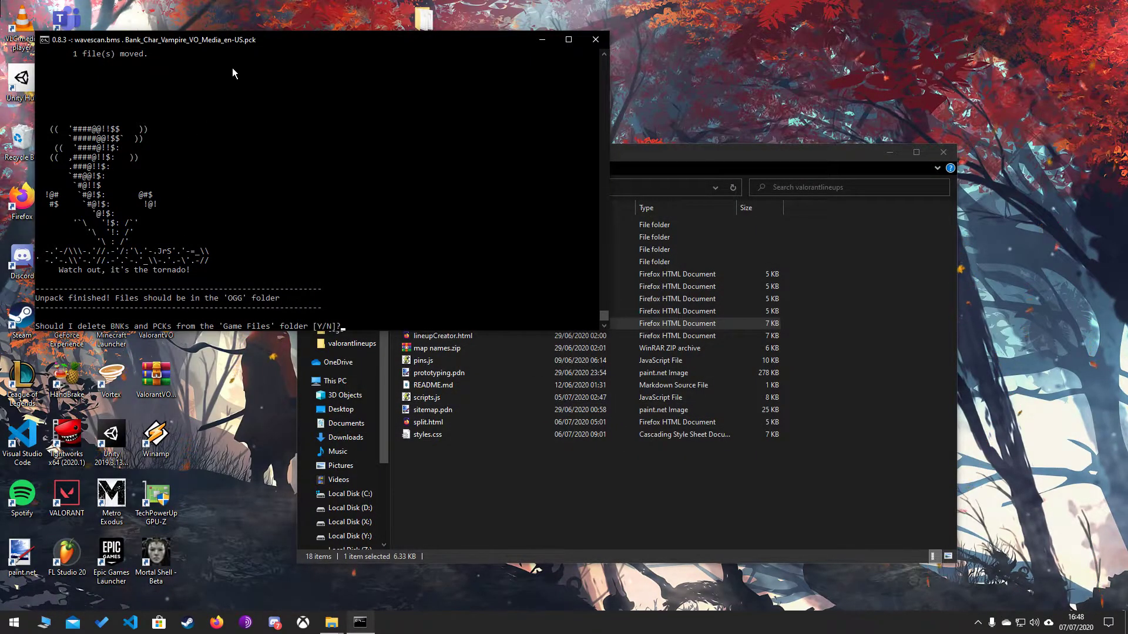
{"action": "left_click_drag", "start_coordinate": [211, 41], "coordinate": [245, 37]}
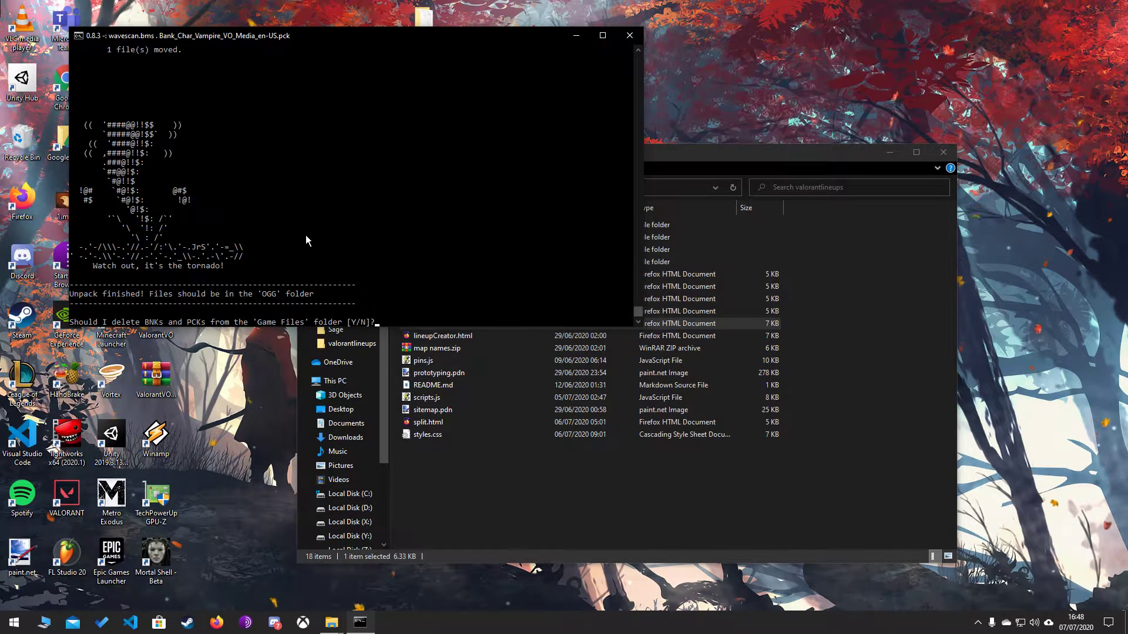
{"action": "left_click", "coordinate": [246, 124]}
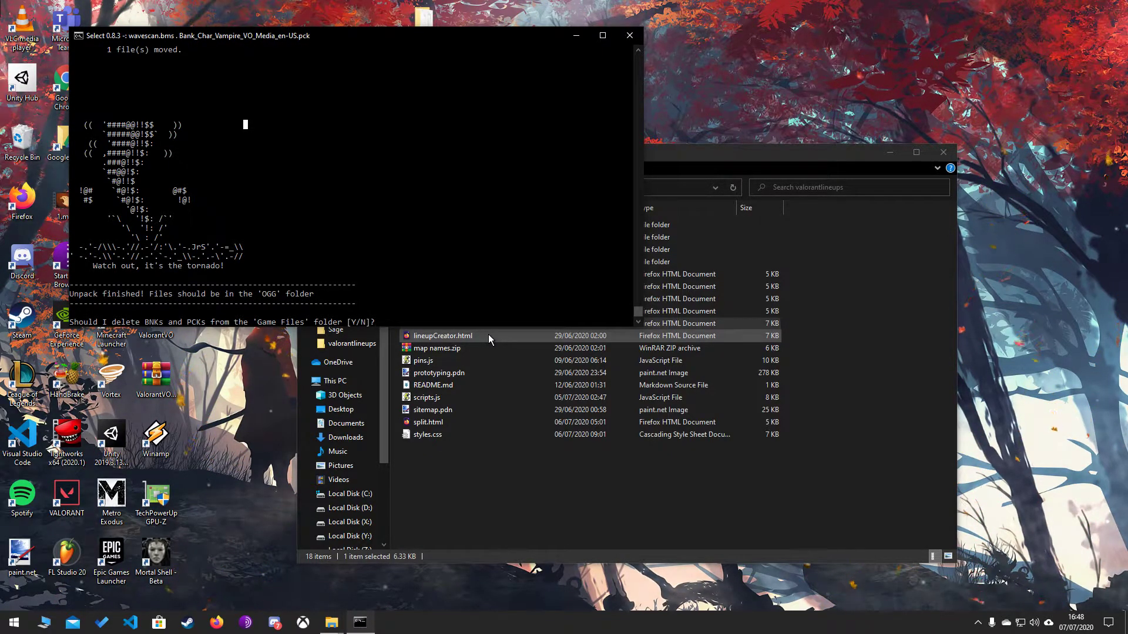
{"action": "type", "text": "y"}
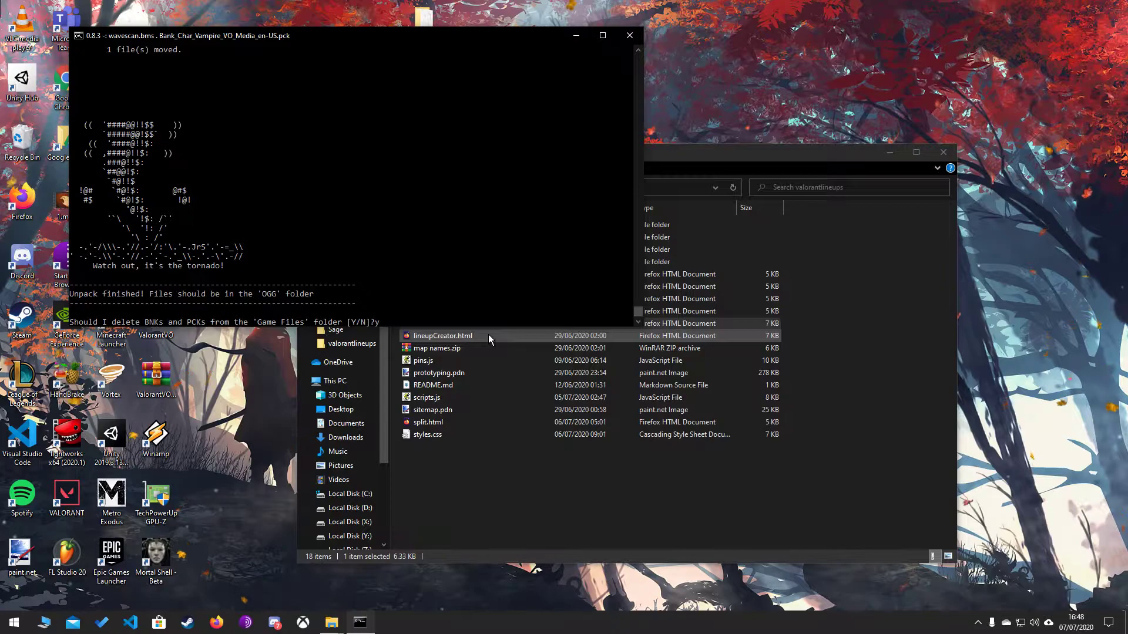
{"action": "key", "text": "Return"}
{"action": "key", "text": "Return"}
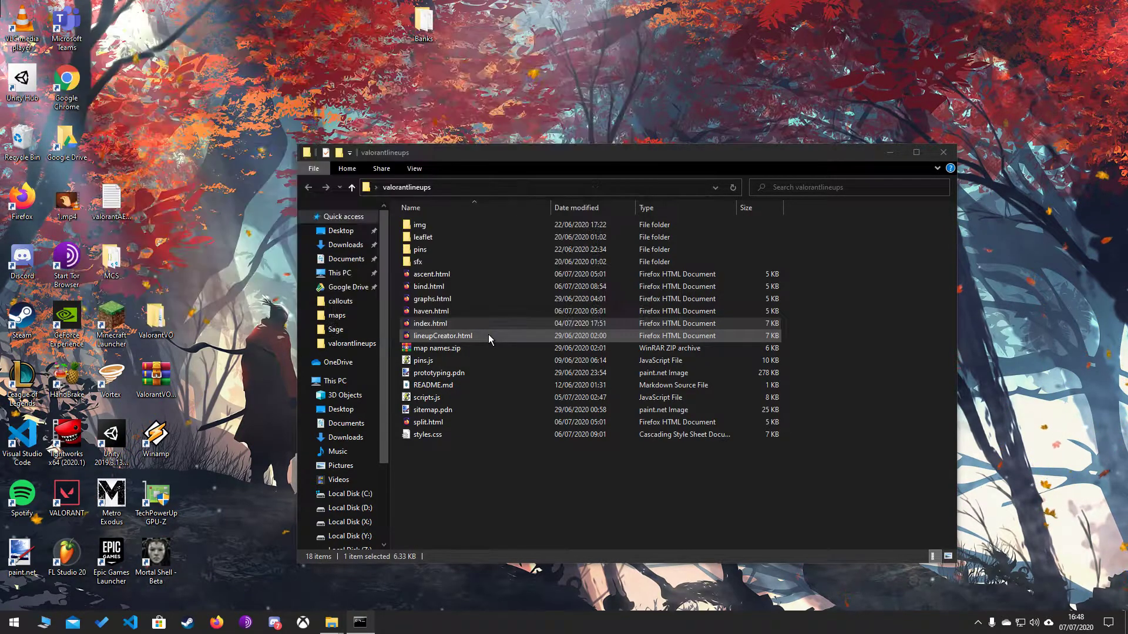
Replace the valorantlineups window with Wwise-Unpacker-1.0.2, check its MP3 and OGG folders, and widen the OGG folder's Name column to show full file names
{"action": "left_click", "coordinate": [875, 242]}
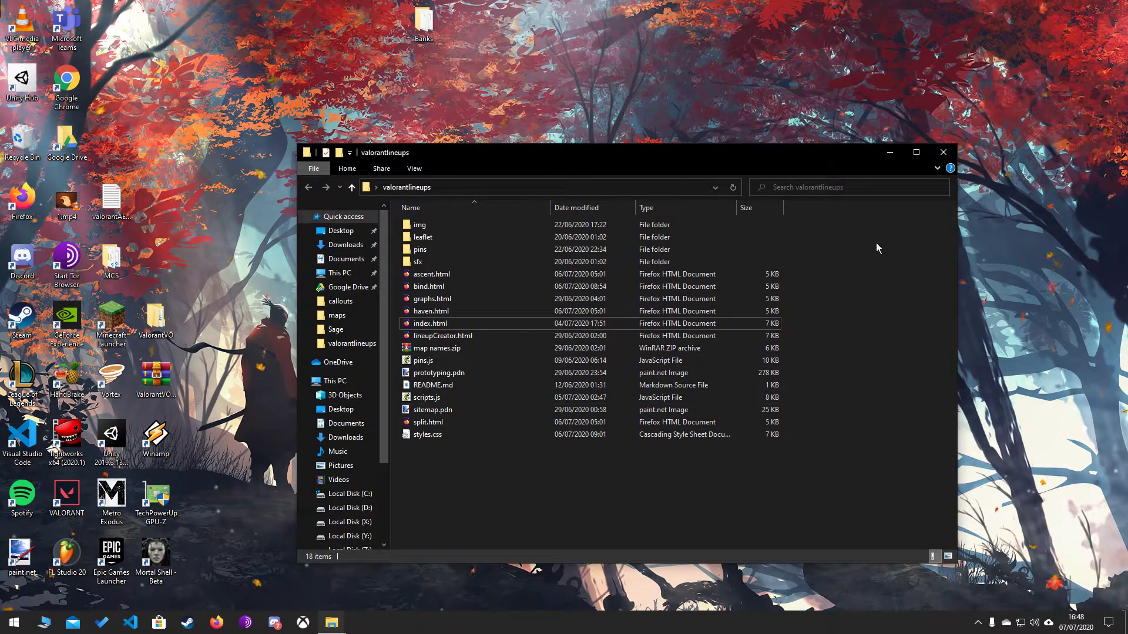
{"action": "left_click", "coordinate": [943, 153]}
{"action": "left_click", "coordinate": [332, 623]}
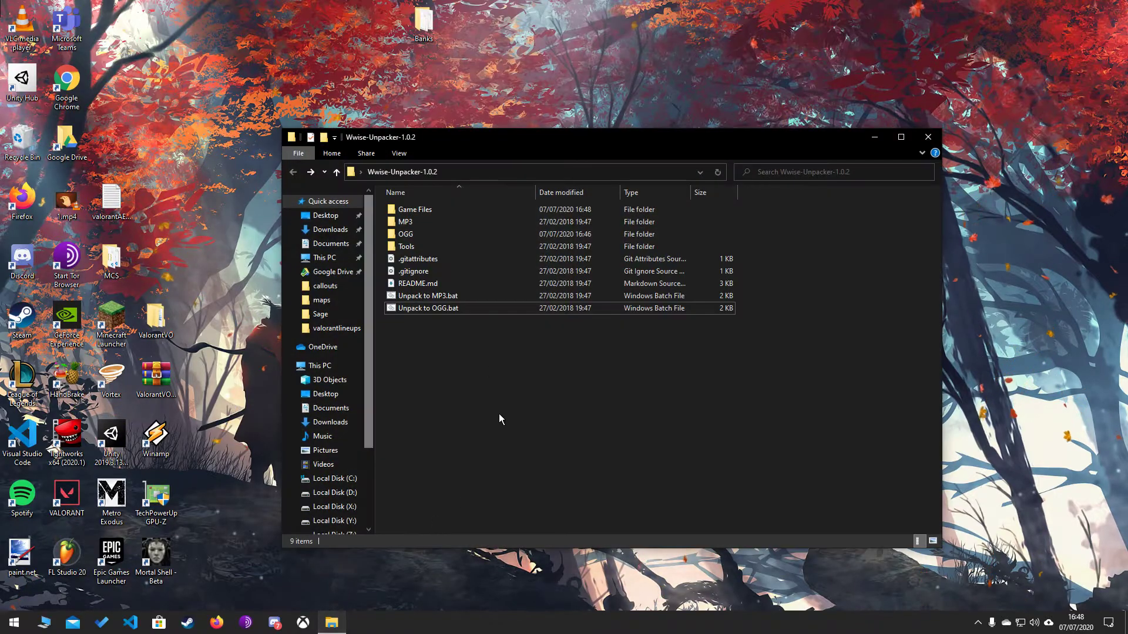
{"action": "double_click", "coordinate": [449, 234]}
{"action": "key", "text": "BackSpace"}
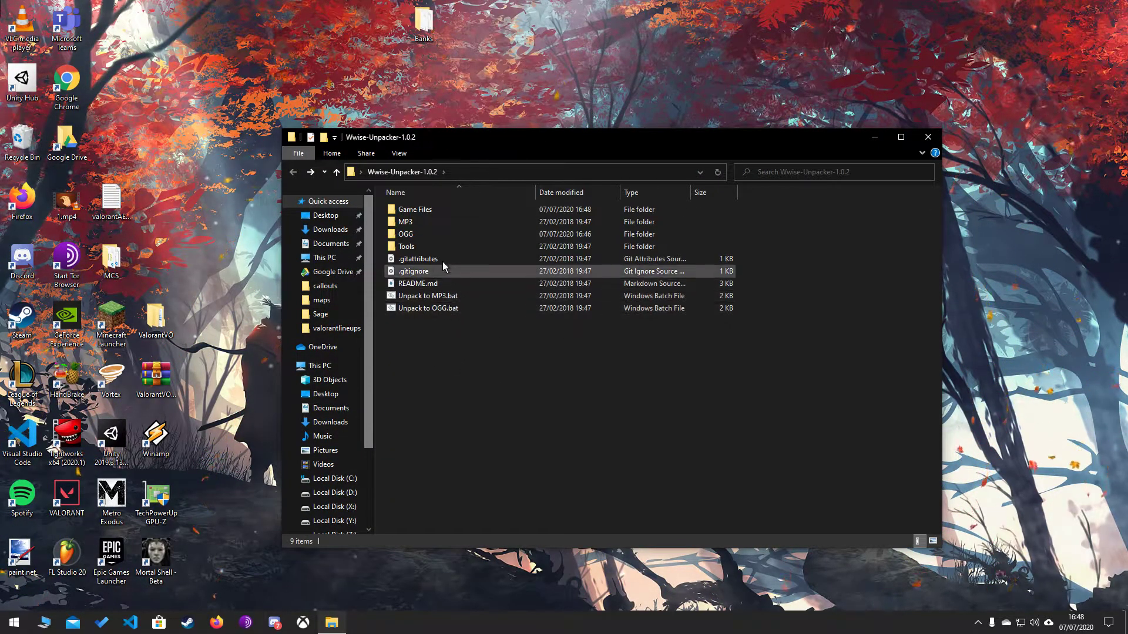
{"action": "double_click", "coordinate": [424, 237]}
{"action": "key", "text": "BackSpace"}
{"action": "double_click", "coordinate": [435, 222]}
{"action": "key", "text": "BackSpace"}
{"action": "double_click", "coordinate": [434, 234]}
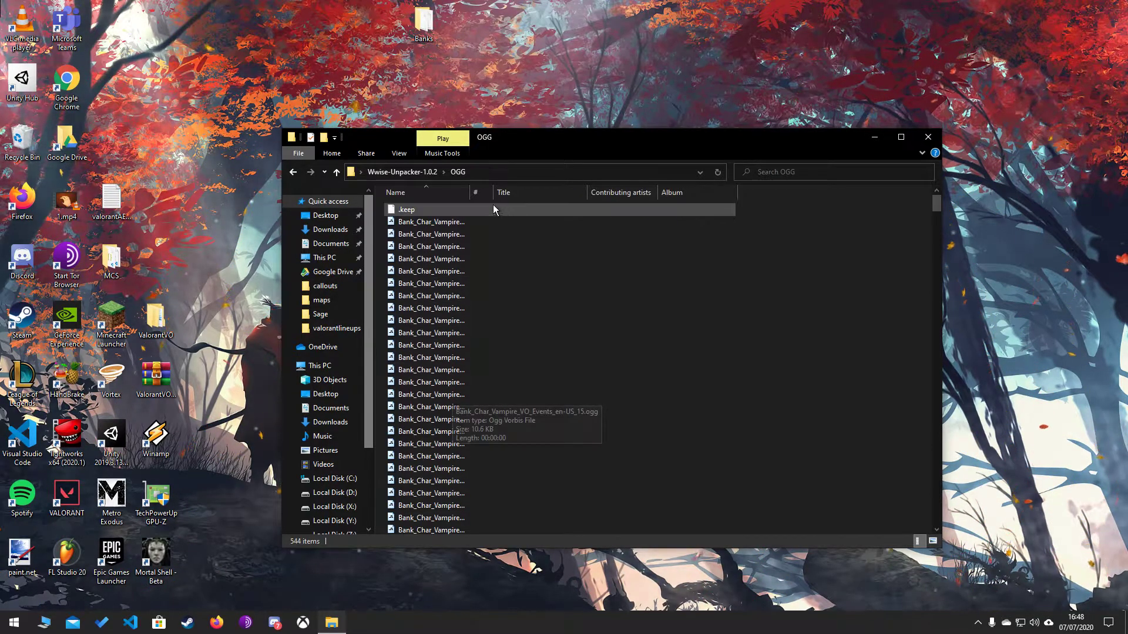
{"action": "left_click_drag", "start_coordinate": [470, 192], "coordinate": [621, 202]}
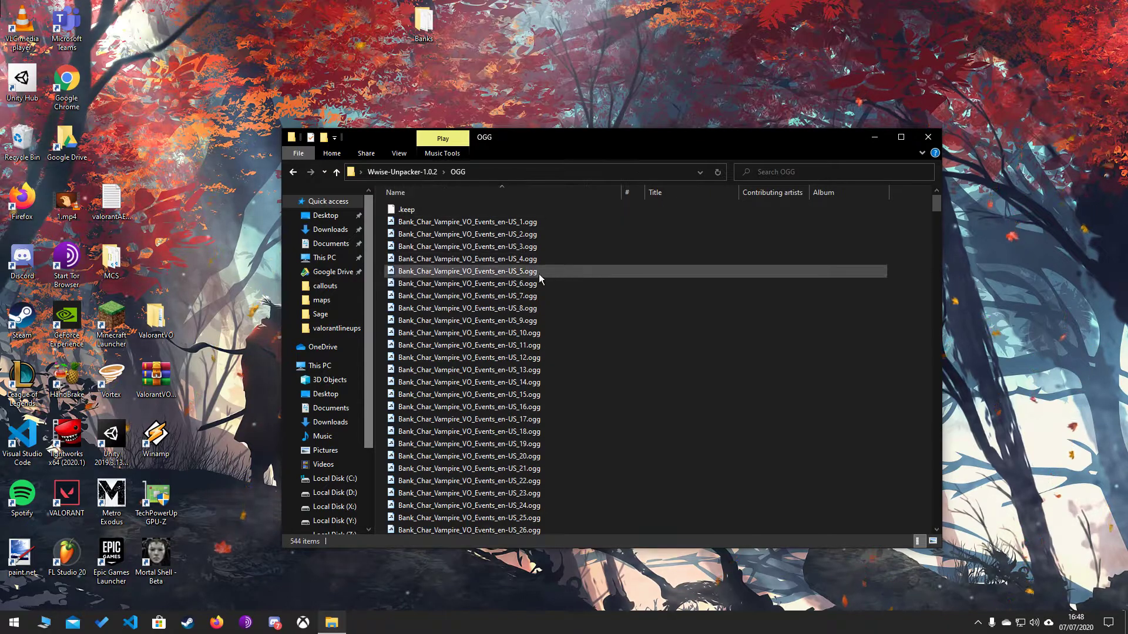
Load Vampire clips 4 and 16 into Winamp, and add every file in the OGG folder except .keep to the playlist
{"action": "left_click", "coordinate": [514, 259]}
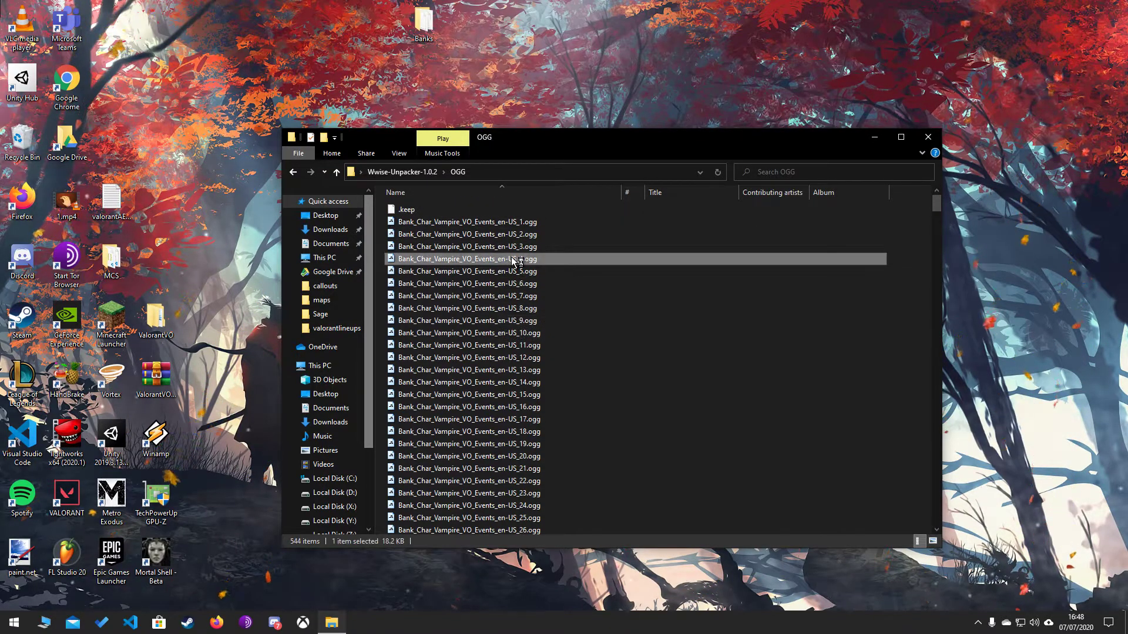
{"action": "left_click_drag", "start_coordinate": [487, 406], "coordinate": [521, 329]}
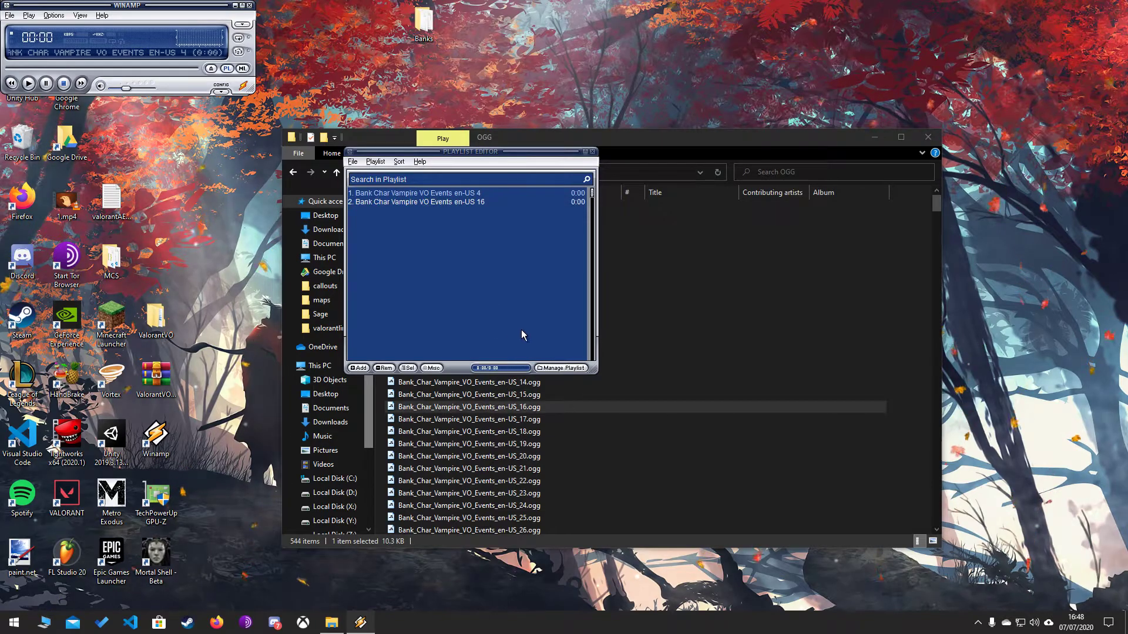
{"action": "left_click", "coordinate": [921, 333]}
{"action": "key", "text": "ctrl+a"}
{"action": "left_click", "coordinate": [411, 210], "text": "ctrl"}
{"action": "left_click_drag", "start_coordinate": [423, 222], "coordinate": [489, 296]}
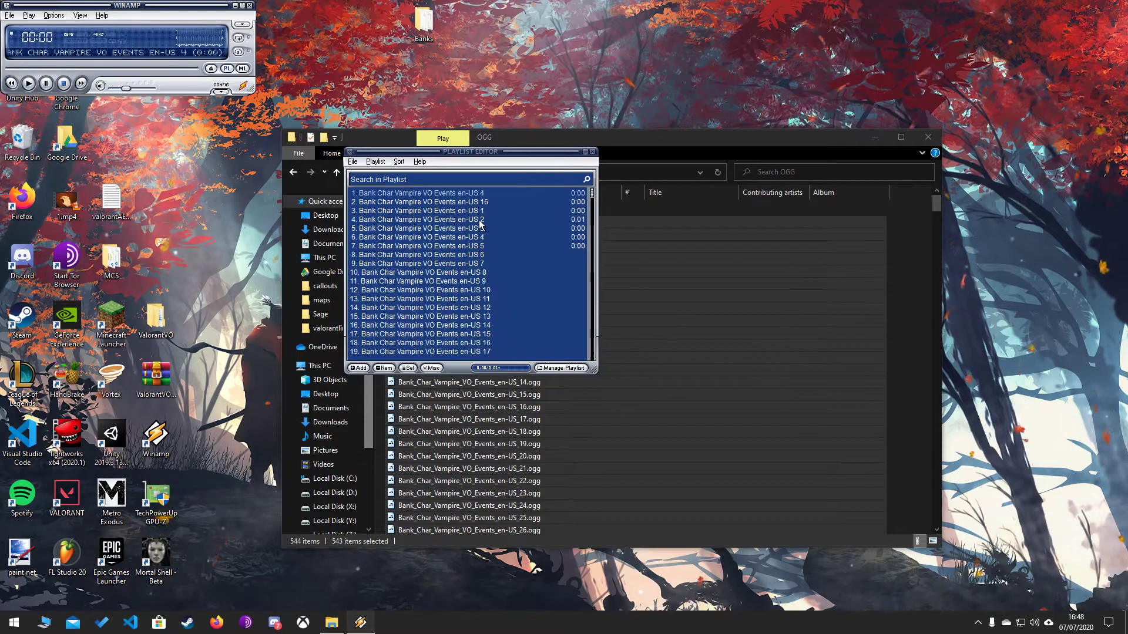
Raise Winamp's volume to listen to the Vampire clips, pause playback at clip 19 and close the player
{"action": "left_click_drag", "start_coordinate": [129, 88], "coordinate": [142, 102]}
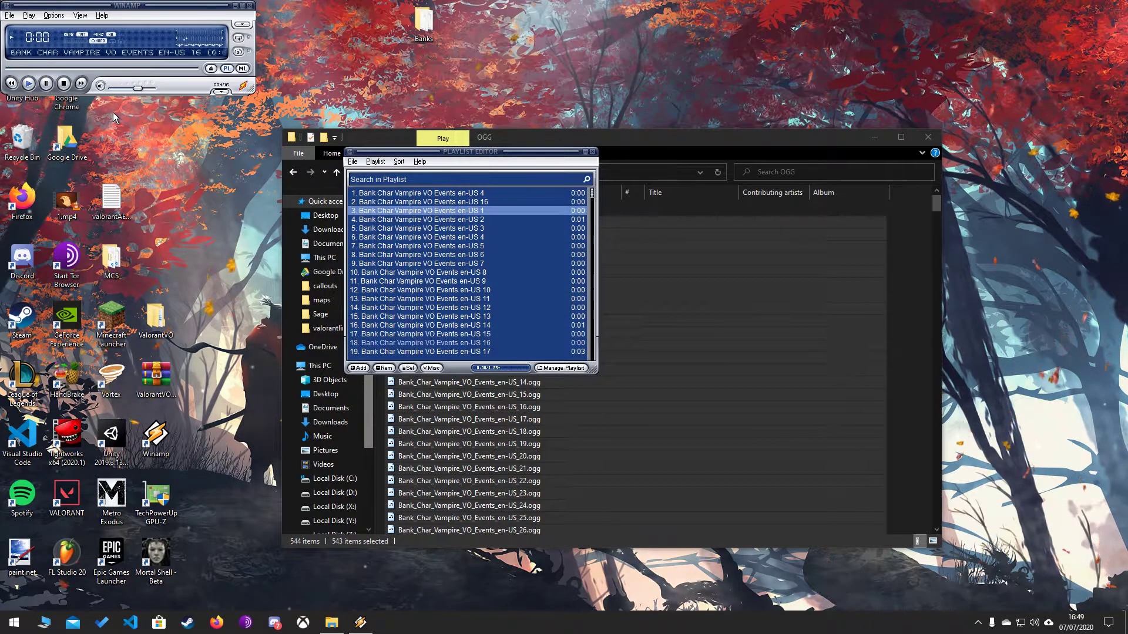
{"action": "left_click", "coordinate": [47, 84]}
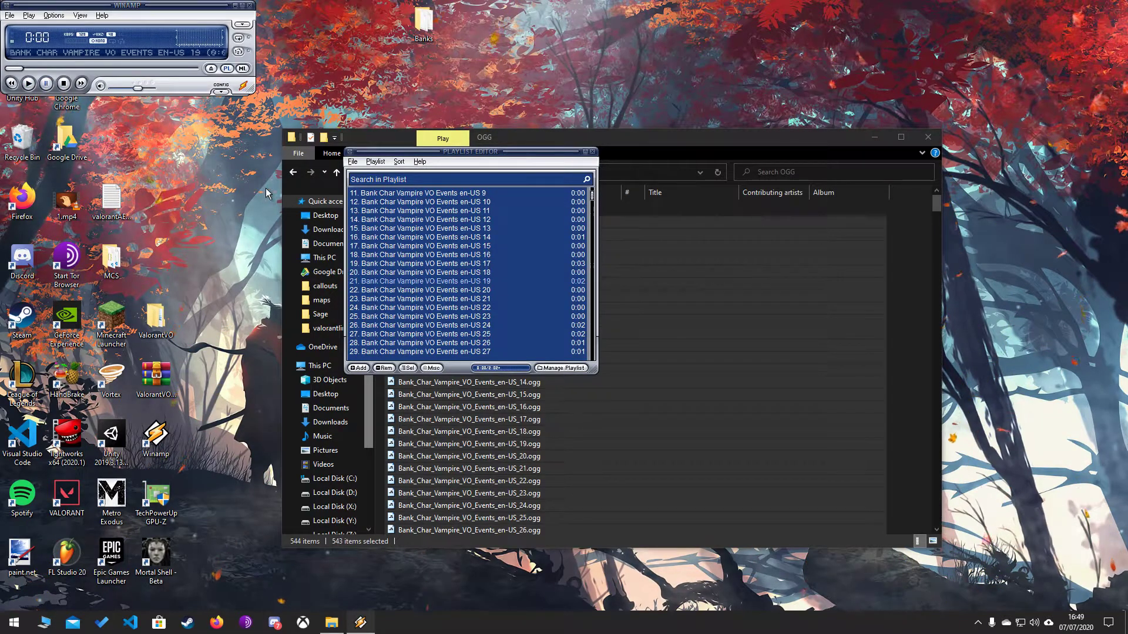
{"action": "left_click", "coordinate": [592, 152]}
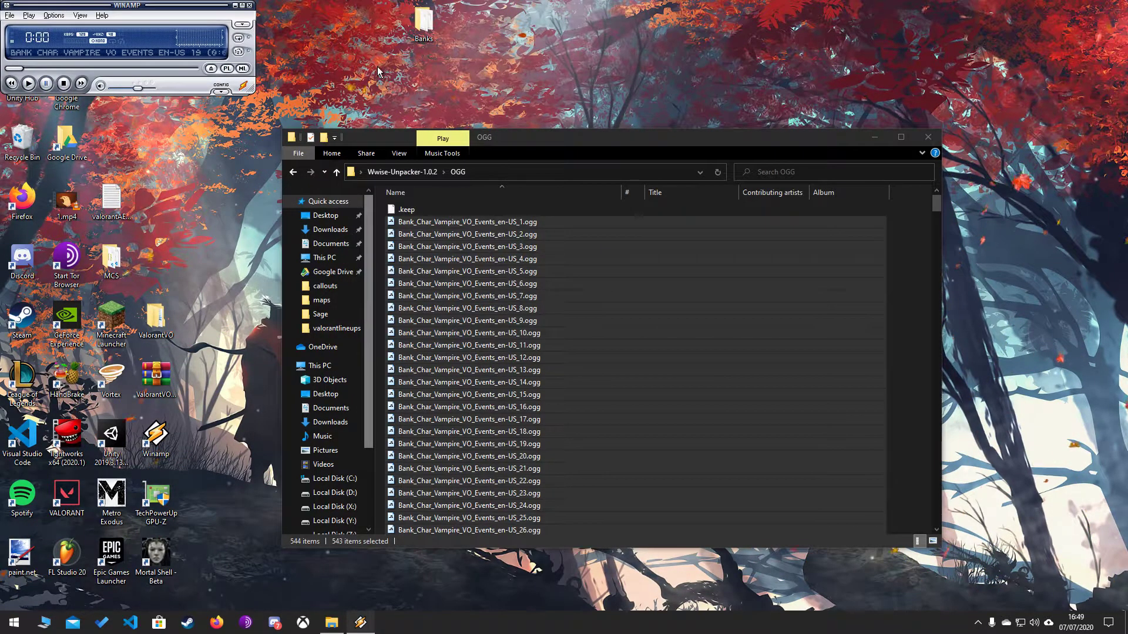
{"action": "left_click", "coordinate": [249, 6]}
Move the OGG folder window slightly lower on the desktop and deselect its files
{"action": "left_click_drag", "start_coordinate": [572, 140], "coordinate": [586, 170]}
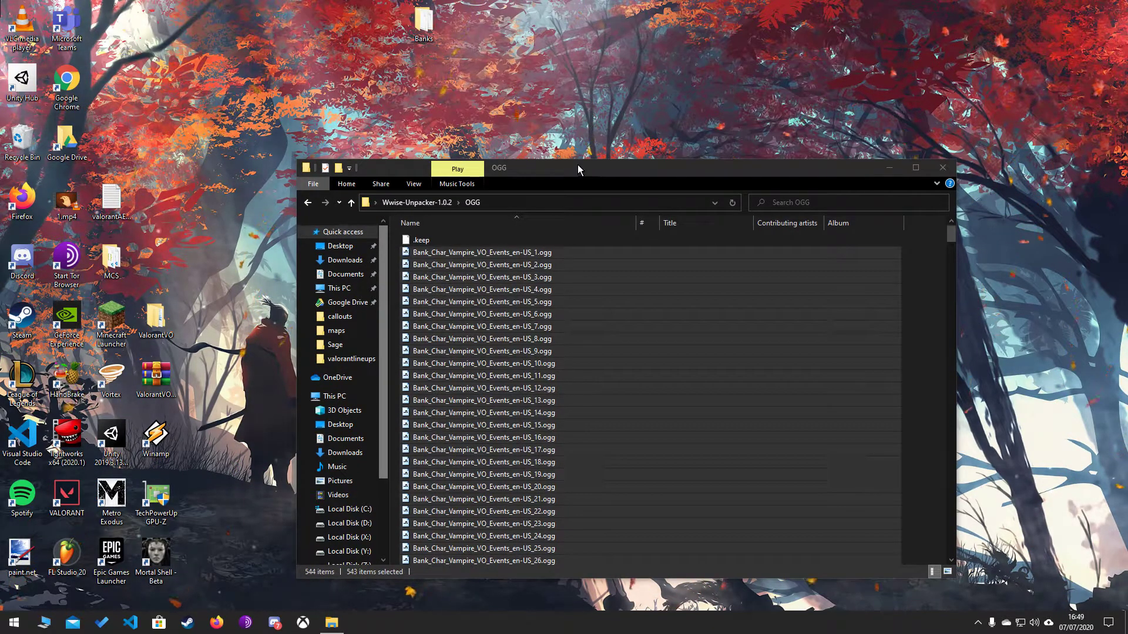
{"action": "left_click", "coordinate": [577, 169]}
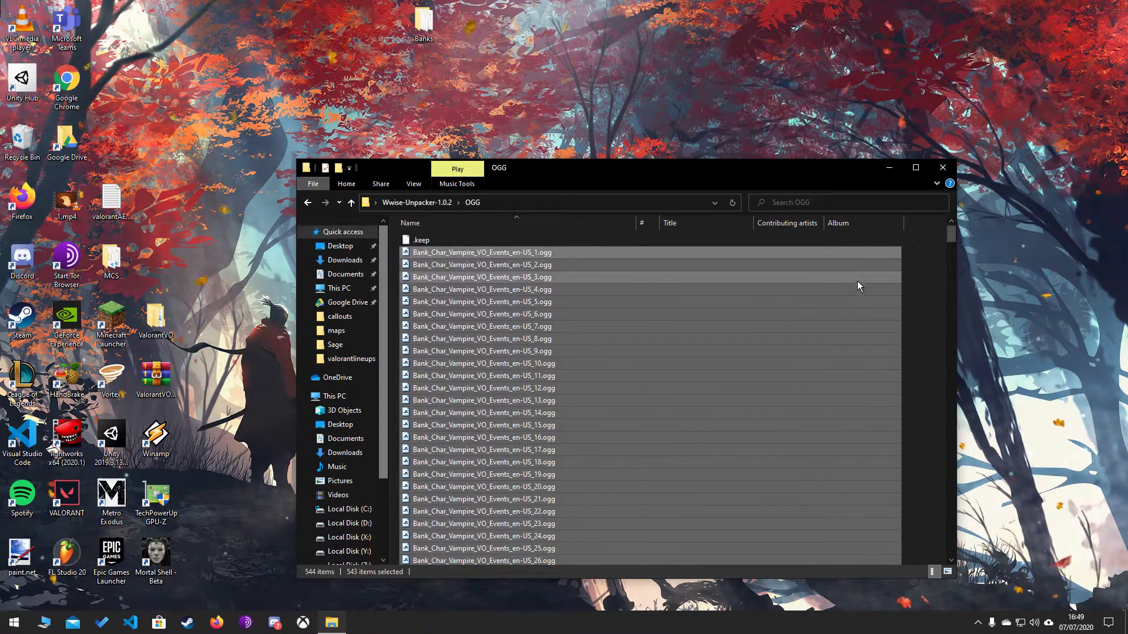
{"action": "left_click", "coordinate": [921, 252]}
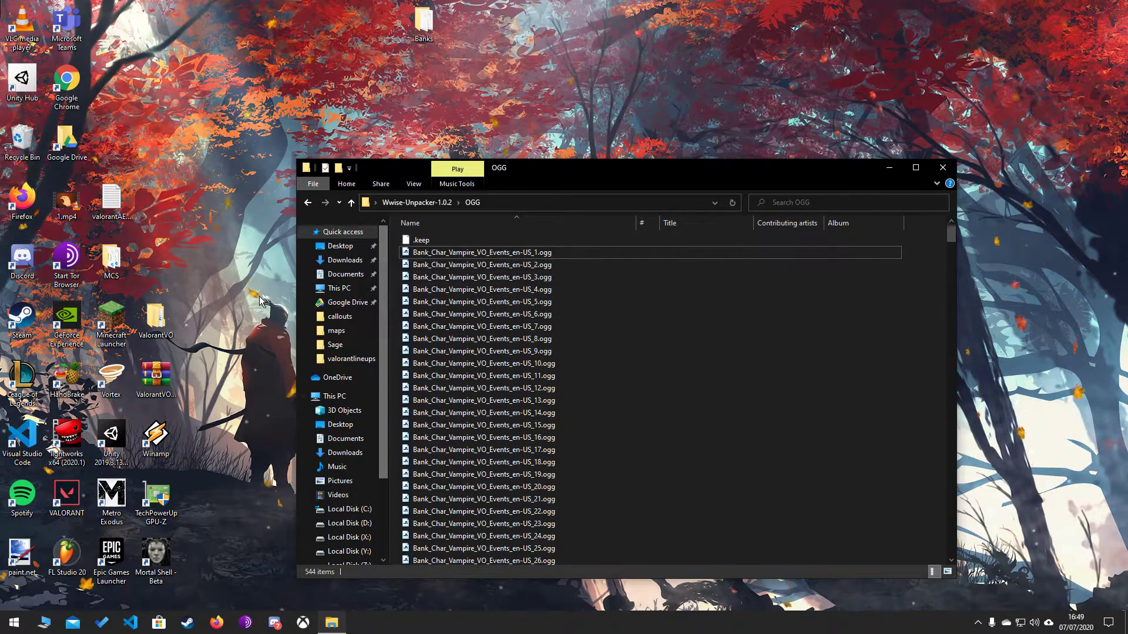
Open the Brimstone folder inside ValorantVO, play voice clips 2 and 10 in Winamp, and close the player
{"action": "double_click", "coordinate": [156, 320]}
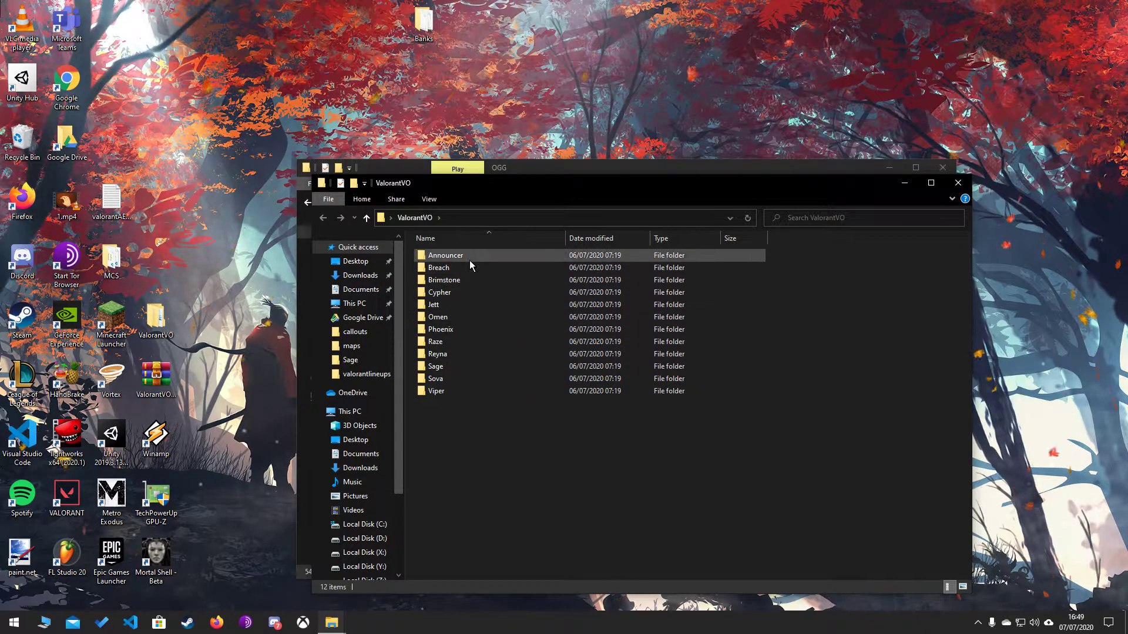
{"action": "double_click", "coordinate": [468, 278]}
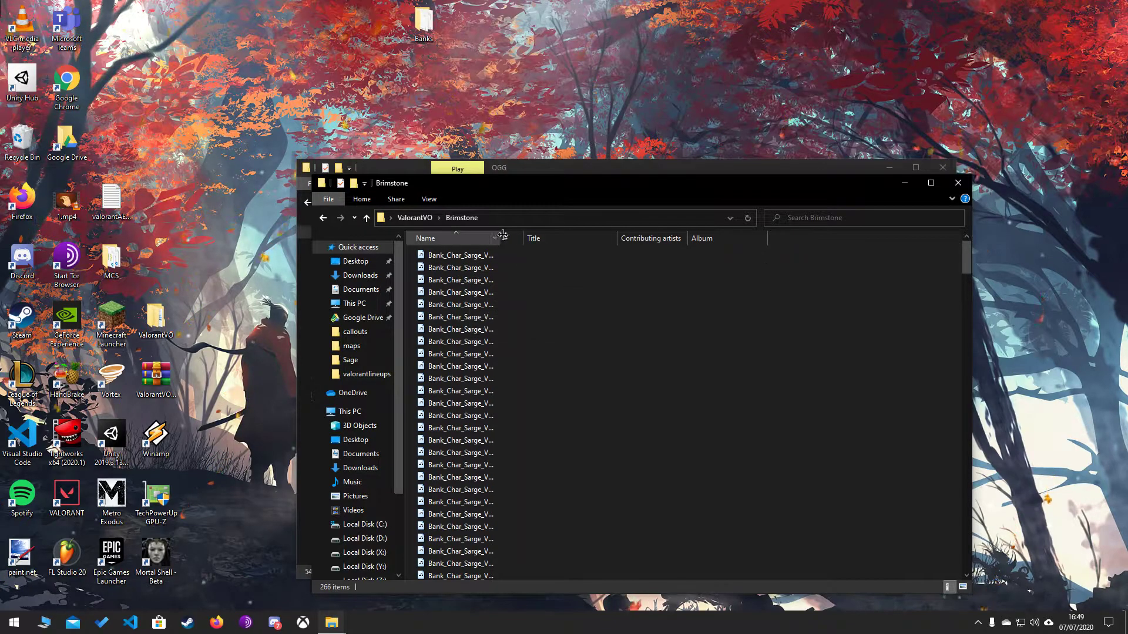
{"action": "left_click_drag", "start_coordinate": [500, 238], "coordinate": [682, 254]}
{"action": "double_click", "coordinate": [574, 268]}
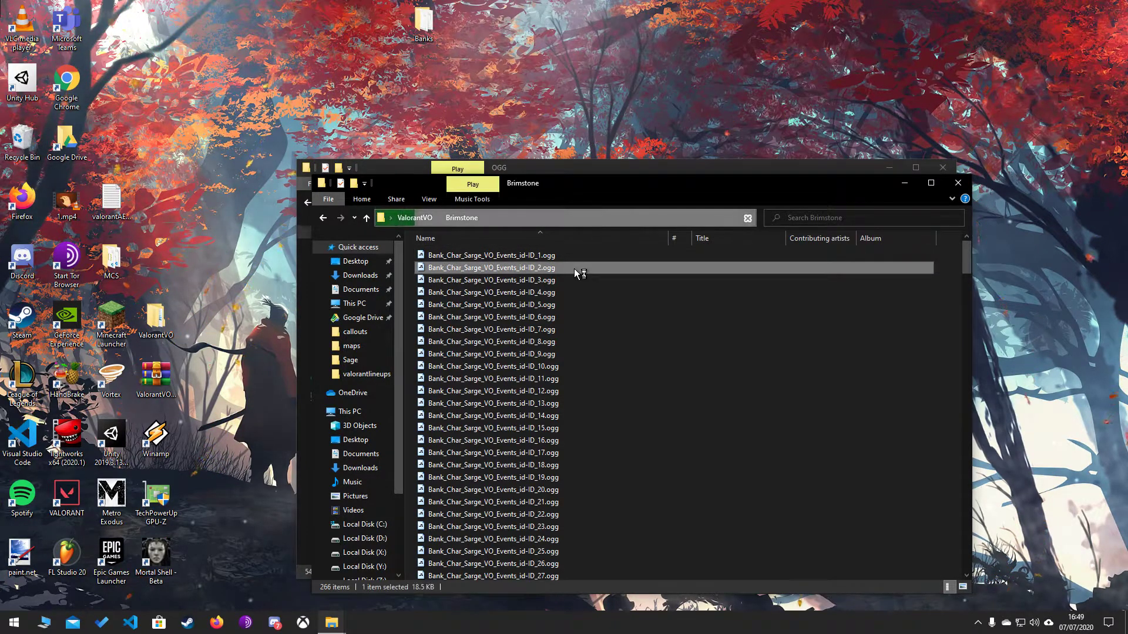
{"action": "double_click", "coordinate": [511, 366]}
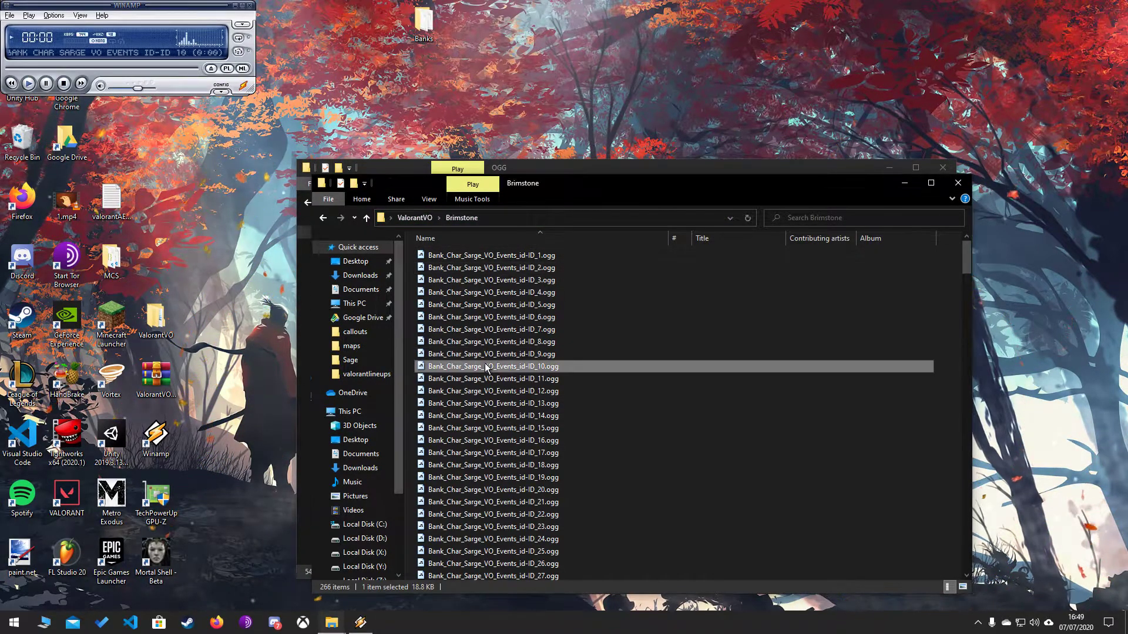
{"action": "left_click", "coordinate": [250, 6]}
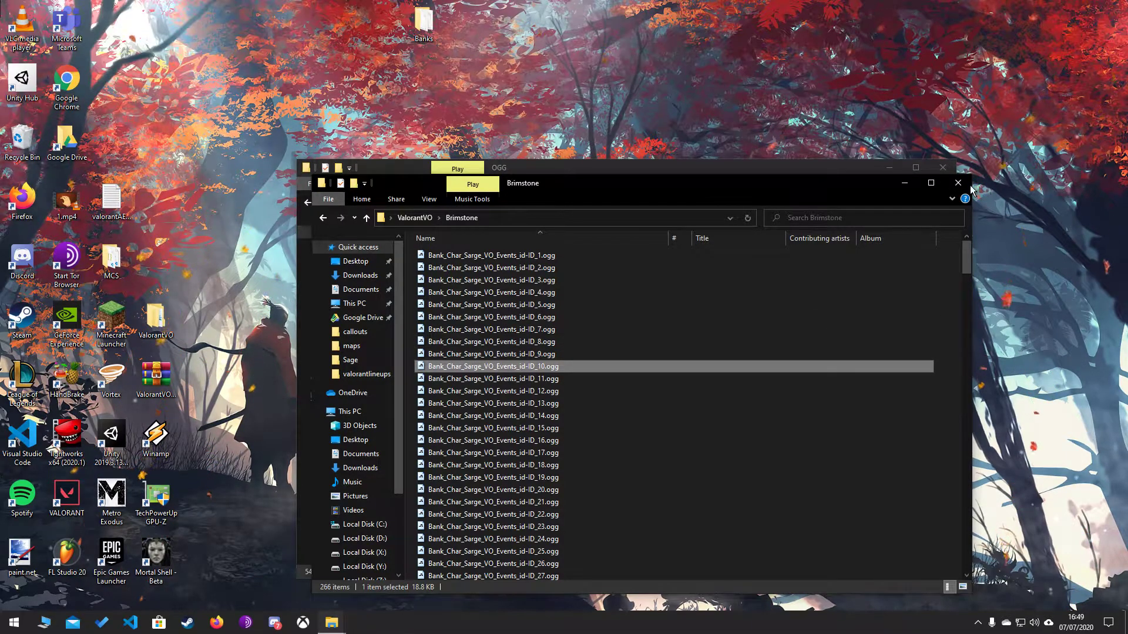
Close both folder windows and place the Banks and QBMS folders on either side of the Wwise-Unpacker folder on the desktop
{"action": "left_click", "coordinate": [958, 183]}
{"action": "left_click", "coordinate": [943, 169]}
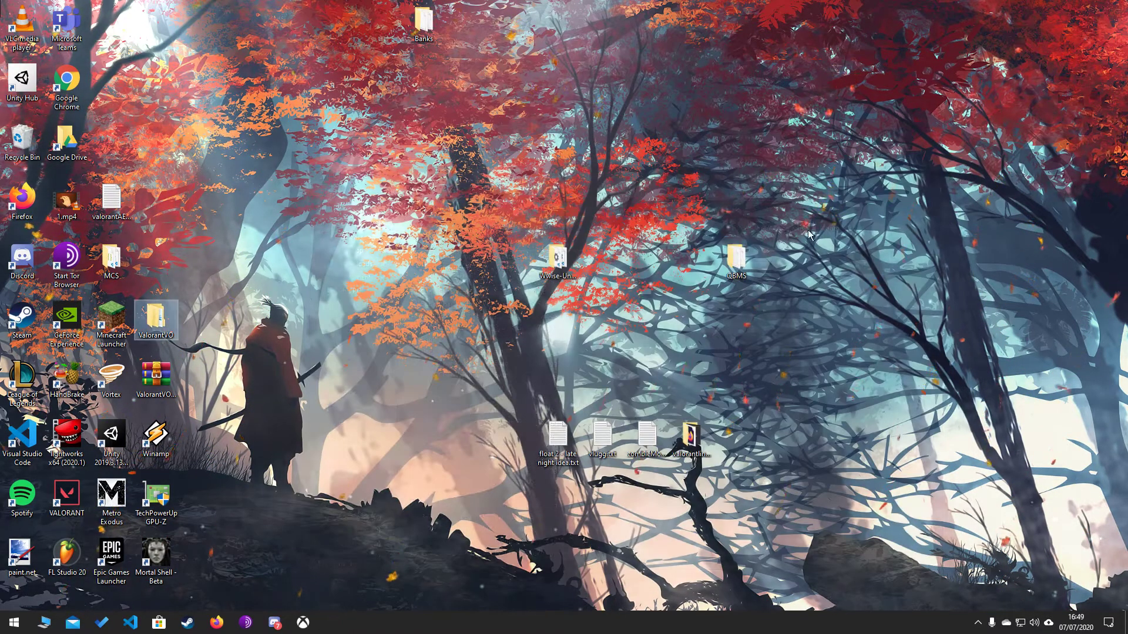
{"action": "left_click_drag", "start_coordinate": [427, 34], "coordinate": [516, 269]}
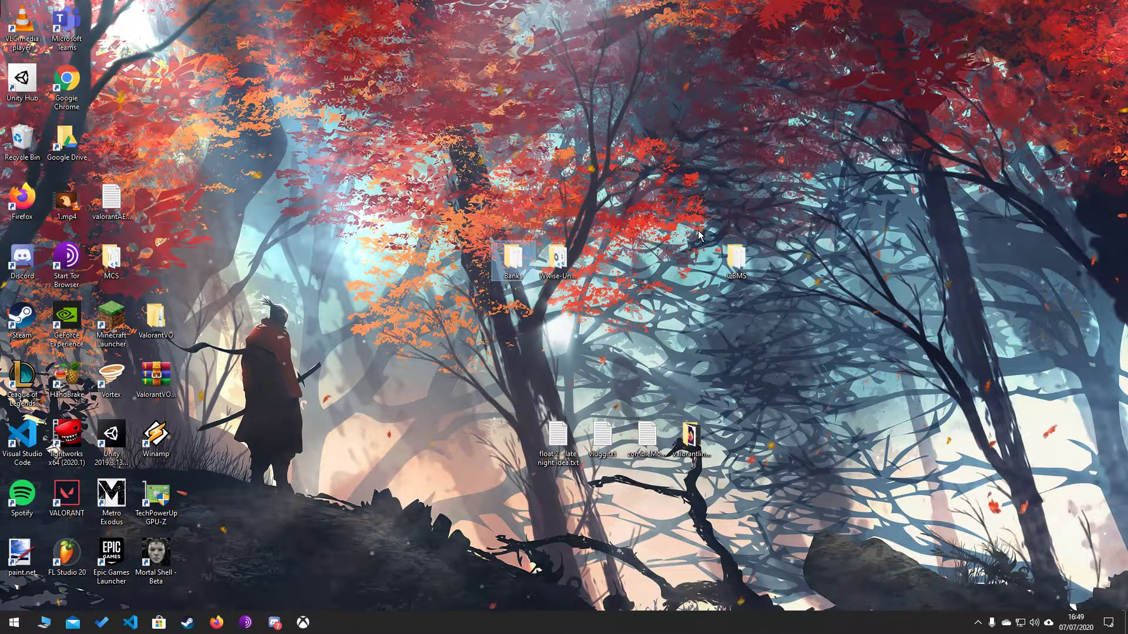
{"action": "left_click_drag", "start_coordinate": [737, 263], "coordinate": [610, 268]}
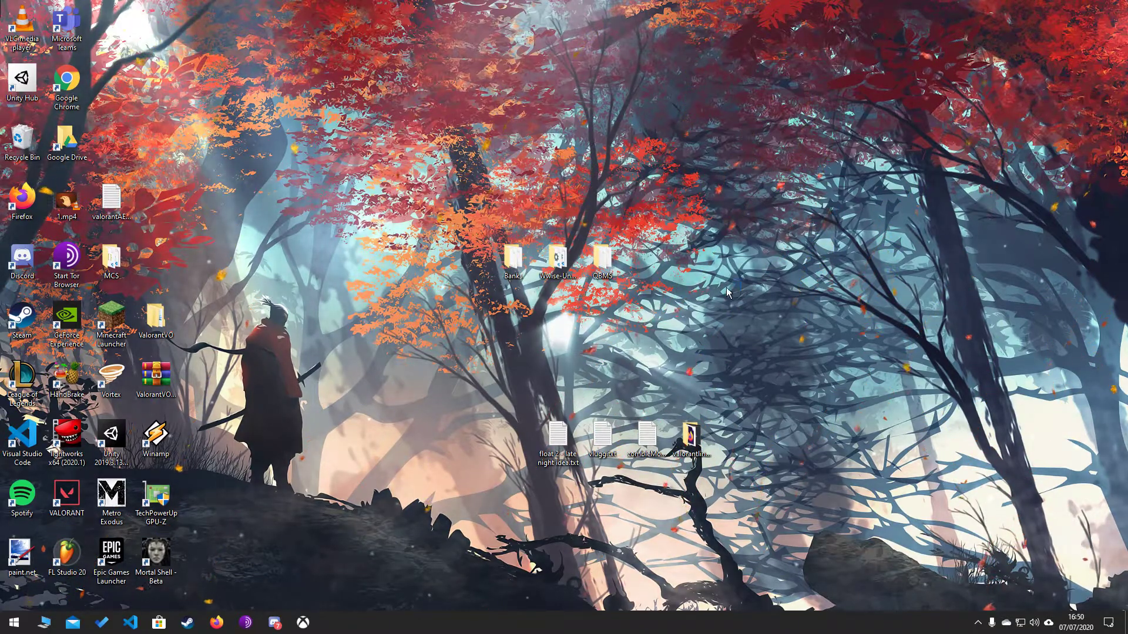
{"action": "left_click_drag", "start_coordinate": [477, 216], "coordinate": [625, 283]}
{"action": "left_click", "coordinate": [464, 391]}
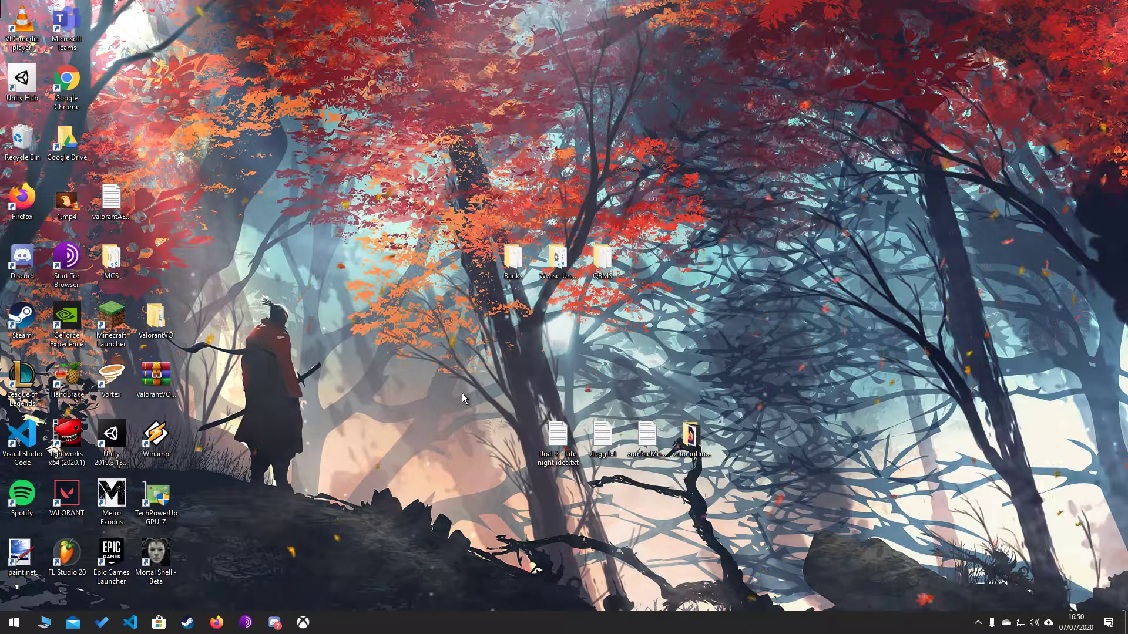
Open the Wwise-Unpacker and QBMS folders, highlight unreal_tournament_4.bms in QBMS, and close both windows
{"action": "double_click", "coordinate": [578, 261]}
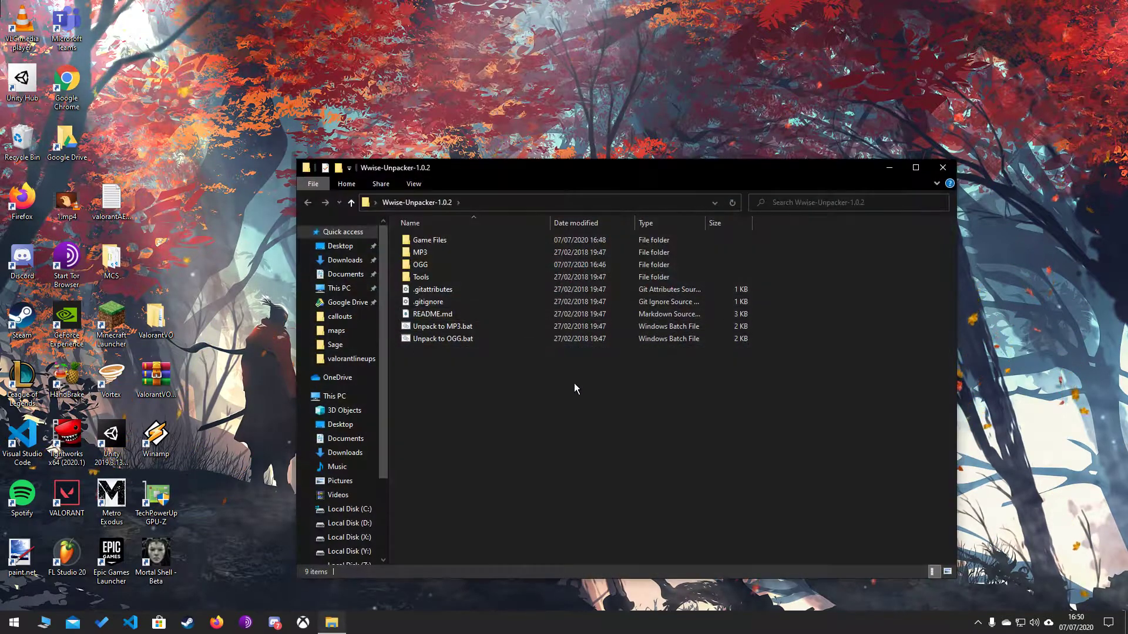
{"action": "left_click_drag", "start_coordinate": [498, 168], "coordinate": [483, 335]}
{"action": "double_click", "coordinate": [599, 274]}
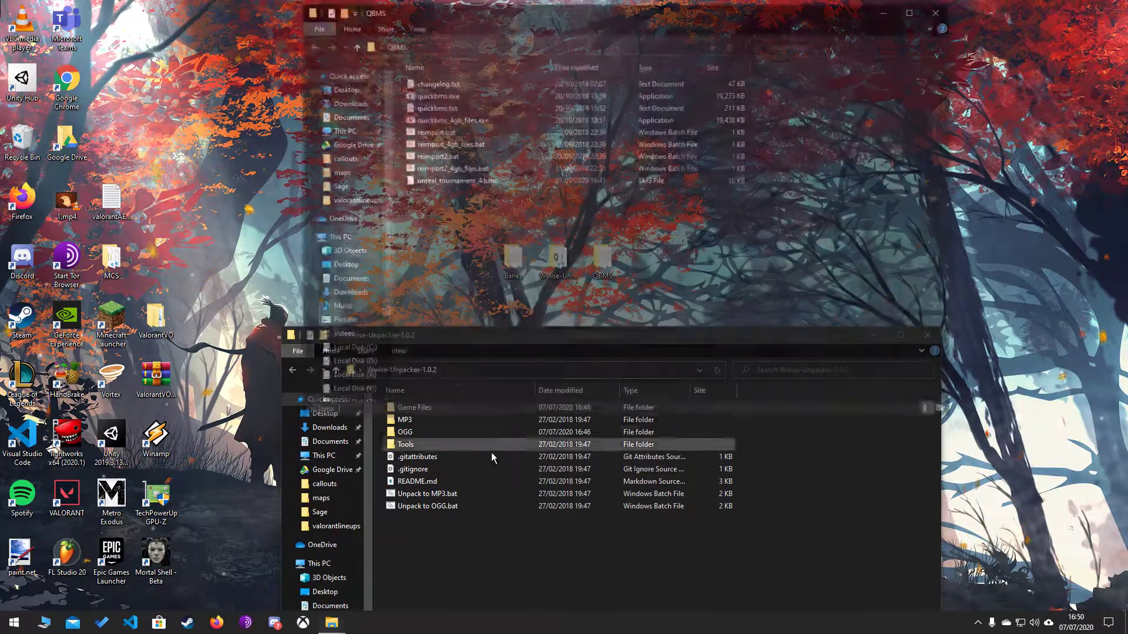
{"action": "left_click_drag", "start_coordinate": [494, 203], "coordinate": [464, 177]}
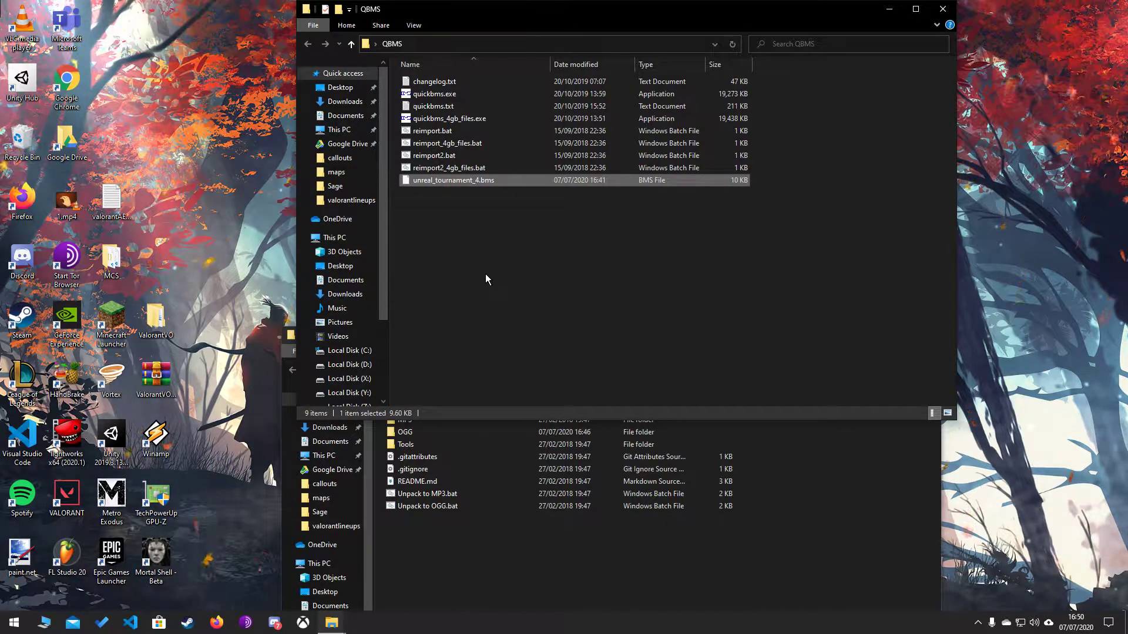
{"action": "left_click", "coordinate": [942, 9]}
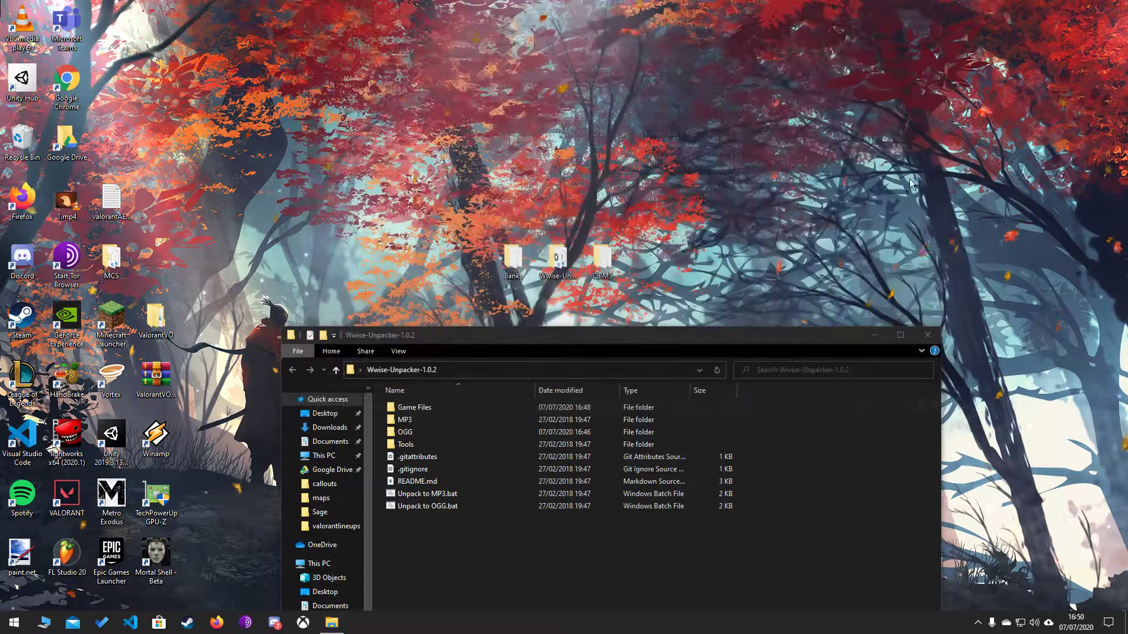
{"action": "left_click", "coordinate": [927, 336]}
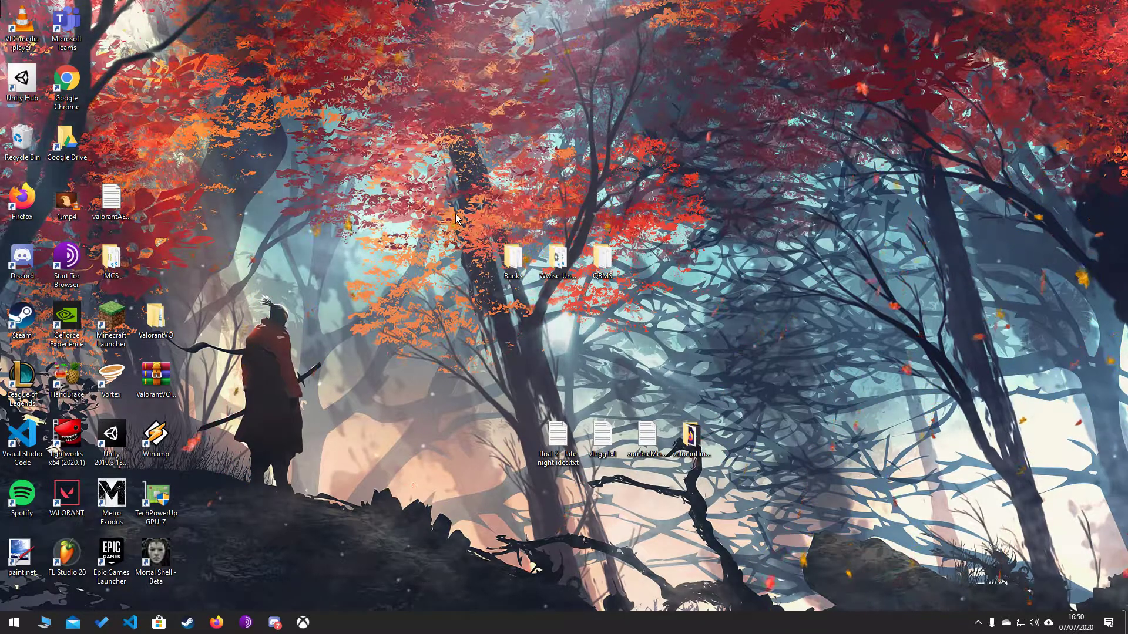
{"action": "left_click_drag", "start_coordinate": [745, 346], "coordinate": [480, 204]}
{"action": "left_click", "coordinate": [480, 204]}
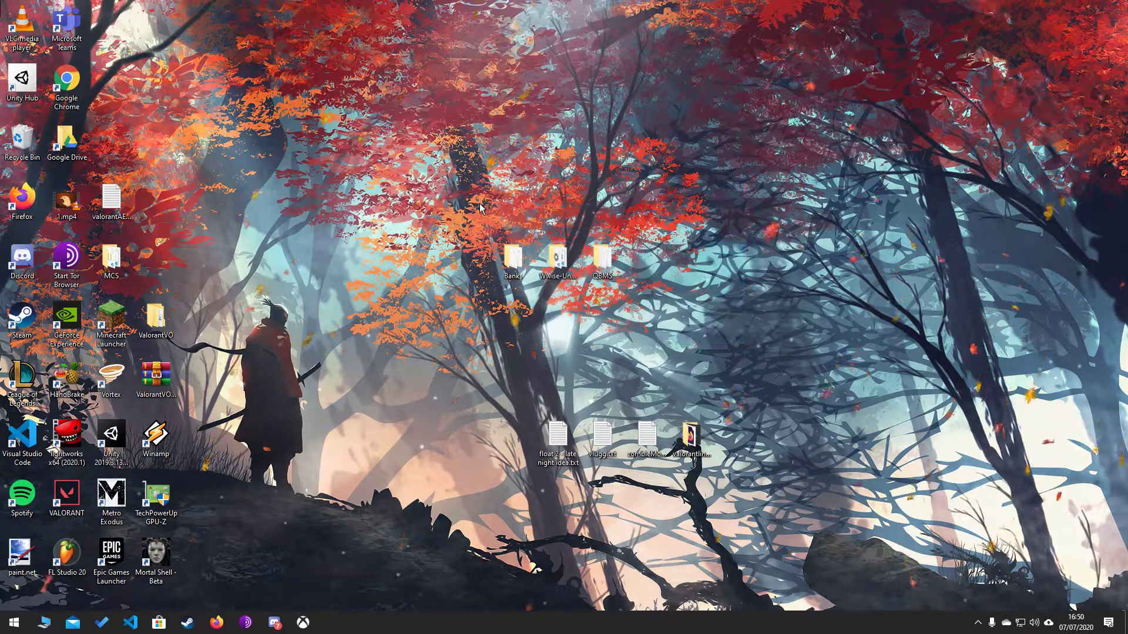